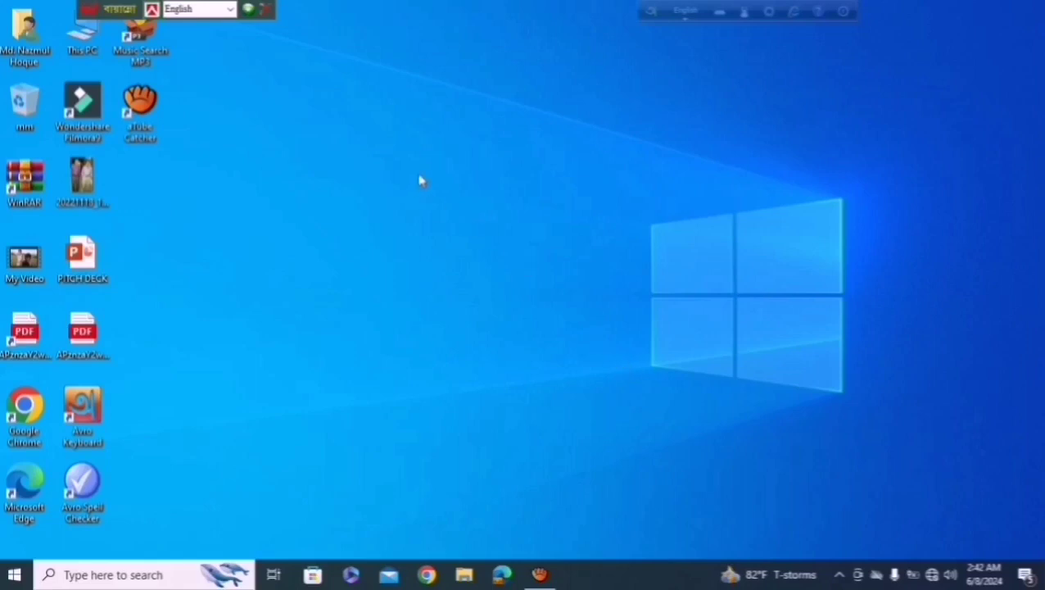
- Refresh the desktop and create a new Microsoft PowerPoint Presentation file on it
{"action": "right_click", "coordinate": [331, 163]}
{"action": "left_click", "coordinate": [377, 210]}
{"action": "right_click", "coordinate": [336, 108]}
{"action": "mouse_move", "coordinate": [370, 271]}
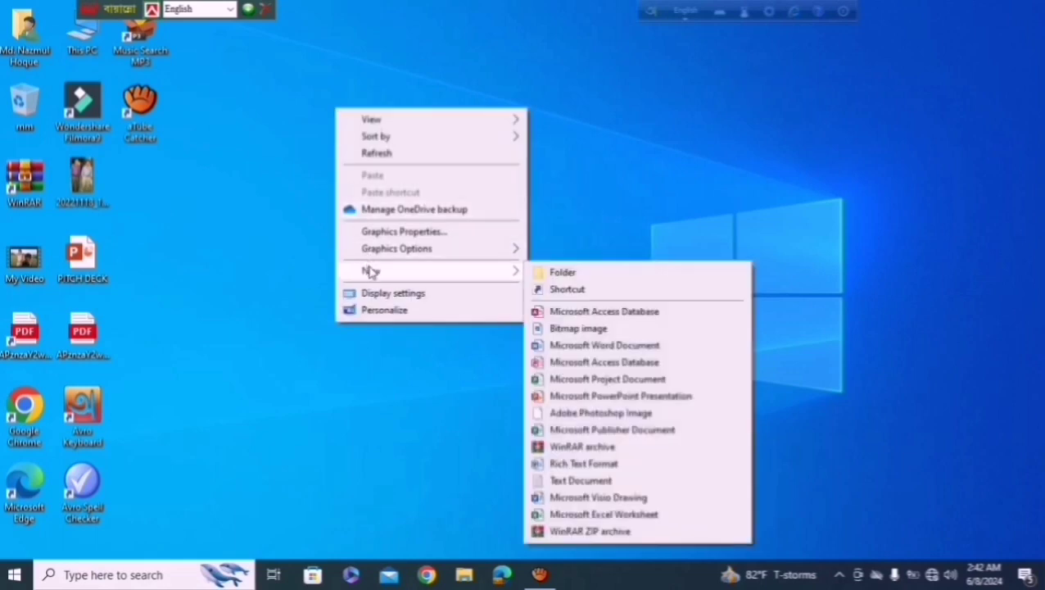
{"action": "left_click", "coordinate": [599, 397]}
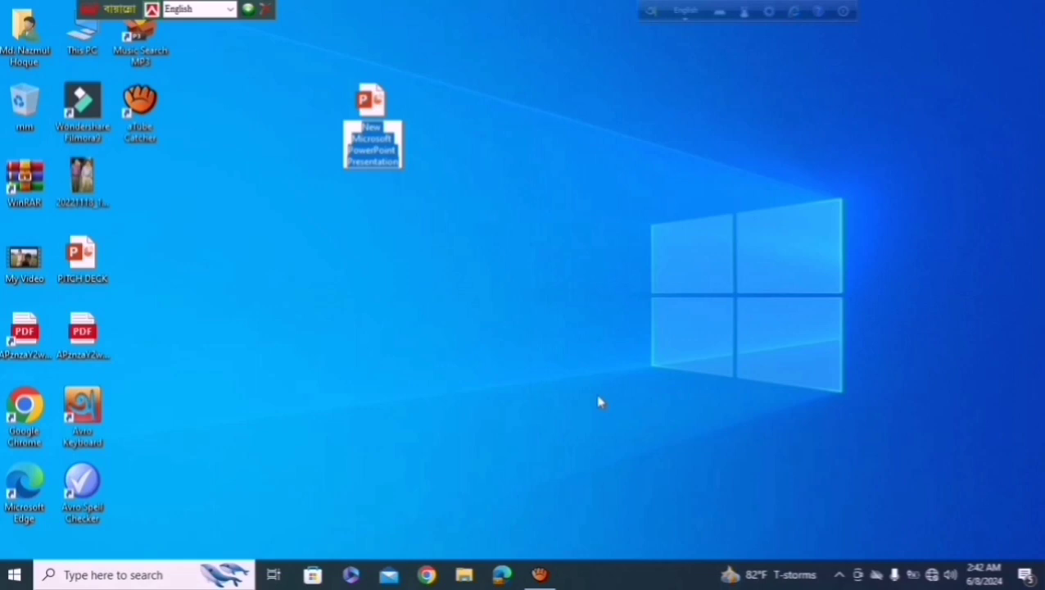
- Name the new file 'Flag Animation' and open it in PowerPoint
{"action": "type", "text": "Flag Anim"}
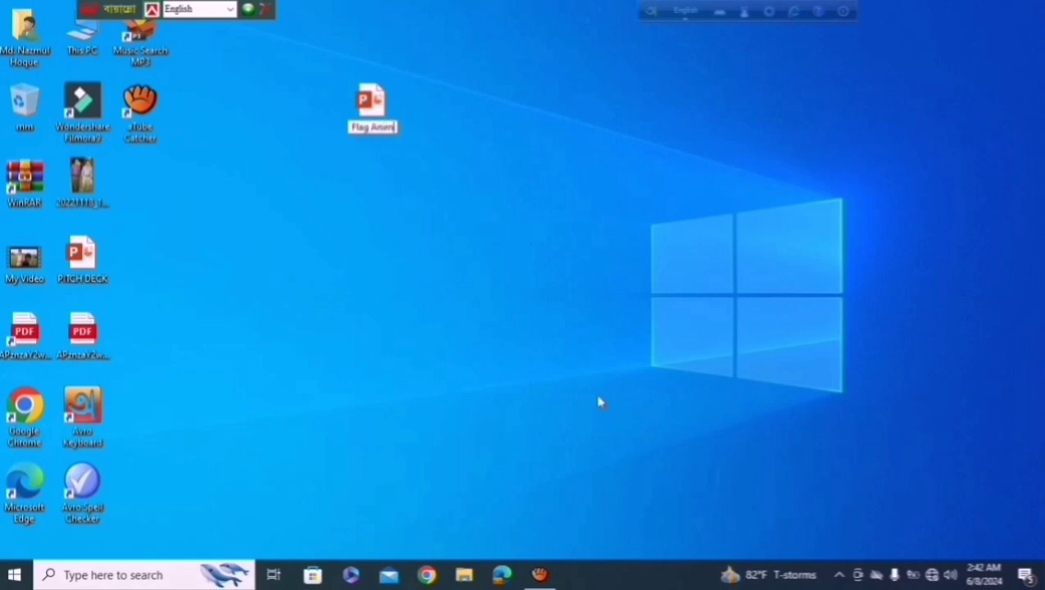
{"action": "type", "text": "ation"}
{"action": "key", "text": "Return"}
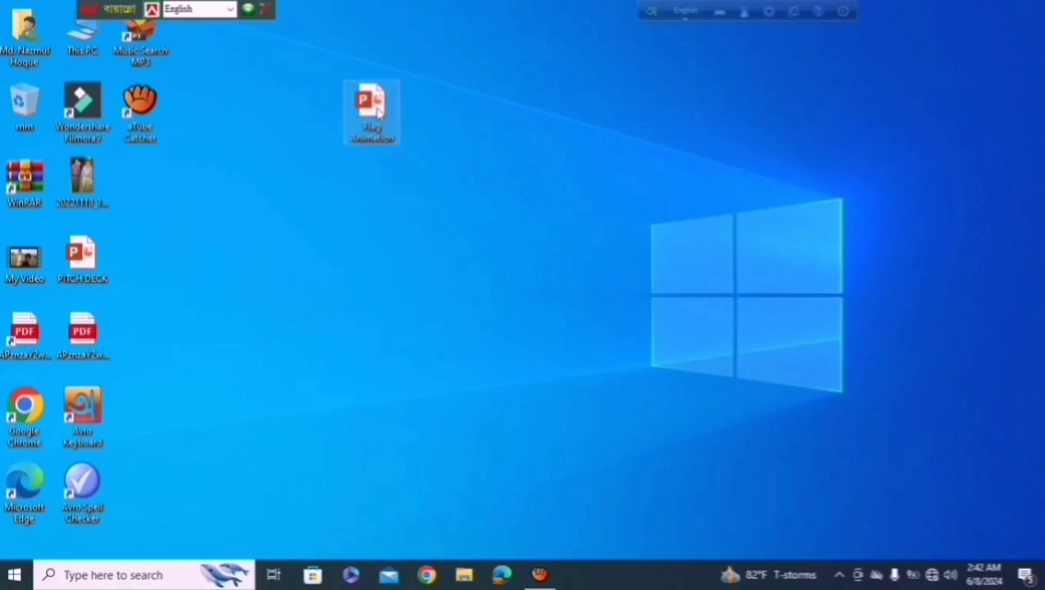
{"action": "double_click", "coordinate": [378, 113]}
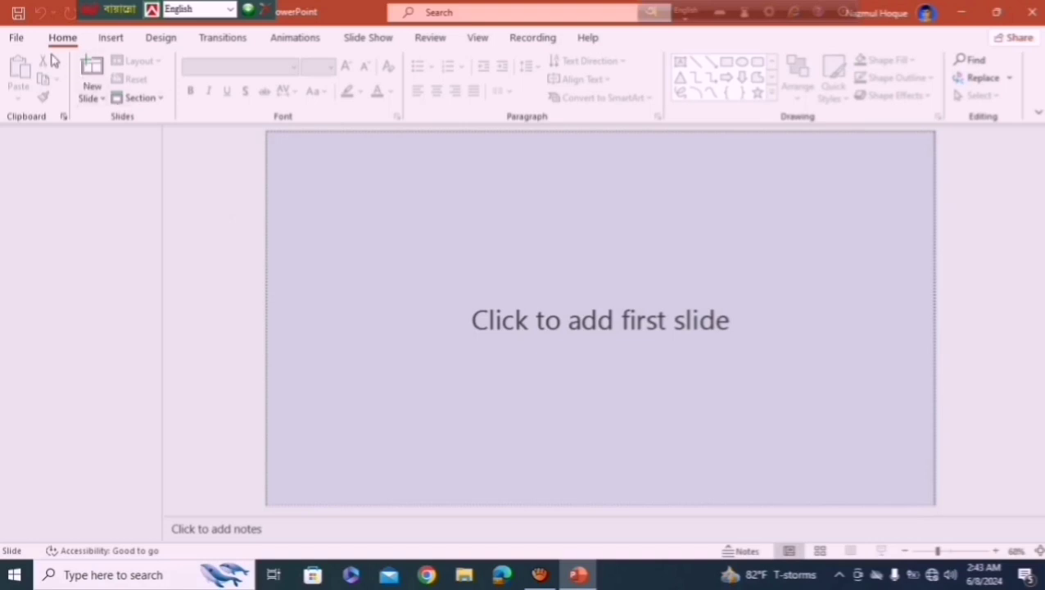
- Add a Blank-layout slide and turn on the Ruler and Gridlines from the View tab
{"action": "left_click", "coordinate": [93, 97]}
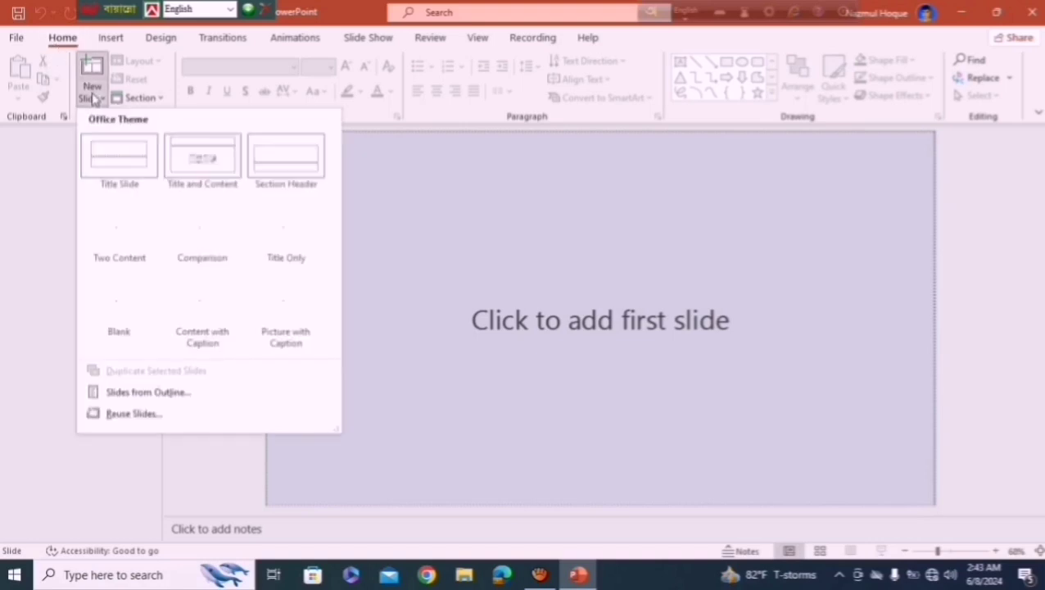
{"action": "left_click", "coordinate": [122, 296]}
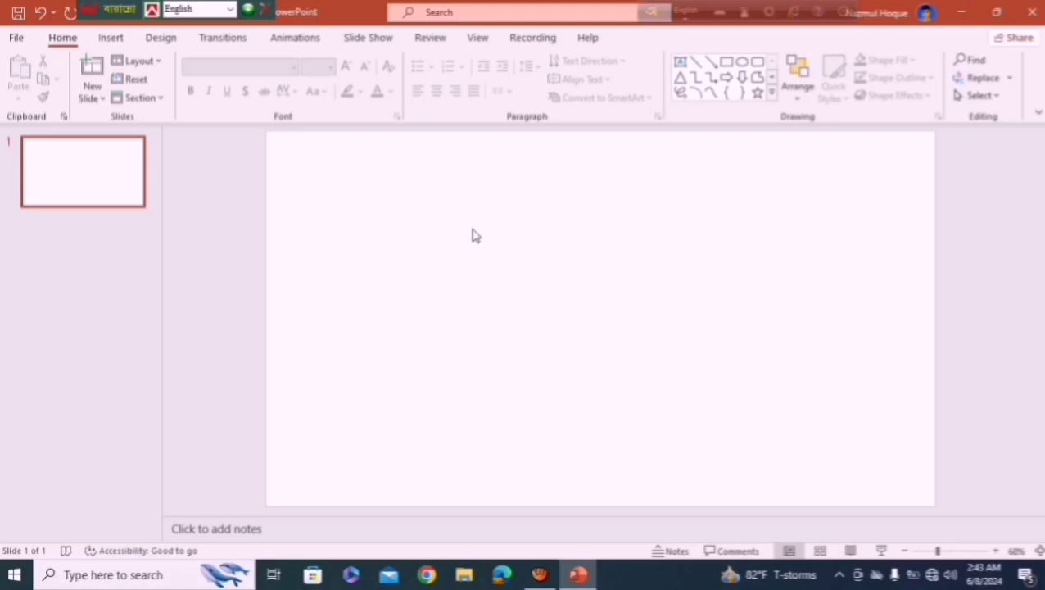
{"action": "left_click", "coordinate": [479, 39]}
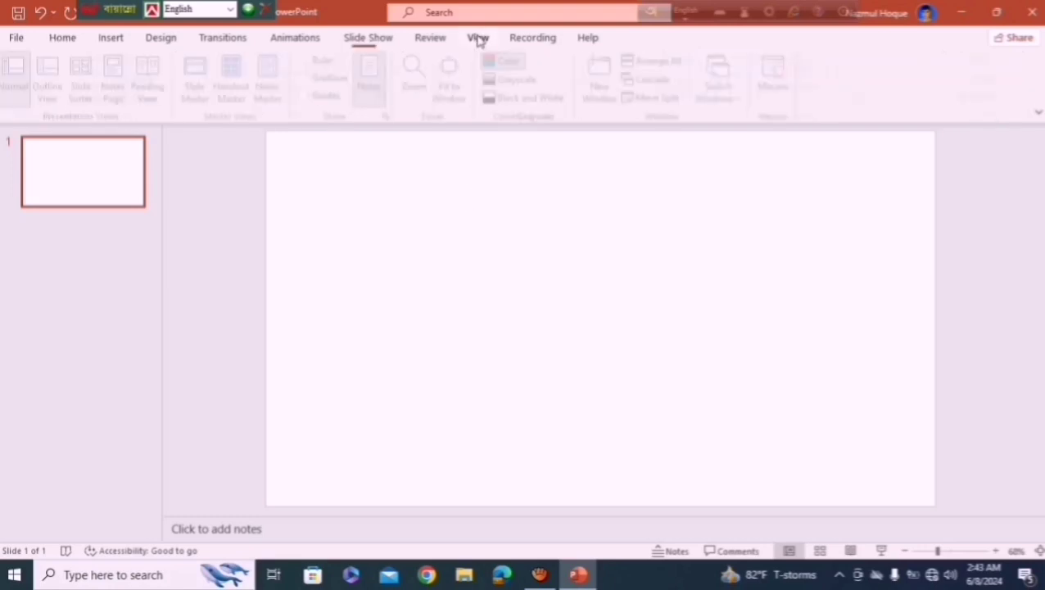
{"action": "left_click", "coordinate": [311, 60]}
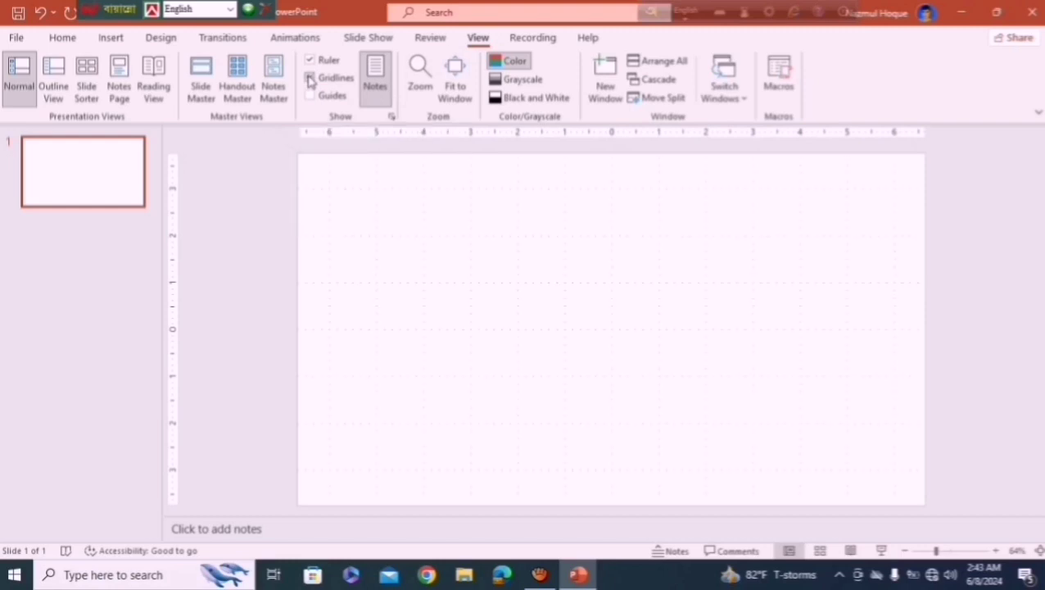
{"action": "left_click", "coordinate": [309, 78]}
- Draw a 5.97" by 9.93" rectangle spanning most of the slide
{"action": "left_click", "coordinate": [114, 41]}
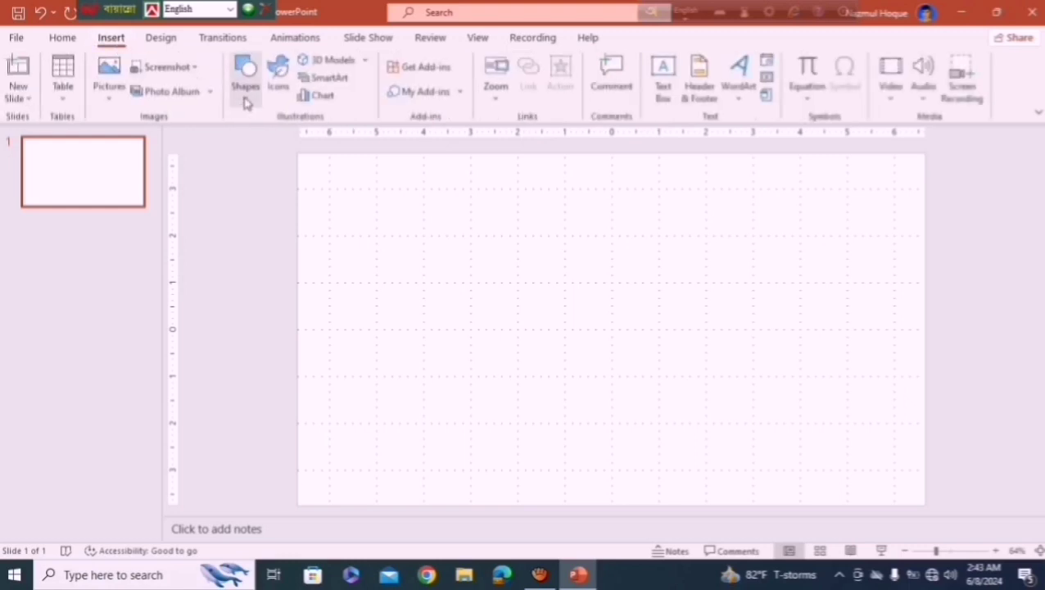
{"action": "left_click", "coordinate": [247, 90]}
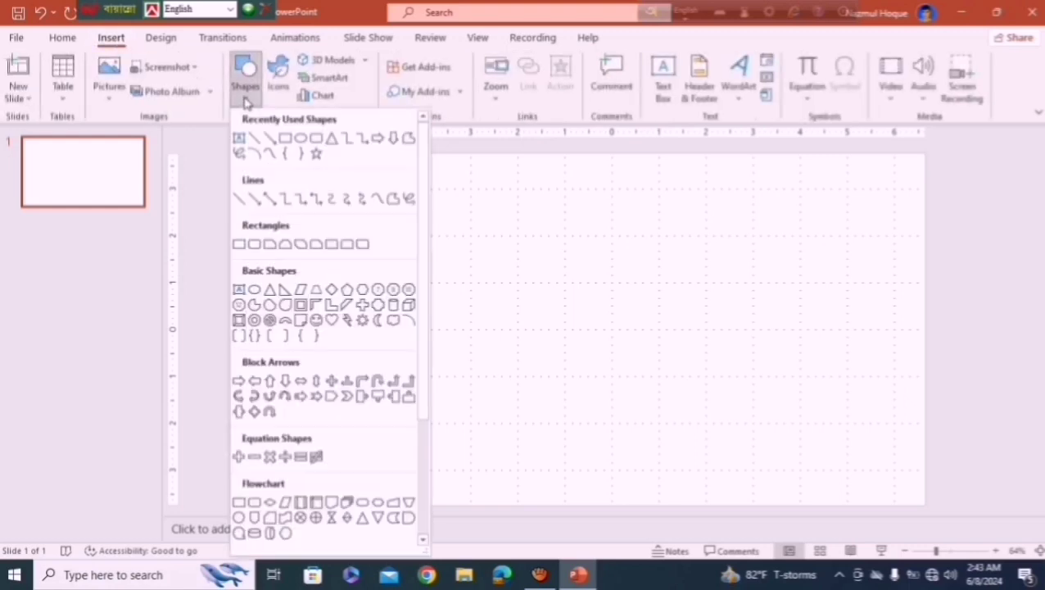
{"action": "left_click", "coordinate": [238, 244]}
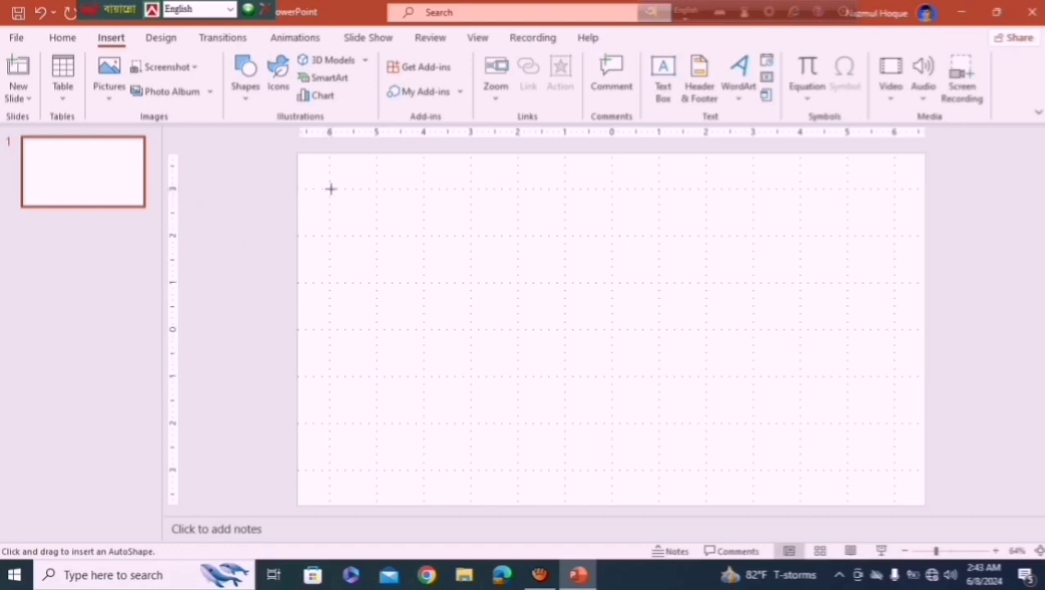
{"action": "left_click_drag", "start_coordinate": [331, 188], "coordinate": [799, 468]}
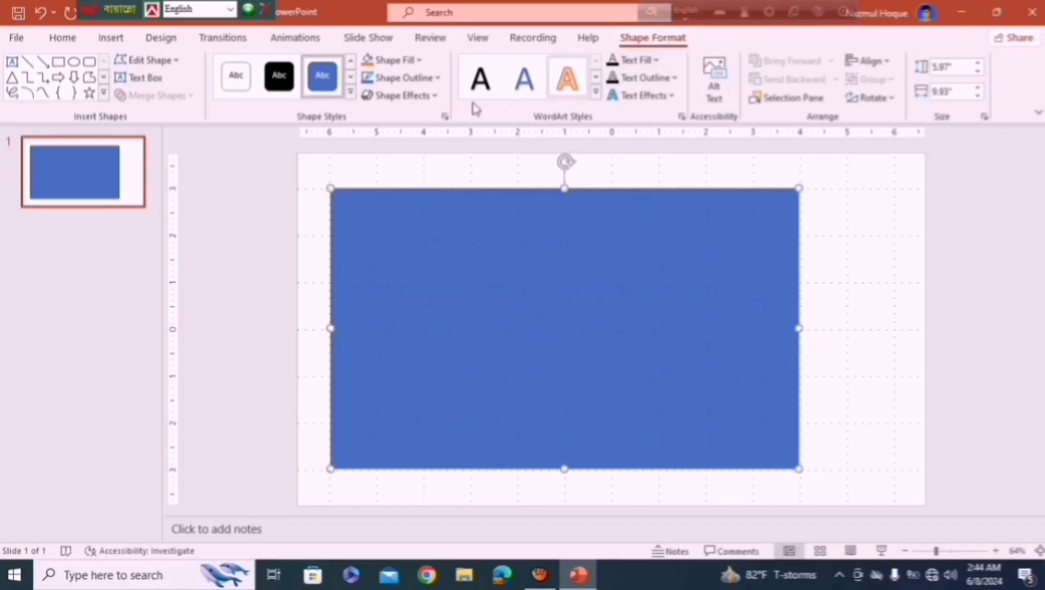
- Fill the rectangle with the custom RGB colour 0, 100, 0 (dark green)
{"action": "left_click", "coordinate": [414, 61]}
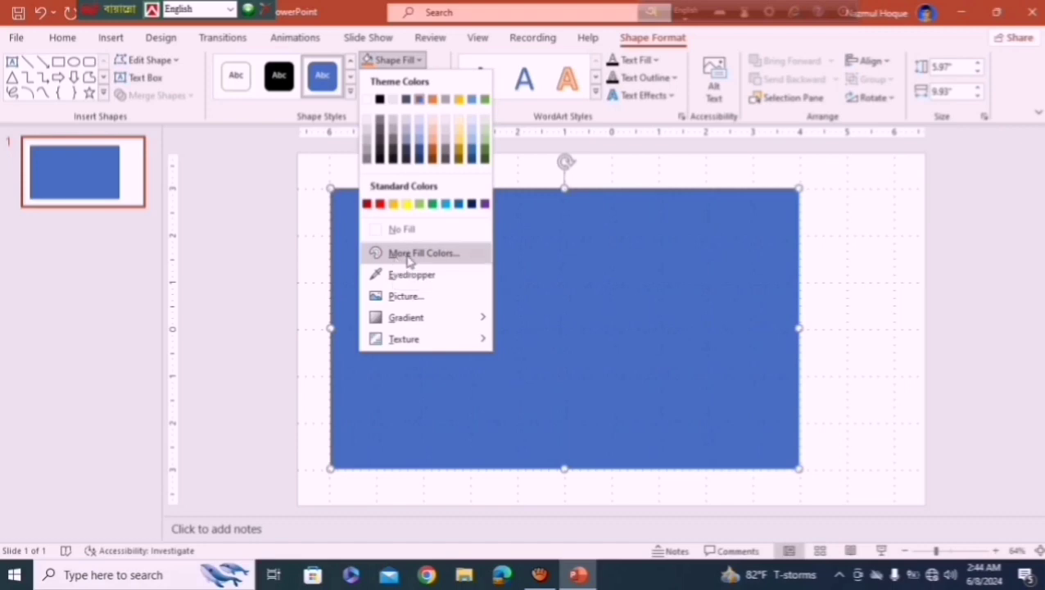
{"action": "left_click", "coordinate": [408, 256]}
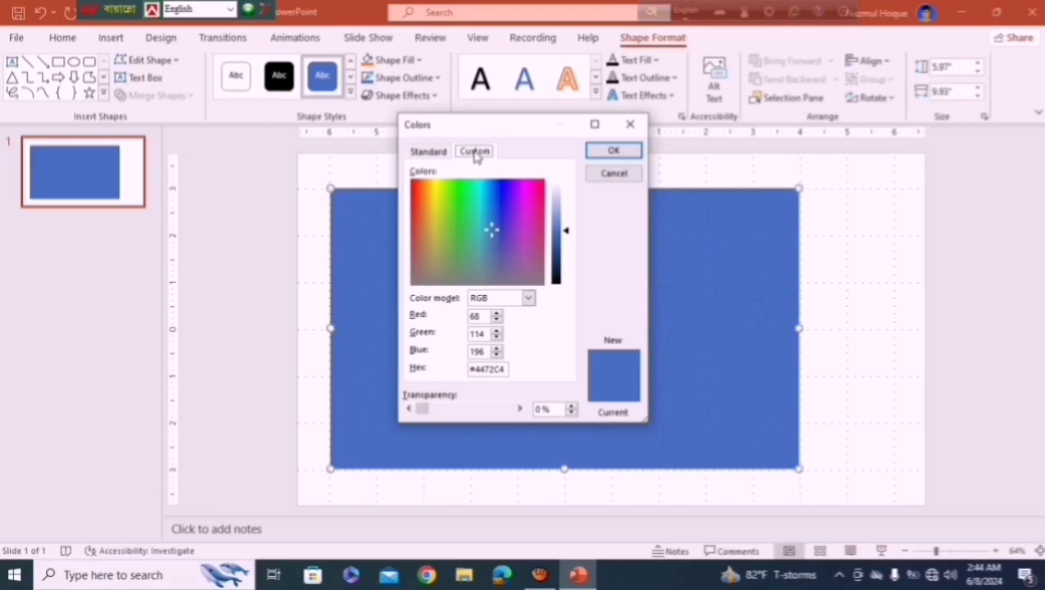
{"action": "left_click", "coordinate": [438, 156]}
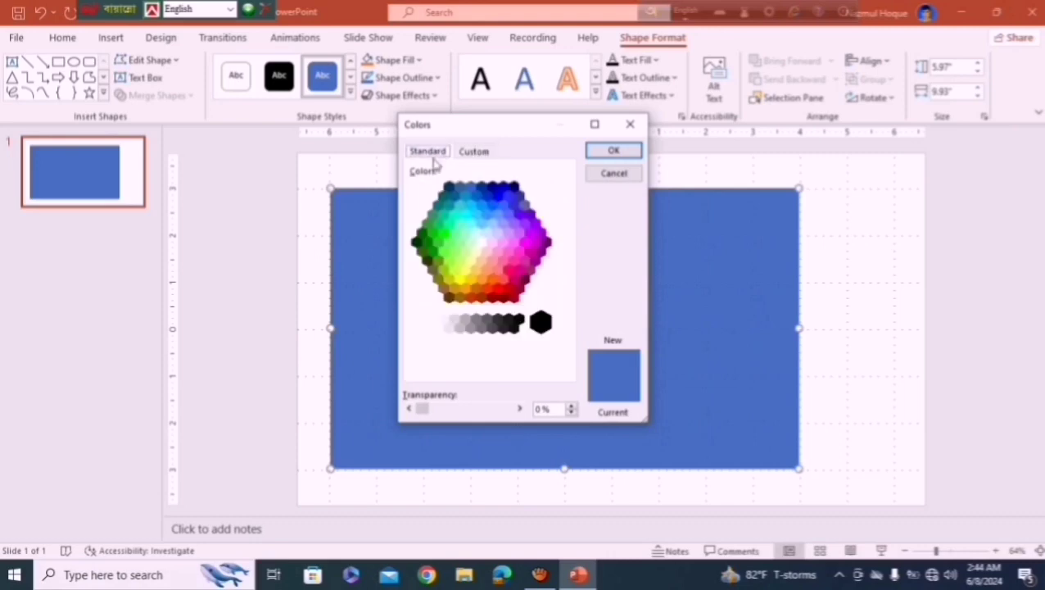
{"action": "left_click", "coordinate": [469, 156]}
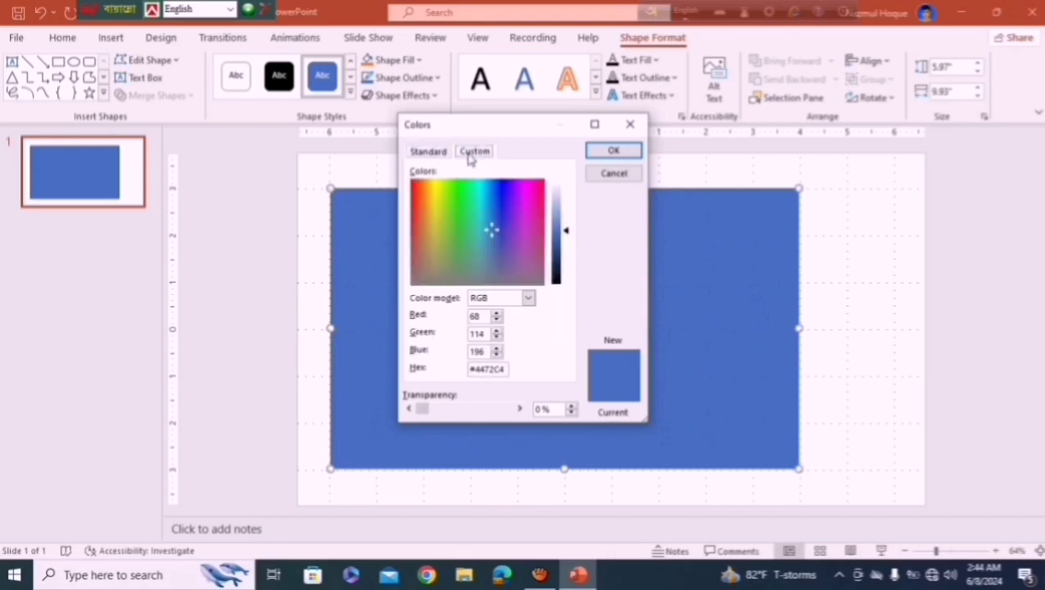
{"action": "double_click", "coordinate": [488, 316]}
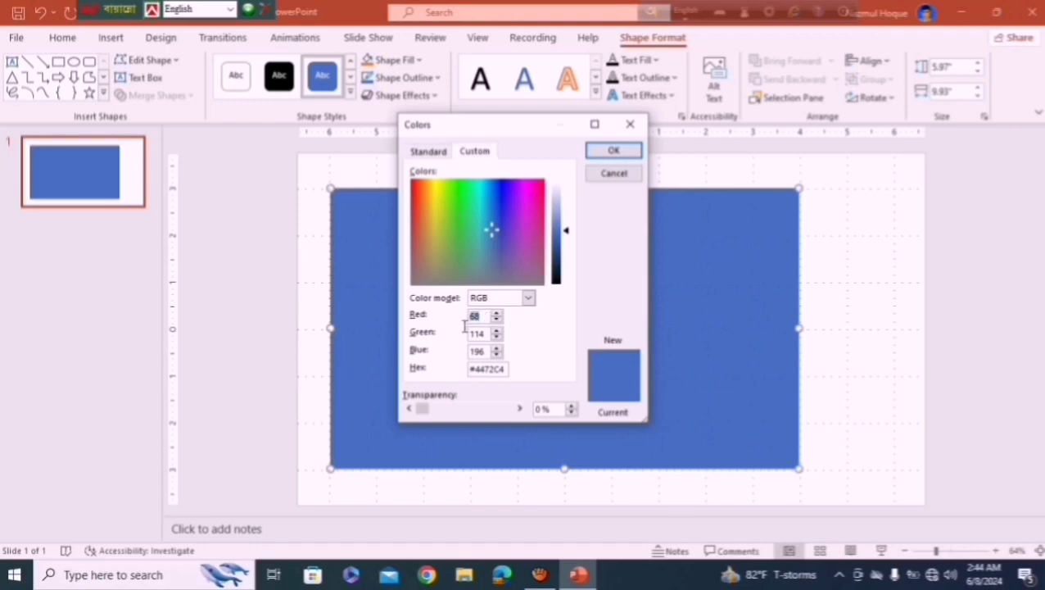
{"action": "type", "text": "255"}
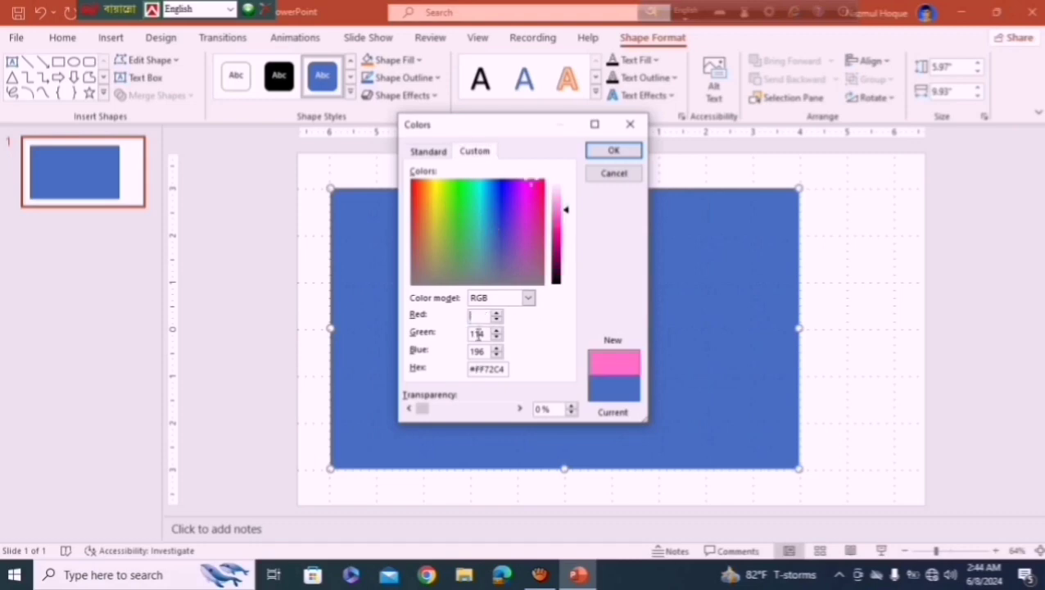
{"action": "type", "text": "0"}
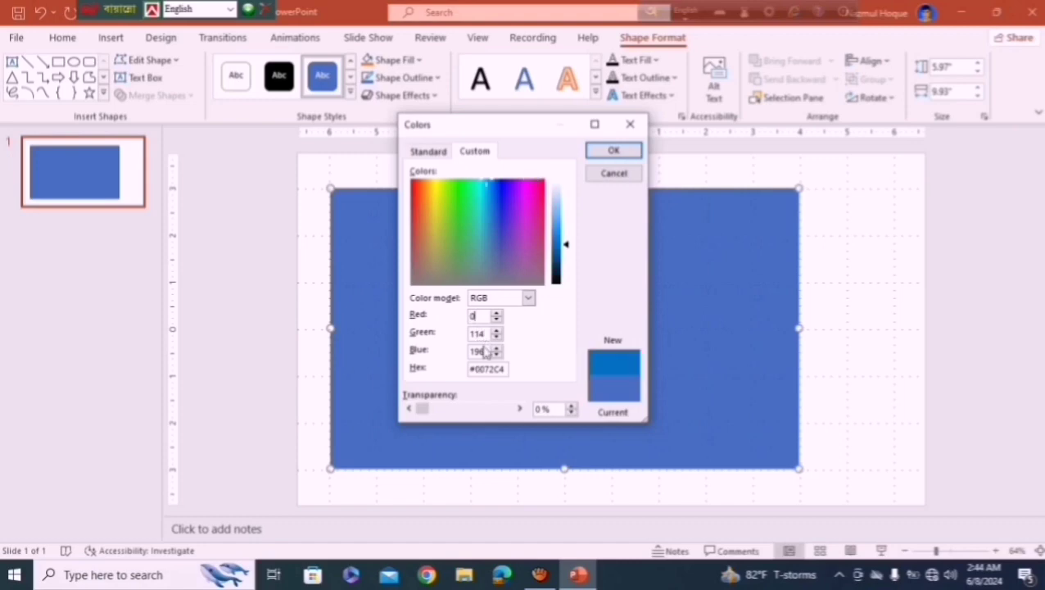
{"action": "double_click", "coordinate": [484, 350]}
{"action": "type", "text": "0"}
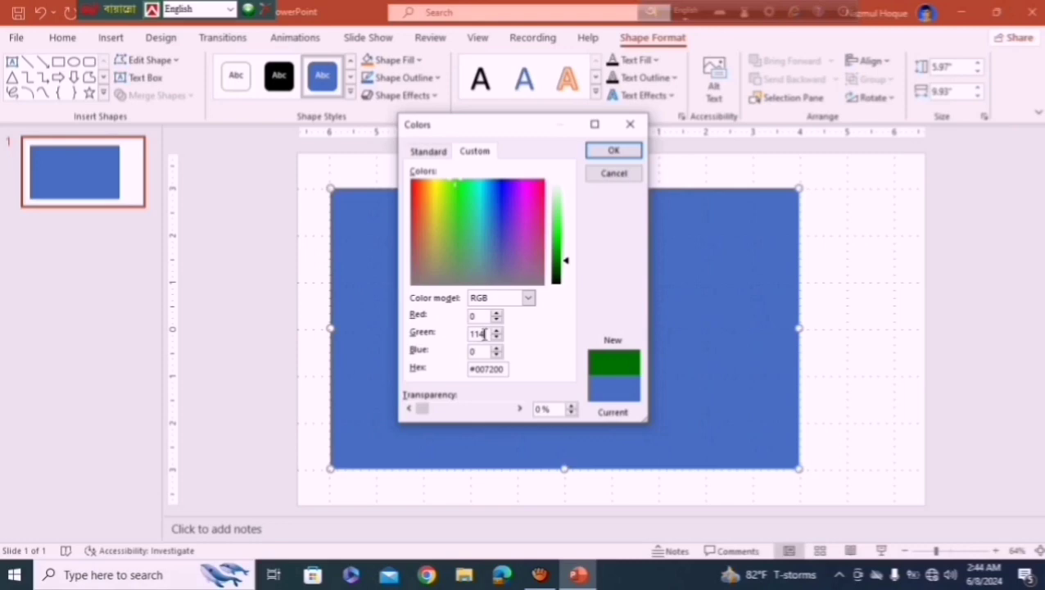
{"action": "left_click_drag", "start_coordinate": [485, 334], "coordinate": [470, 338]}
{"action": "type", "text": "1"}
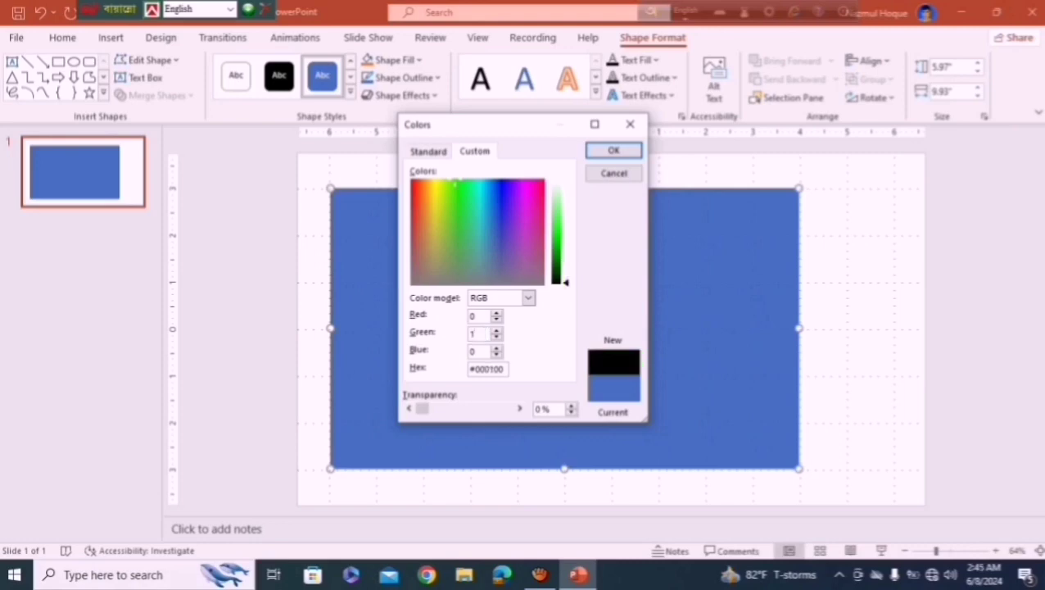
{"action": "type", "text": "00"}
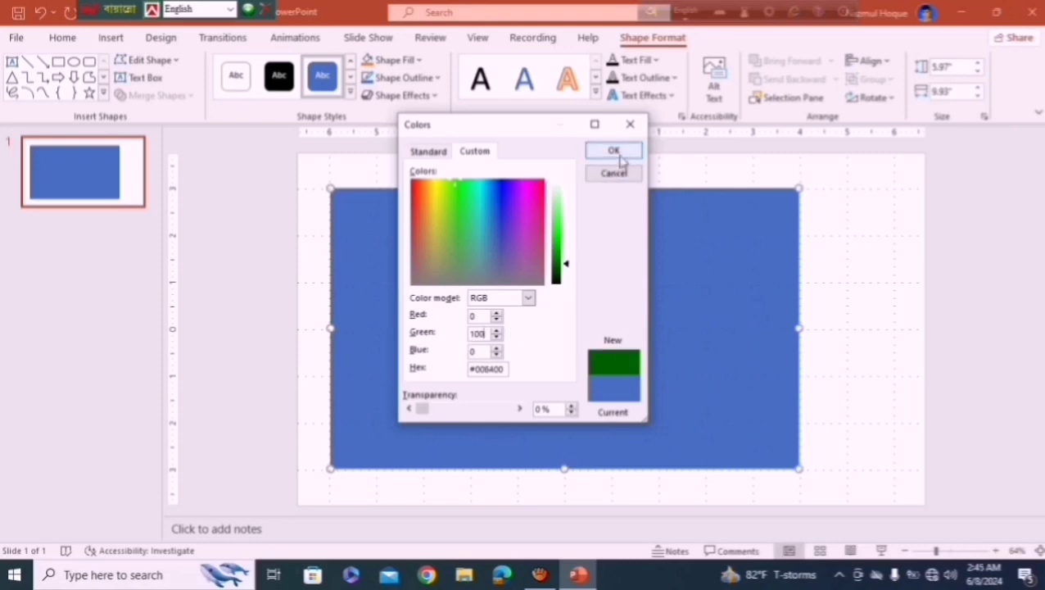
{"action": "left_click", "coordinate": [618, 154]}
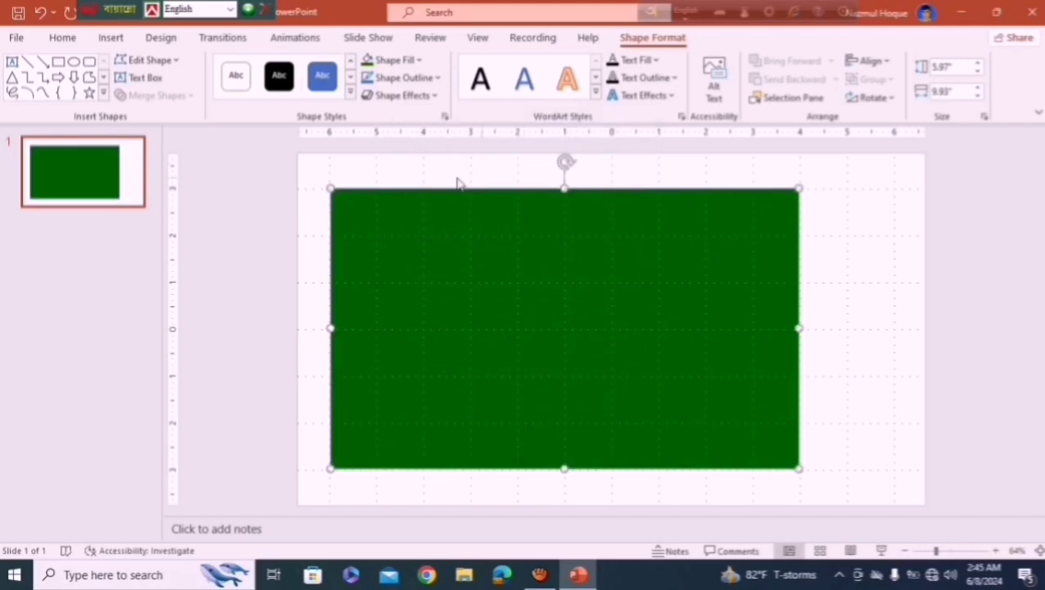
- Draw a vertical 6.71" line down the centre of the green rectangle, extending below it
{"action": "left_click", "coordinate": [111, 37]}
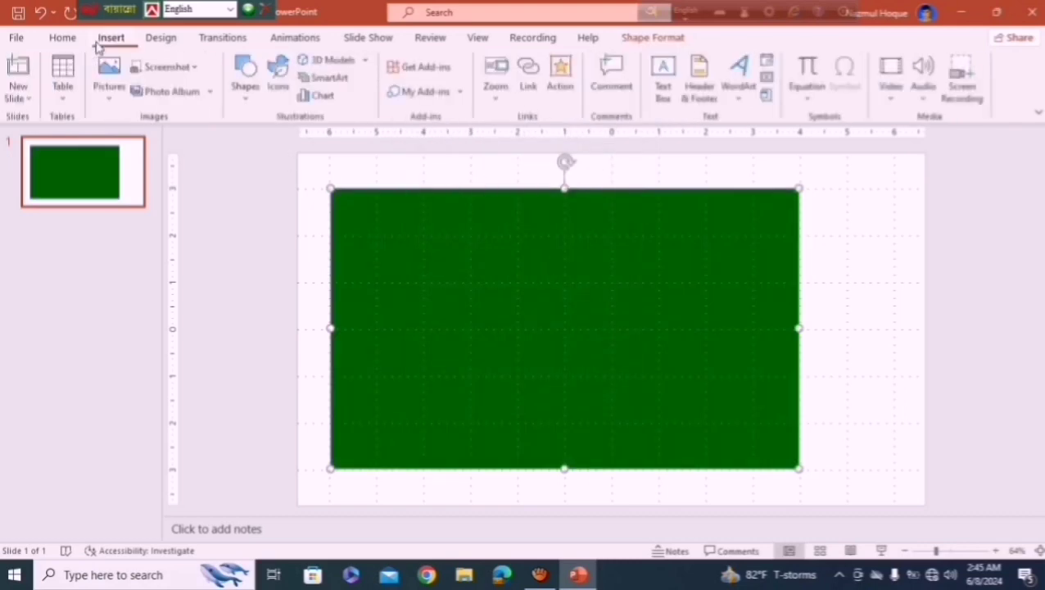
{"action": "left_click", "coordinate": [246, 98]}
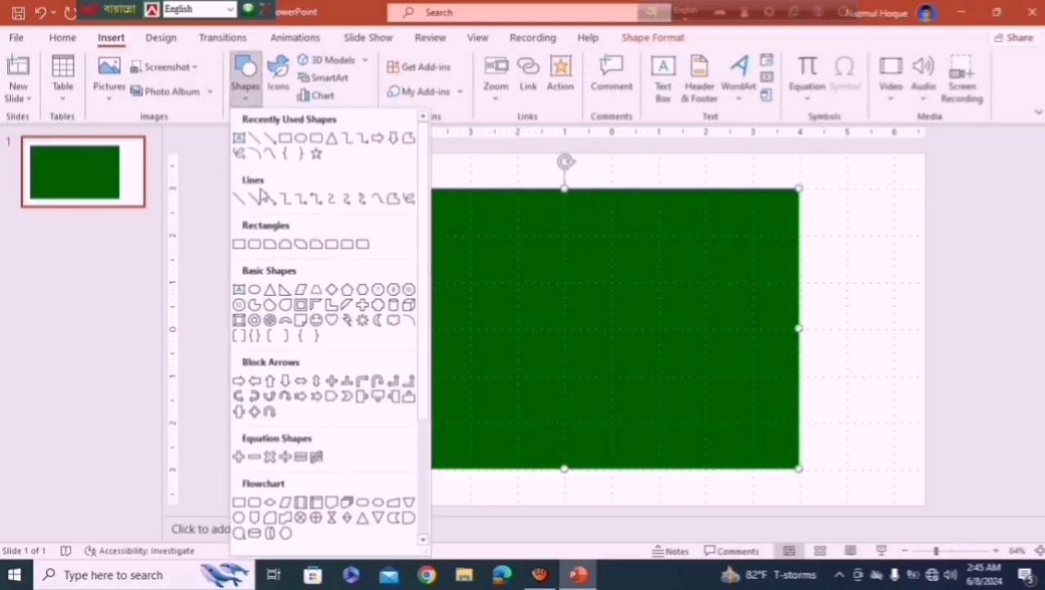
{"action": "left_click", "coordinate": [240, 202]}
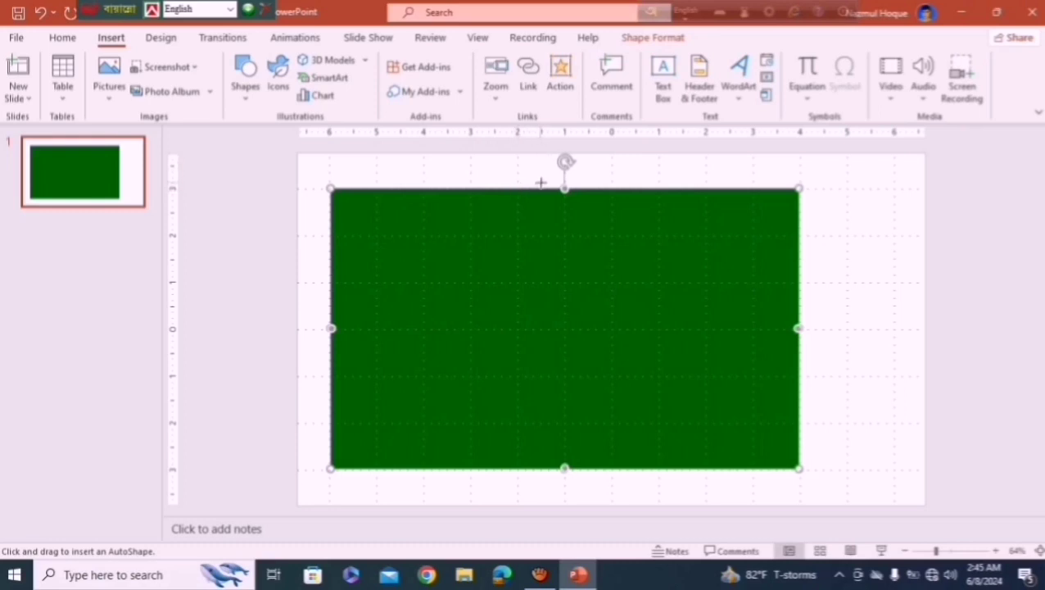
{"action": "left_click_drag", "start_coordinate": [542, 179], "coordinate": [537, 469]}
{"action": "mouse_move", "coordinate": [538, 471]}
{"action": "left_mouse_down"}
{"action": "mouse_move", "coordinate": [502, 497]}
{"action": "mouse_move", "coordinate": [542, 492]}
{"action": "left_mouse_up"}
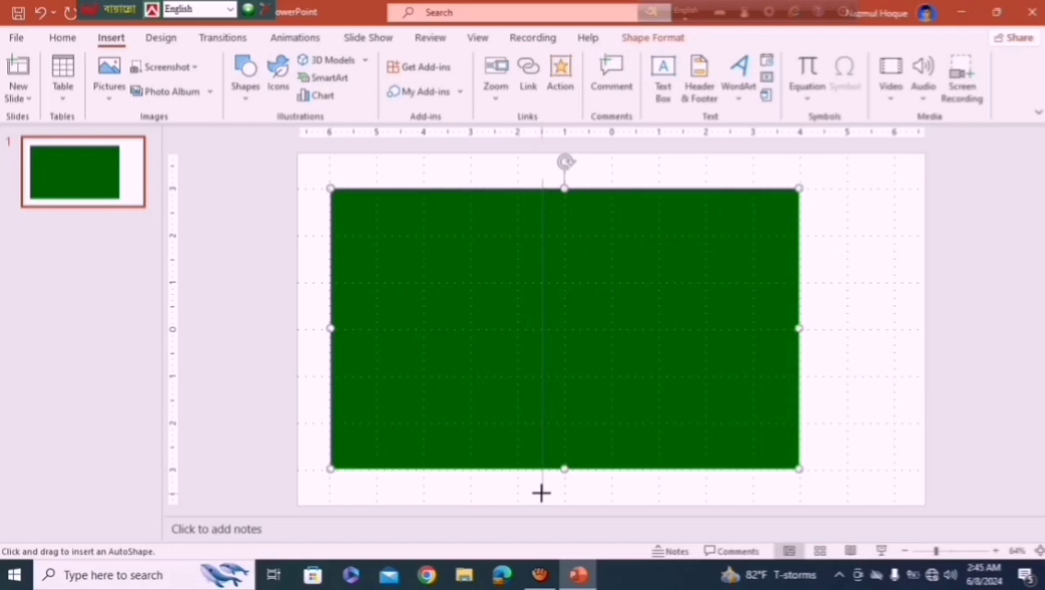
{"action": "left_click_drag", "start_coordinate": [541, 492], "coordinate": [543, 492]}
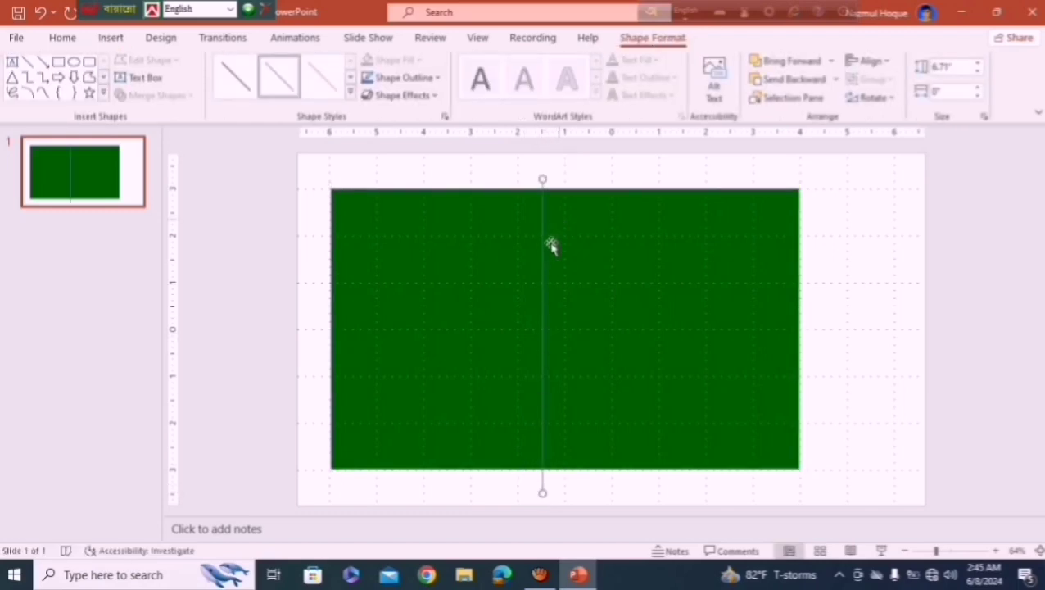
- Set the line's outline to black and bring up the Insert Shapes gallery
{"action": "left_click", "coordinate": [438, 82]}
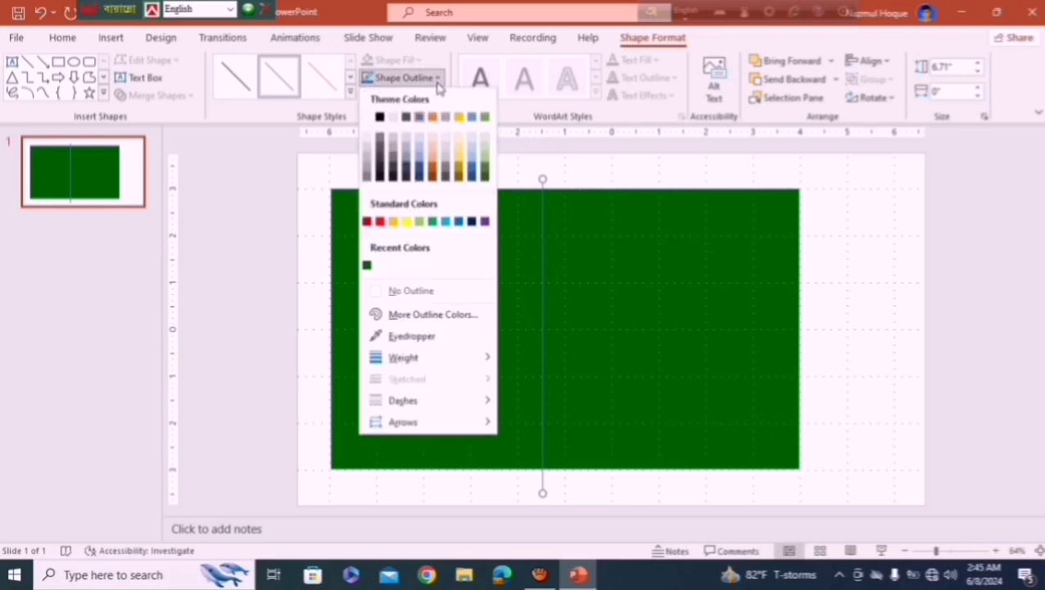
{"action": "left_click", "coordinate": [381, 121]}
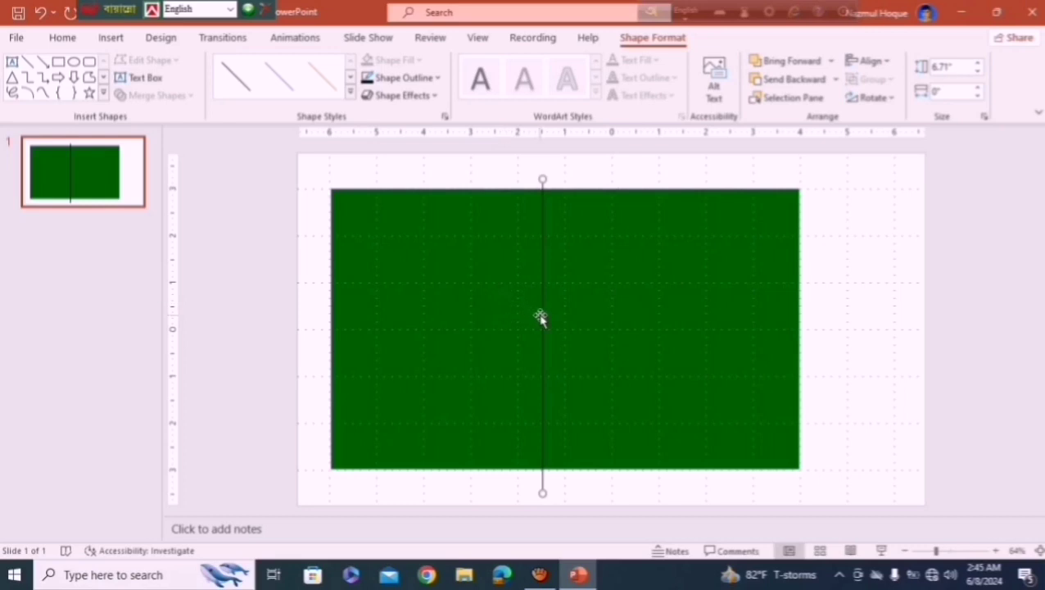
{"action": "left_click", "coordinate": [112, 39]}
{"action": "left_click", "coordinate": [246, 90]}
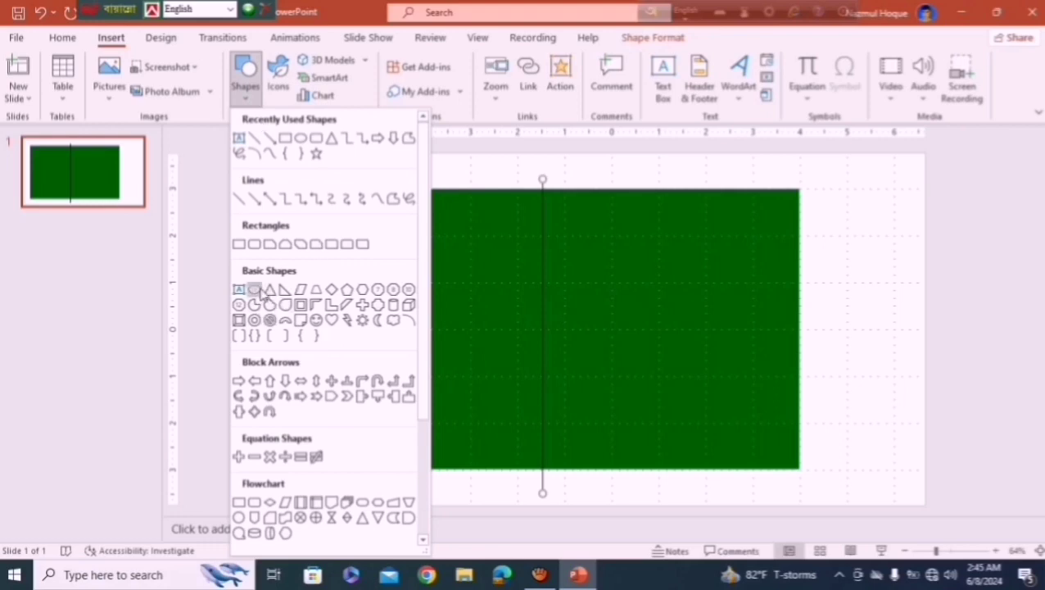
- Draw a 4.09" oval circle centred on the line over the rectangle, then show Shape Fill options
{"action": "left_click", "coordinate": [256, 290]}
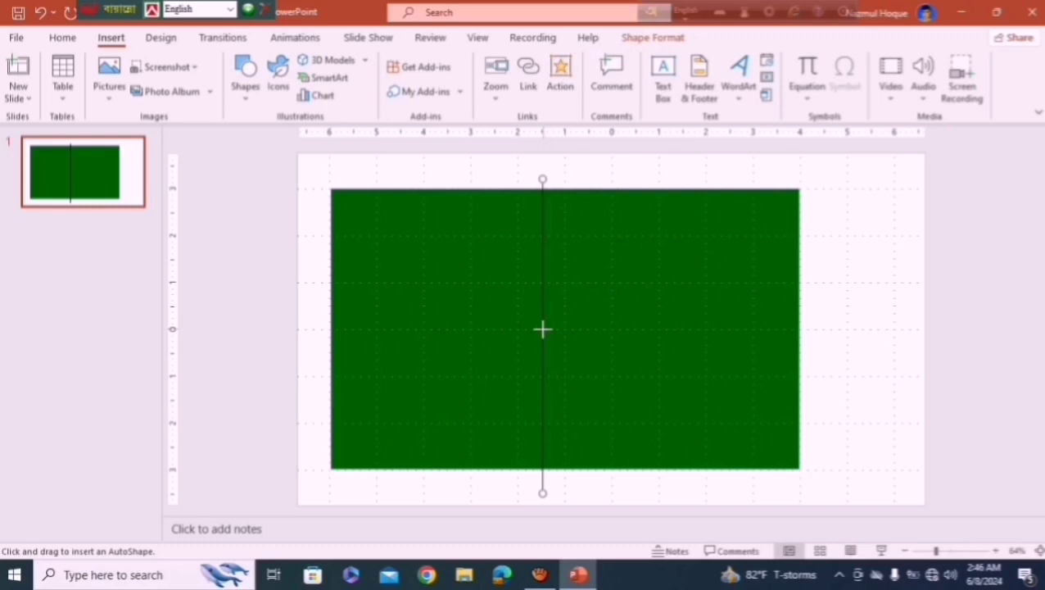
{"action": "mouse_move", "coordinate": [542, 330]}
{"action": "left_mouse_down"}
{"action": "mouse_move", "coordinate": [490, 230]}
{"action": "mouse_move", "coordinate": [436, 235]}
{"action": "left_mouse_up"}
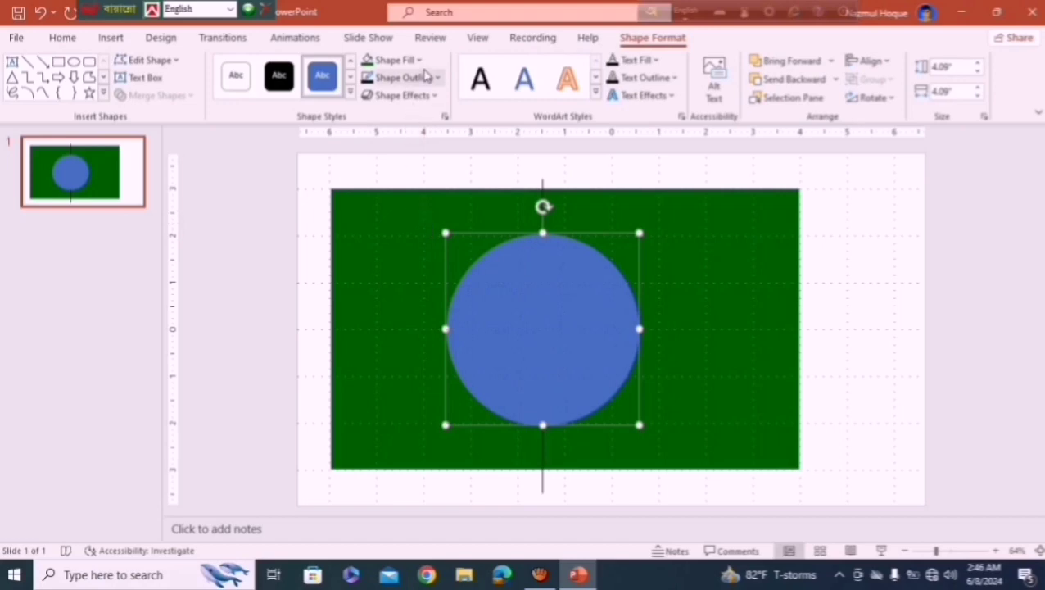
{"action": "left_click", "coordinate": [420, 60]}
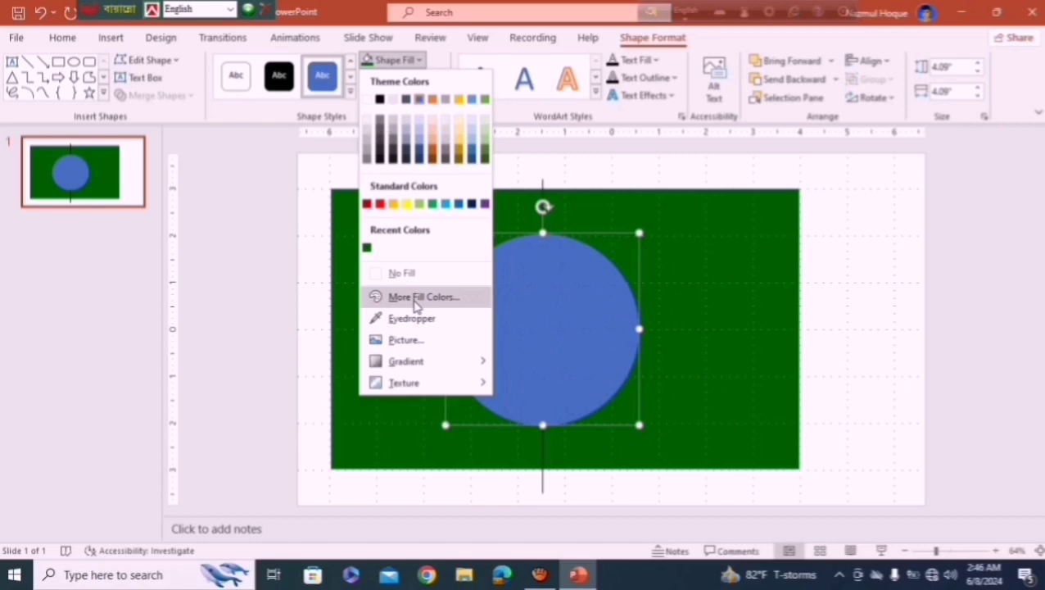
- Fill the circle with the custom RGB colour 255, 0, 0 (pure red)
{"action": "left_click", "coordinate": [416, 298]}
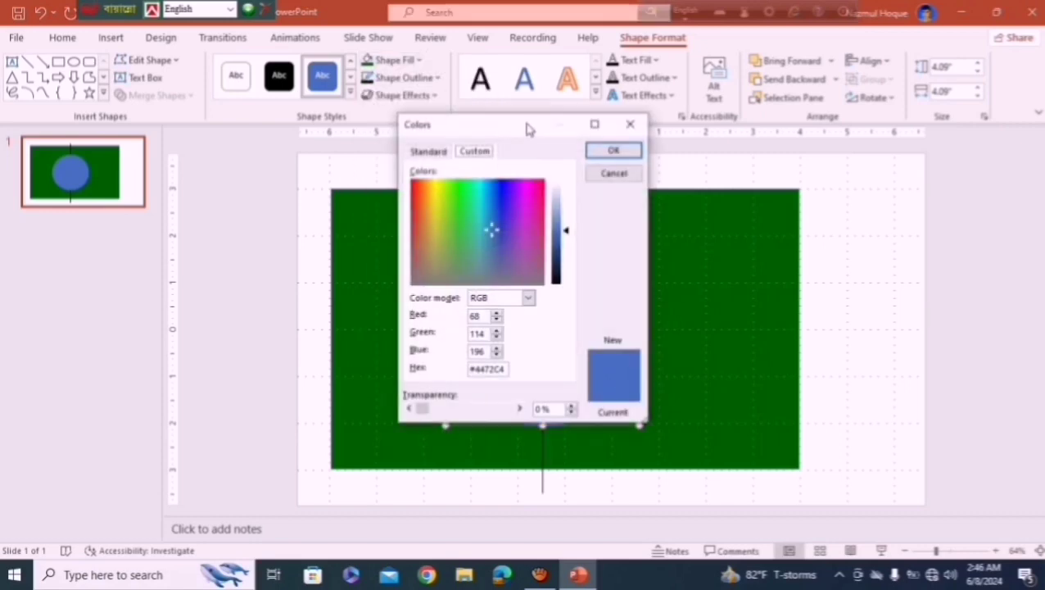
{"action": "left_click_drag", "start_coordinate": [528, 128], "coordinate": [735, 145]}
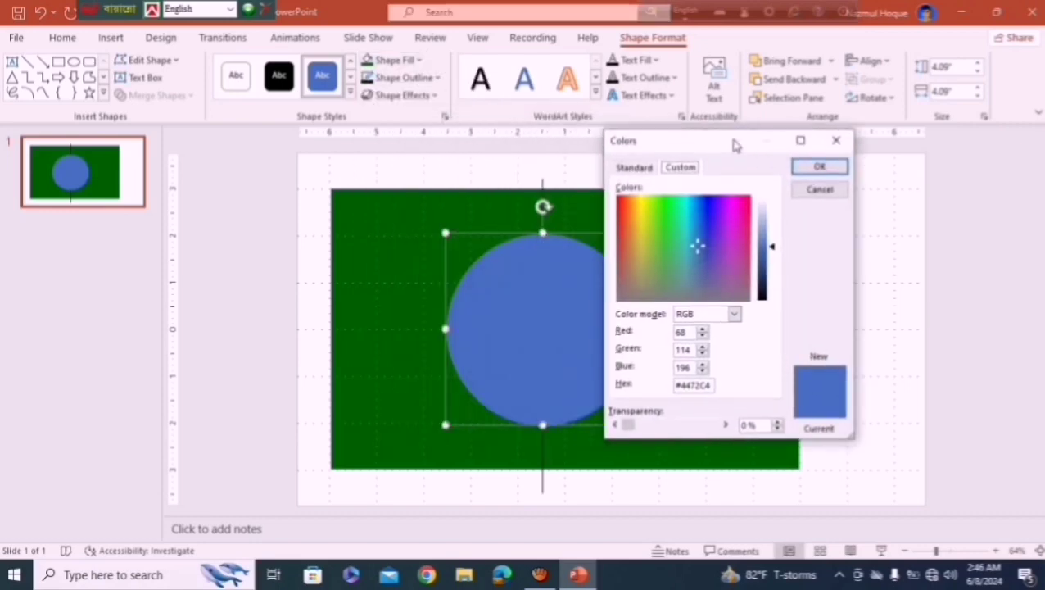
{"action": "double_click", "coordinate": [685, 333]}
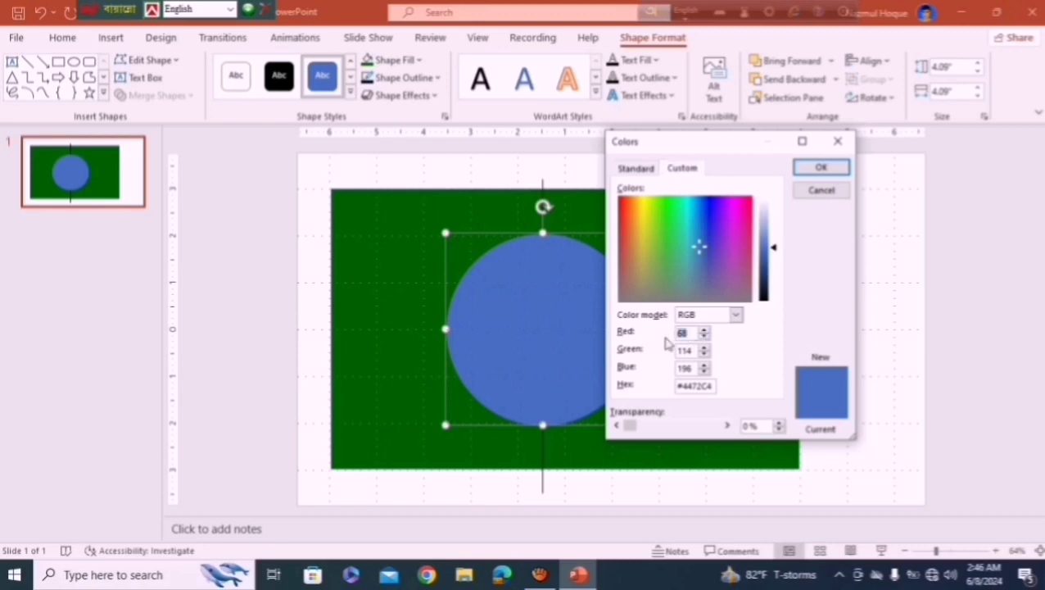
{"action": "type", "text": "255"}
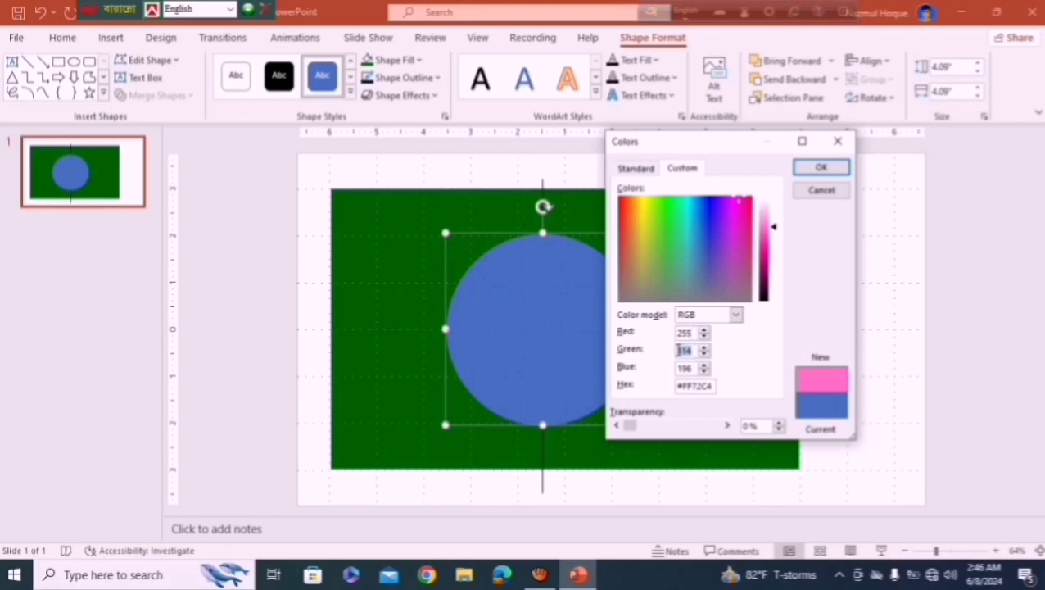
{"action": "type", "text": "0"}
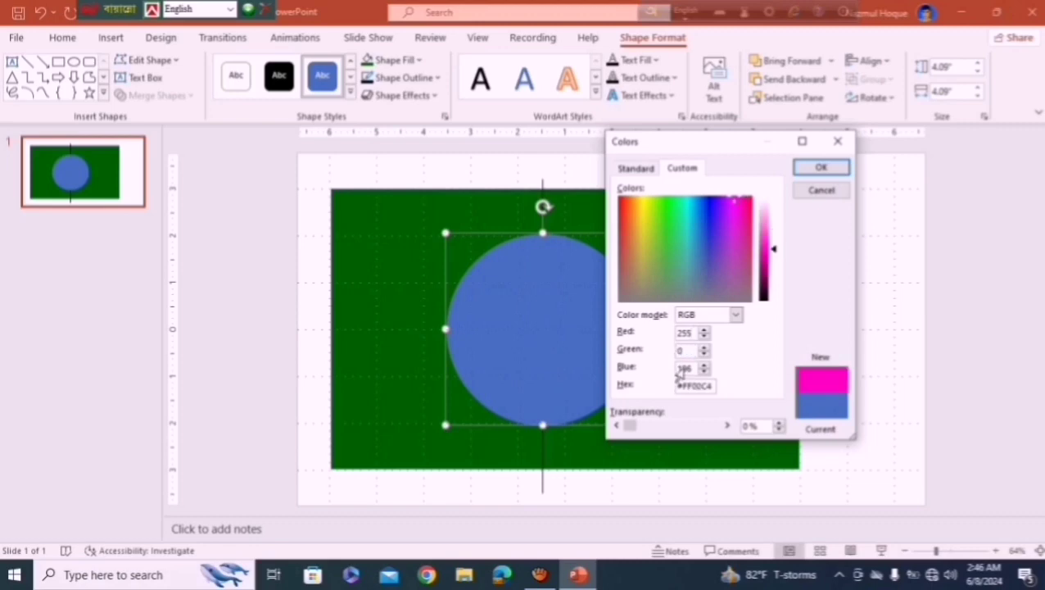
{"action": "double_click", "coordinate": [694, 369]}
{"action": "type", "text": "0"}
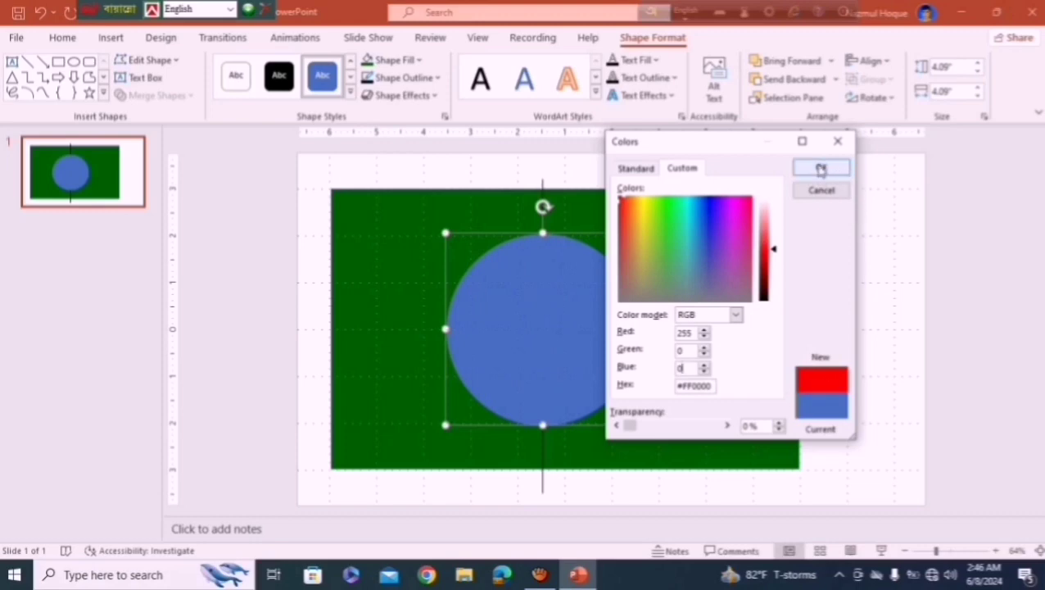
{"action": "left_click", "coordinate": [821, 169]}
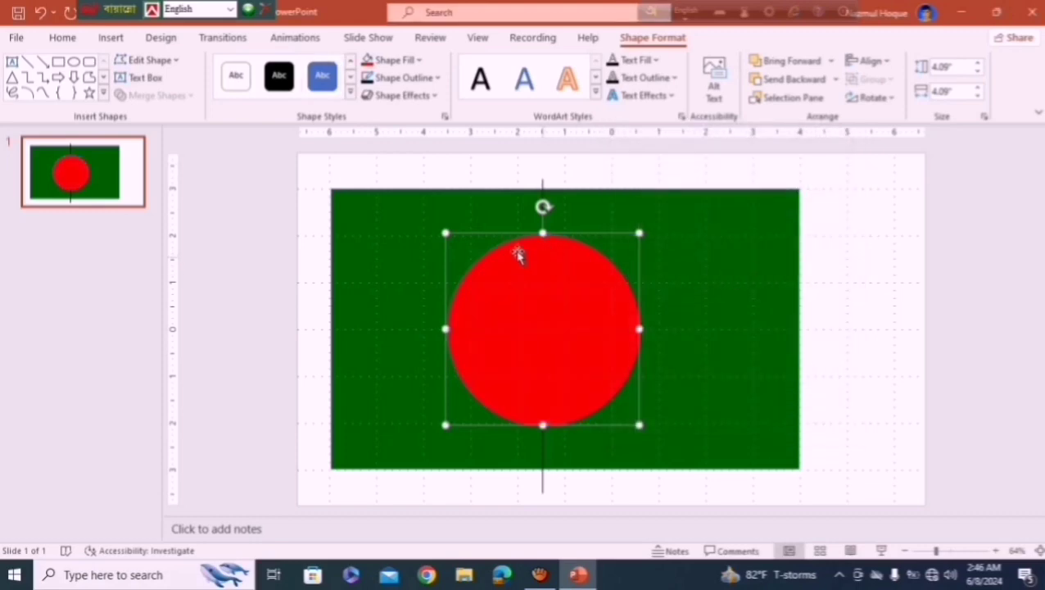
- Set No Outline on both the red circle and the green rectangle
{"action": "left_click", "coordinate": [438, 78]}
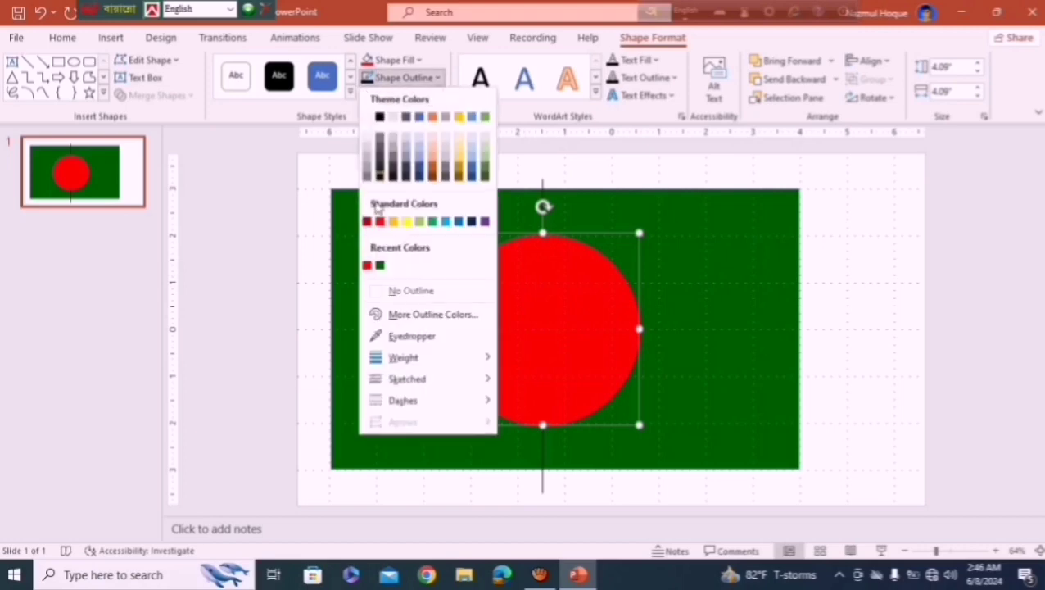
{"action": "left_click", "coordinate": [421, 291]}
{"action": "left_click", "coordinate": [695, 249]}
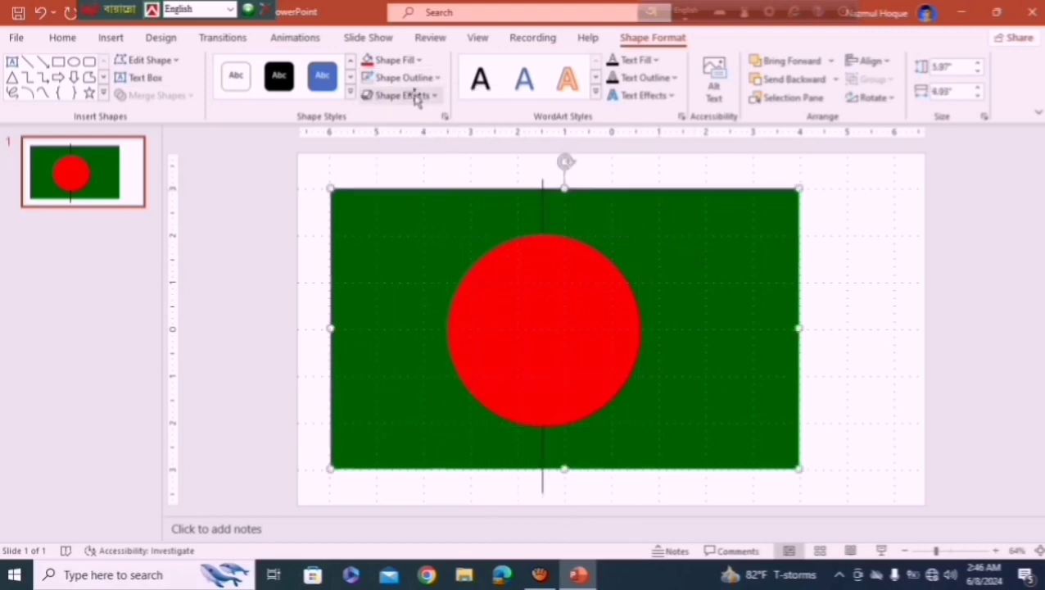
{"action": "left_click", "coordinate": [433, 79]}
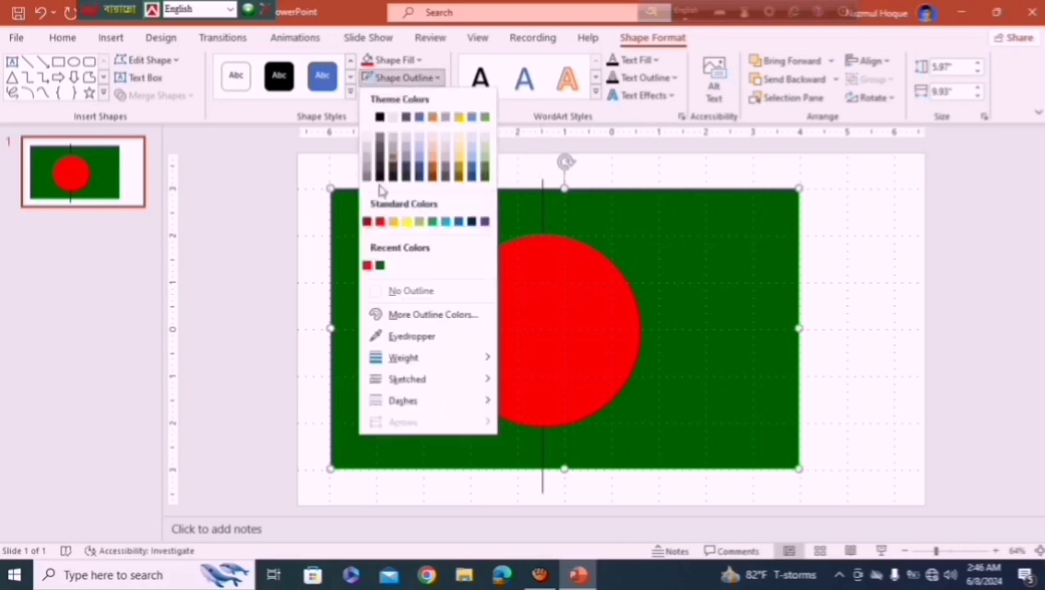
{"action": "left_click", "coordinate": [408, 292]}
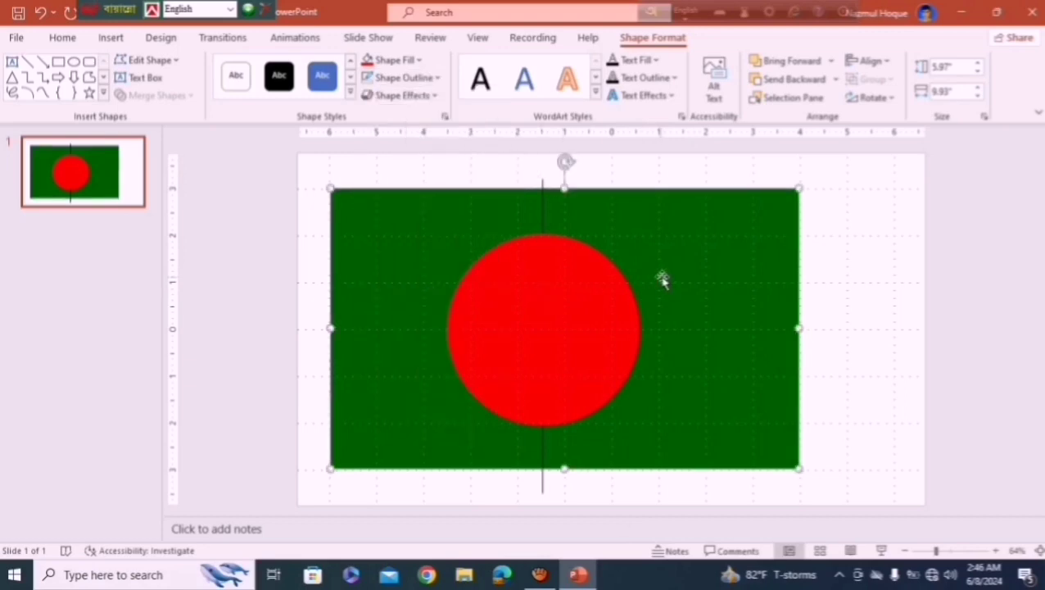
{"action": "left_click", "coordinate": [543, 204]}
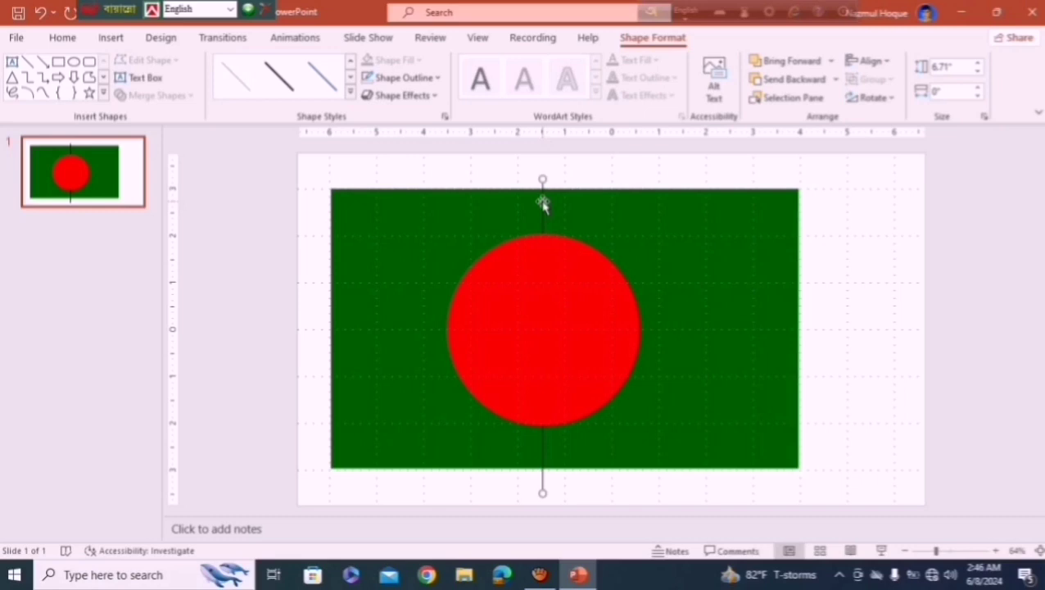
- Delete the vertical line, group the rectangle and red circle with Ctrl+G, and drag the flag lower
{"action": "key", "text": "Delete"}
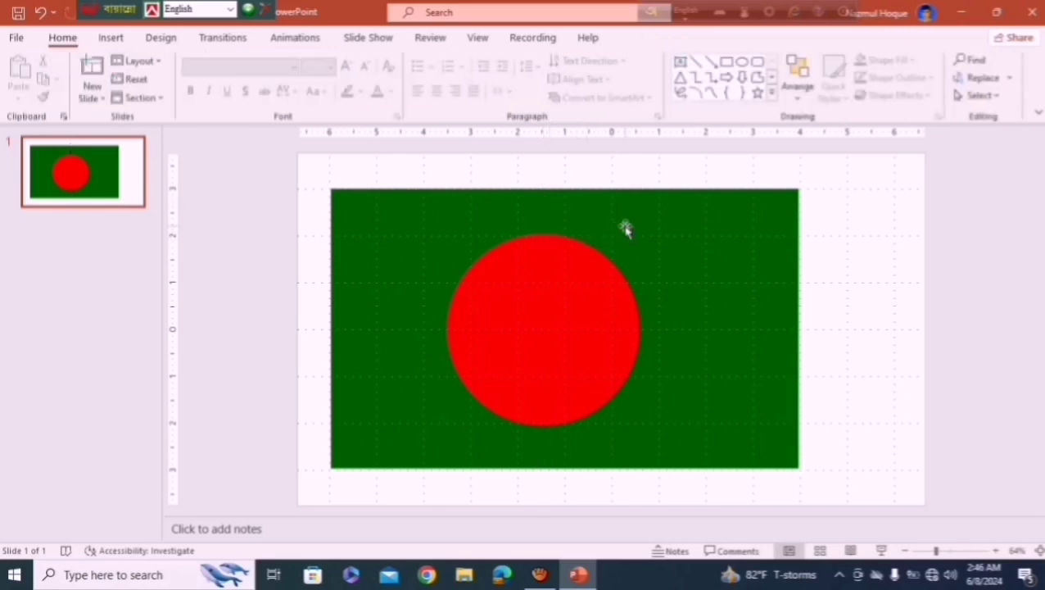
{"action": "left_click", "coordinate": [625, 228]}
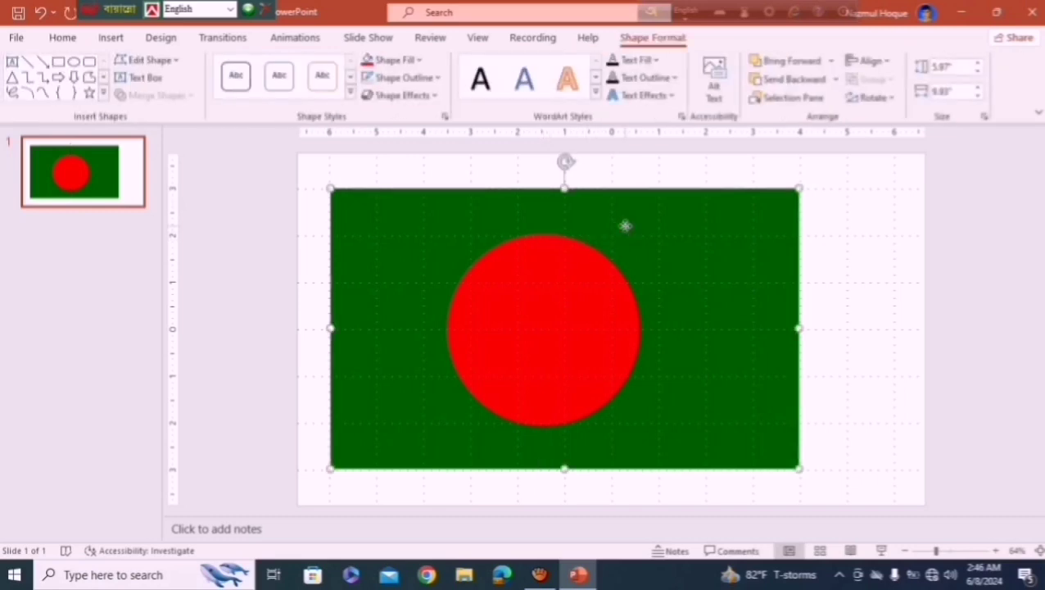
{"action": "left_click", "coordinate": [583, 305], "text": "shift"}
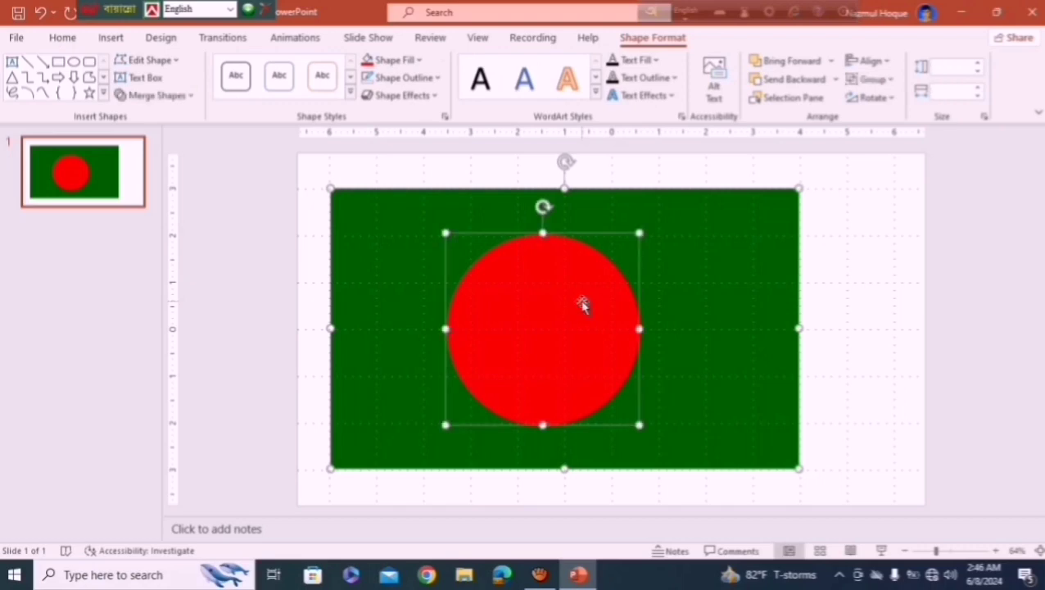
{"action": "key", "text": "ctrl+g"}
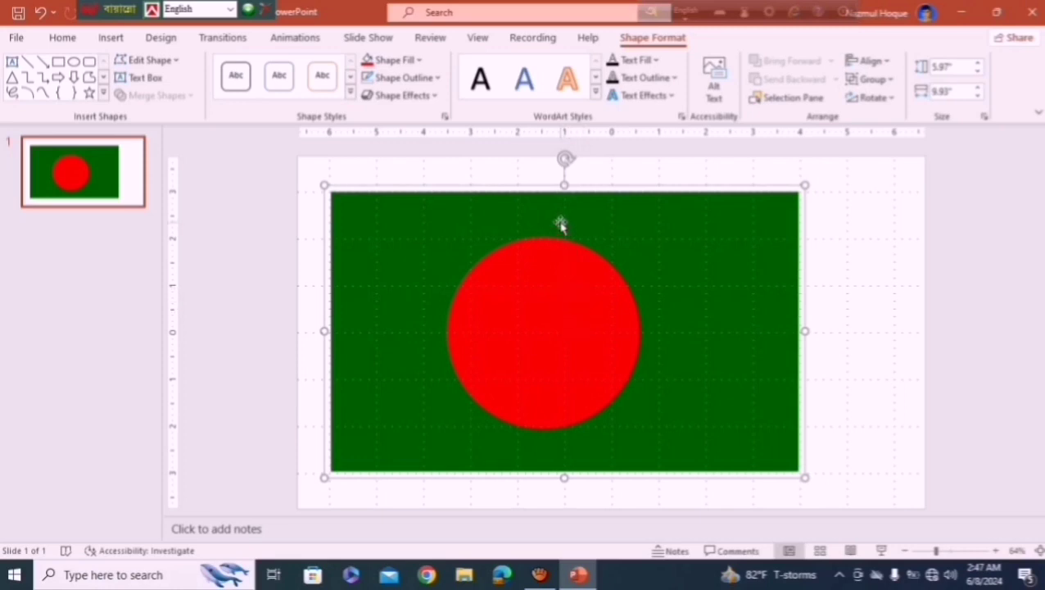
{"action": "mouse_move", "coordinate": [563, 223]}
{"action": "left_mouse_down"}
{"action": "mouse_move", "coordinate": [602, 220]}
{"action": "mouse_move", "coordinate": [617, 365]}
{"action": "left_mouse_up"}
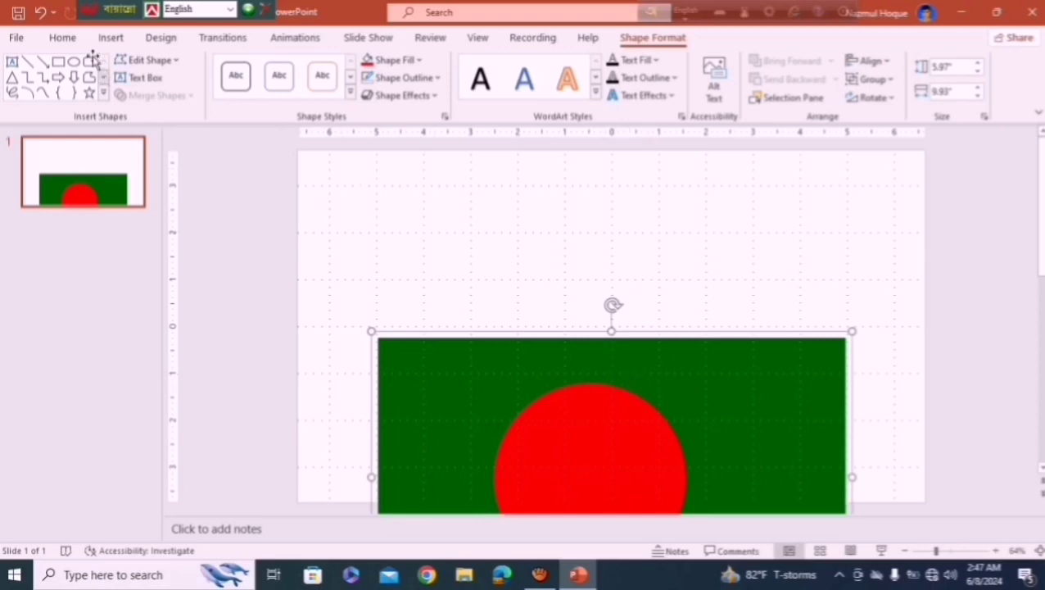
- Start a freeform wave across the slide's top with alternating crests and troughs
{"action": "left_click", "coordinate": [110, 39]}
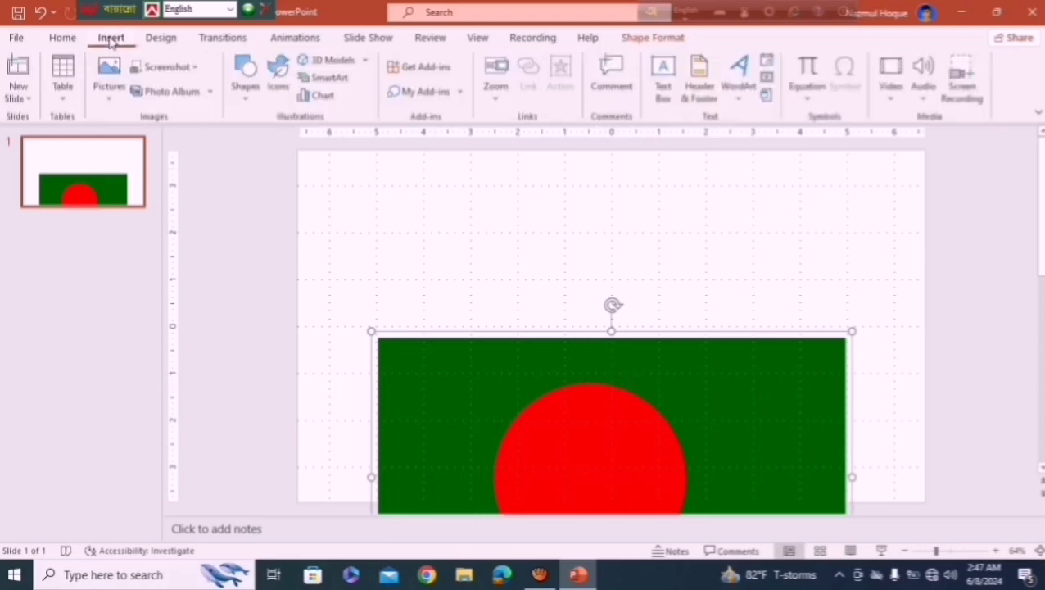
{"action": "left_click", "coordinate": [243, 102]}
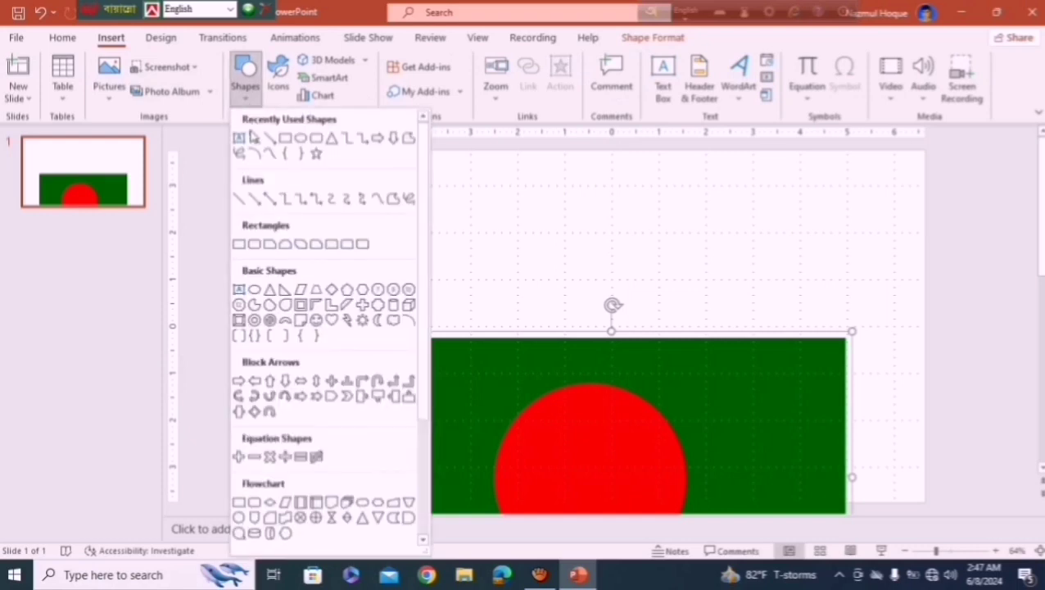
{"action": "left_click", "coordinate": [377, 201]}
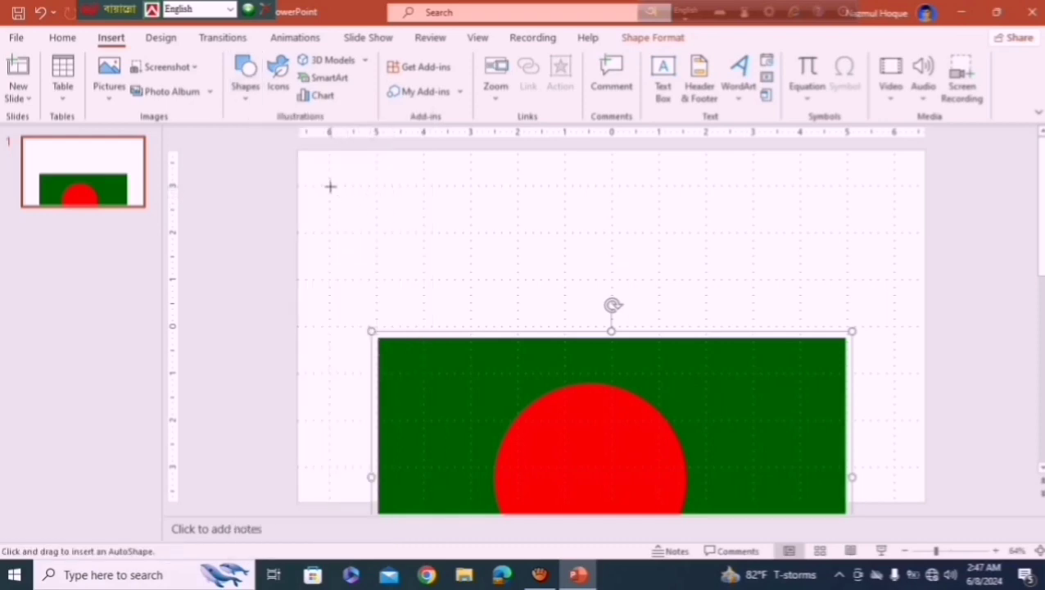
{"action": "left_click", "coordinate": [329, 185]}
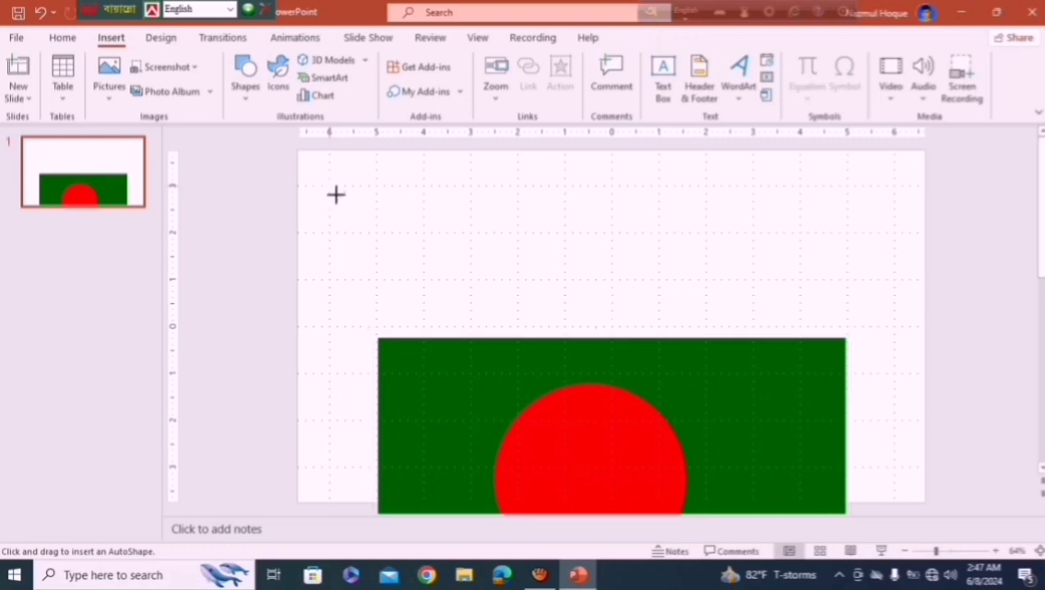
{"action": "left_click", "coordinate": [424, 231]}
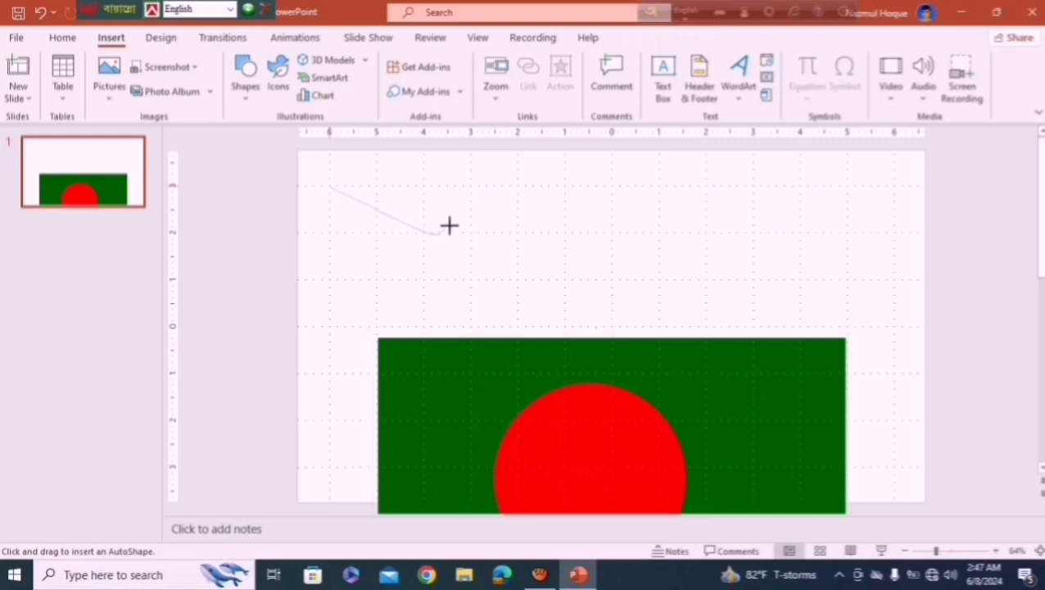
{"action": "left_click", "coordinate": [518, 186]}
{"action": "left_click", "coordinate": [612, 231]}
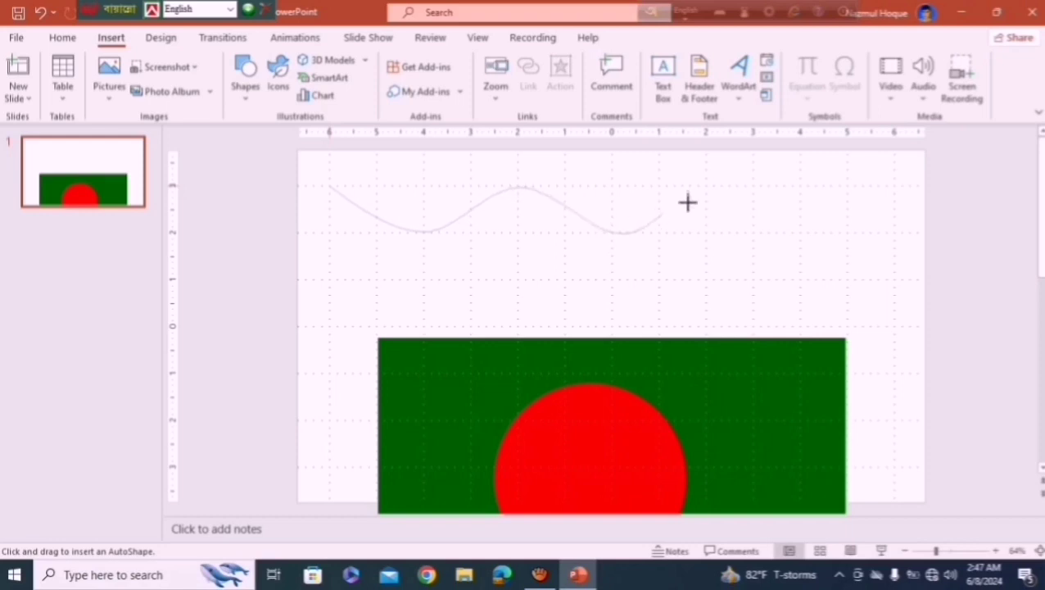
- Finish the wave at the right, then close it through both top corners into a filled shape
{"action": "left_click", "coordinate": [708, 187]}
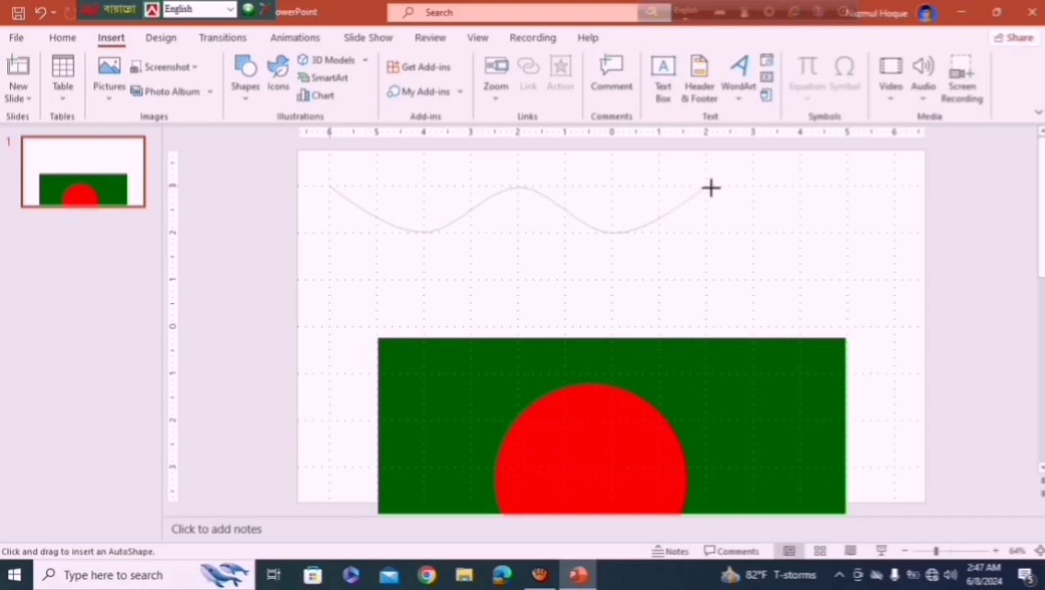
{"action": "left_click", "coordinate": [797, 232]}
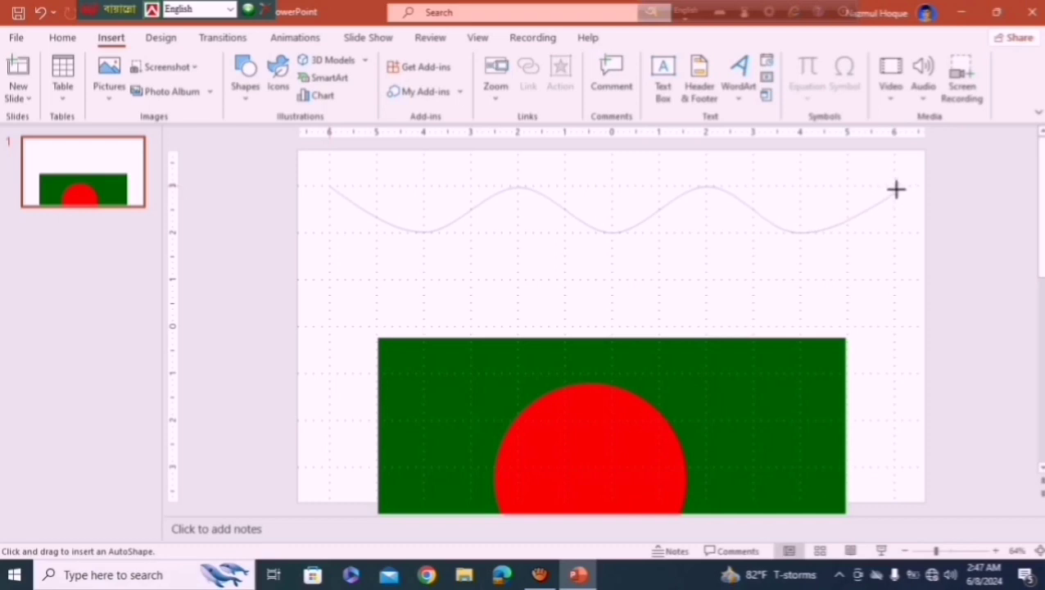
{"action": "left_click", "coordinate": [894, 186]}
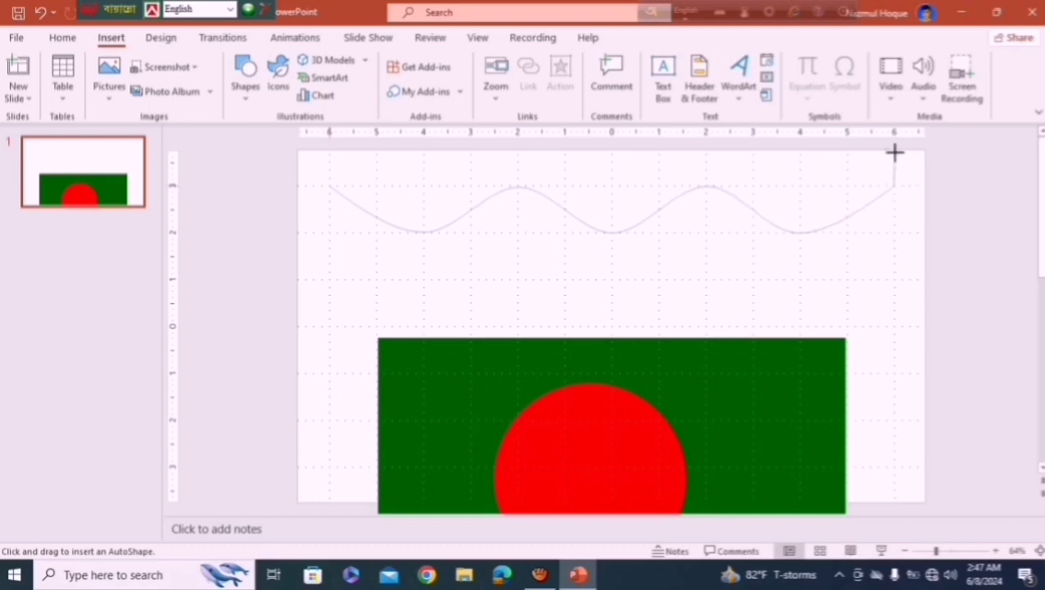
{"action": "left_click", "coordinate": [894, 151]}
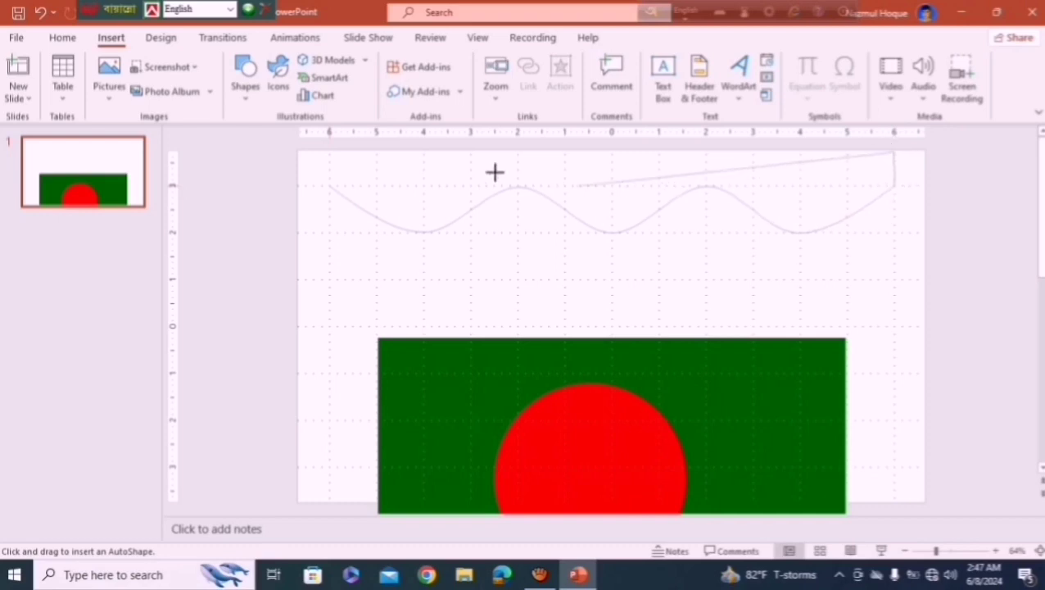
{"action": "left_click", "coordinate": [327, 150]}
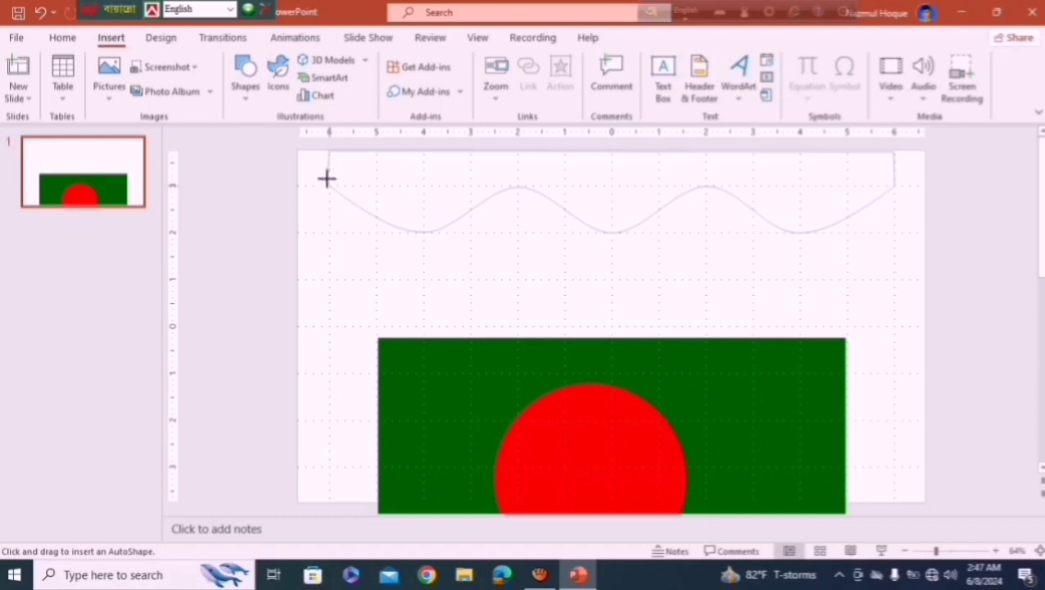
{"action": "left_click", "coordinate": [327, 183]}
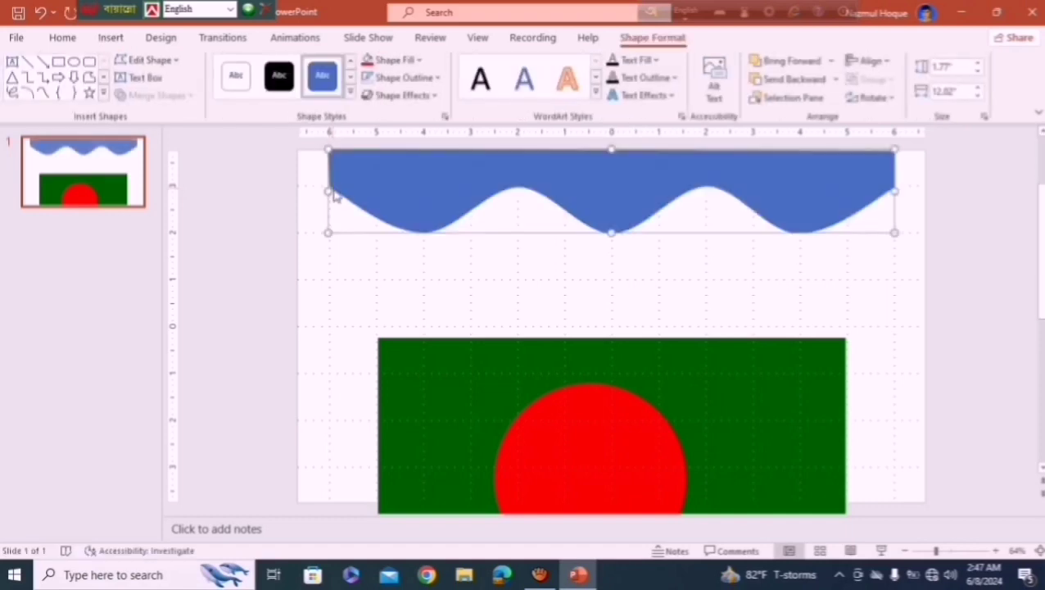
- Flatten the wave into a 0.74" band and widen it to the slide's left edge
{"action": "left_click_drag", "start_coordinate": [613, 151], "coordinate": [614, 198]}
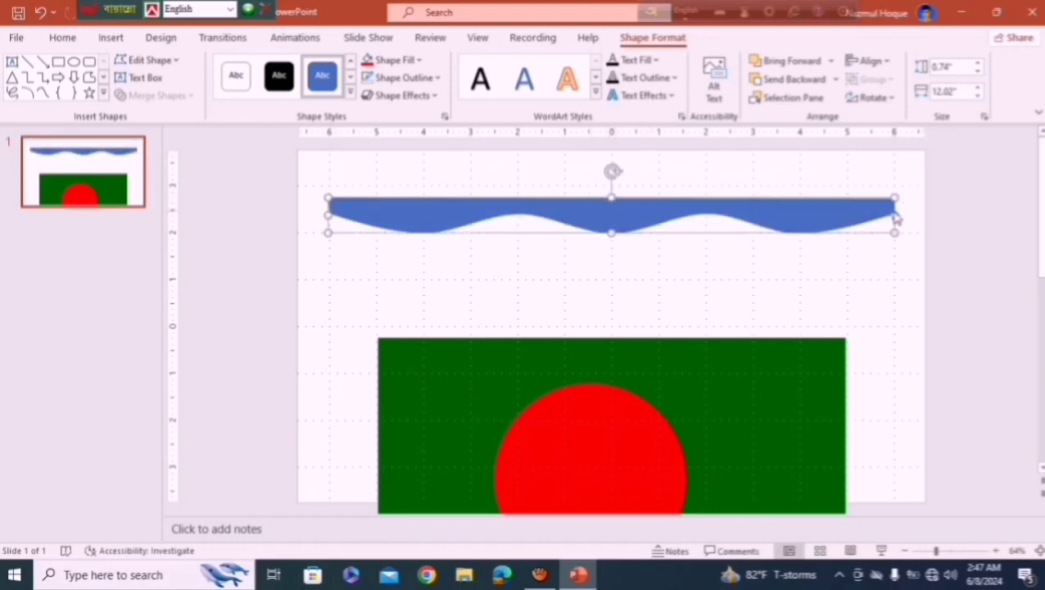
{"action": "left_click_drag", "start_coordinate": [909, 214], "coordinate": [927, 214]}
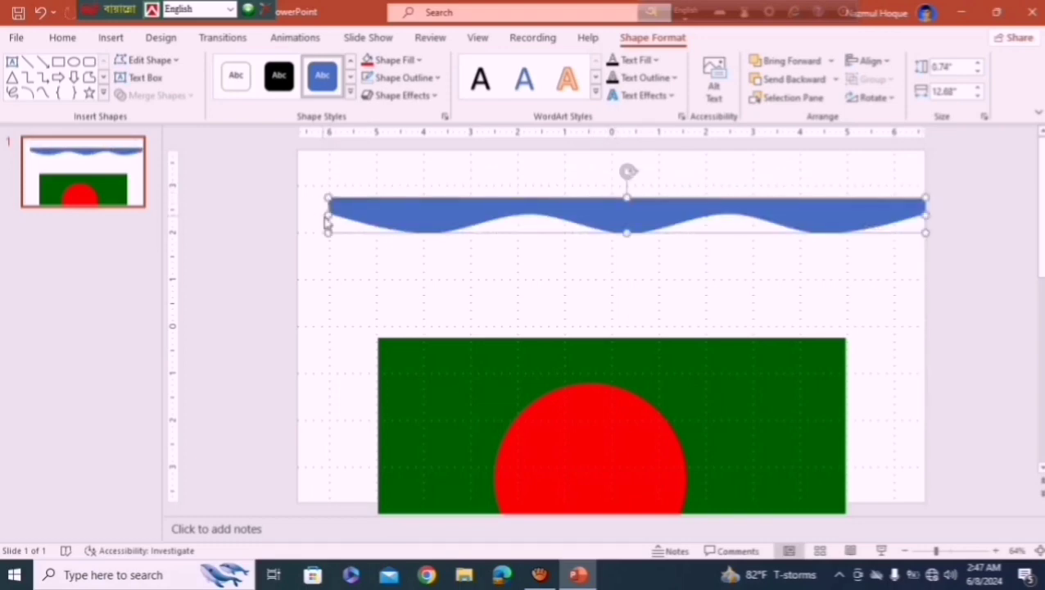
{"action": "left_click_drag", "start_coordinate": [328, 214], "coordinate": [298, 215]}
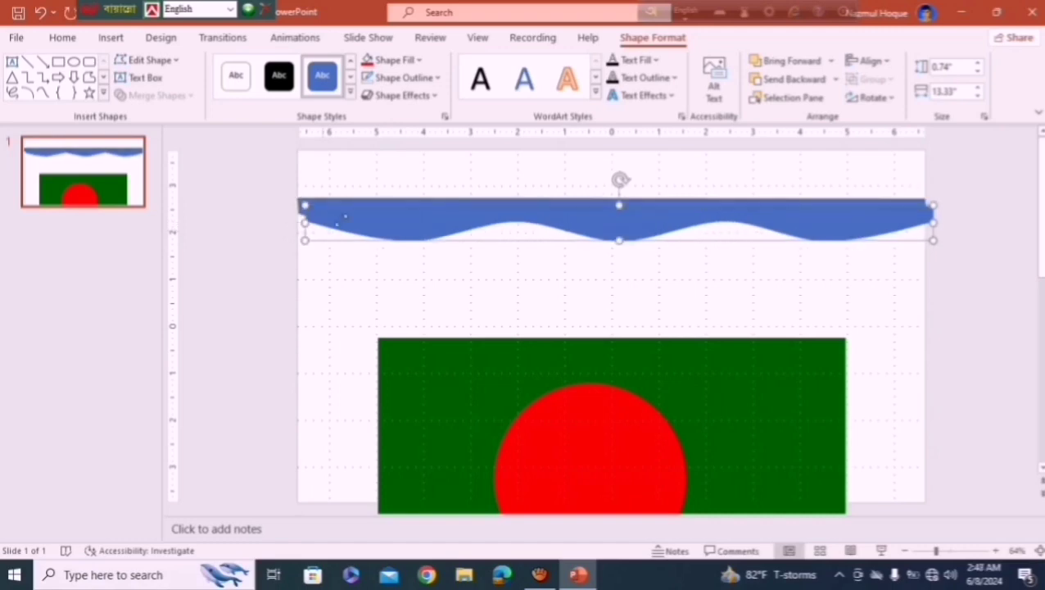
- Duplicate the wave, butt the copy end to end past the right edge, and select both waves
{"action": "left_click_drag", "start_coordinate": [386, 215], "coordinate": [710, 212]}
{"action": "scroll", "coordinate": [709, 212], "scroll_direction": "down", "scroll_amount": 1, "text": "ctrl"}
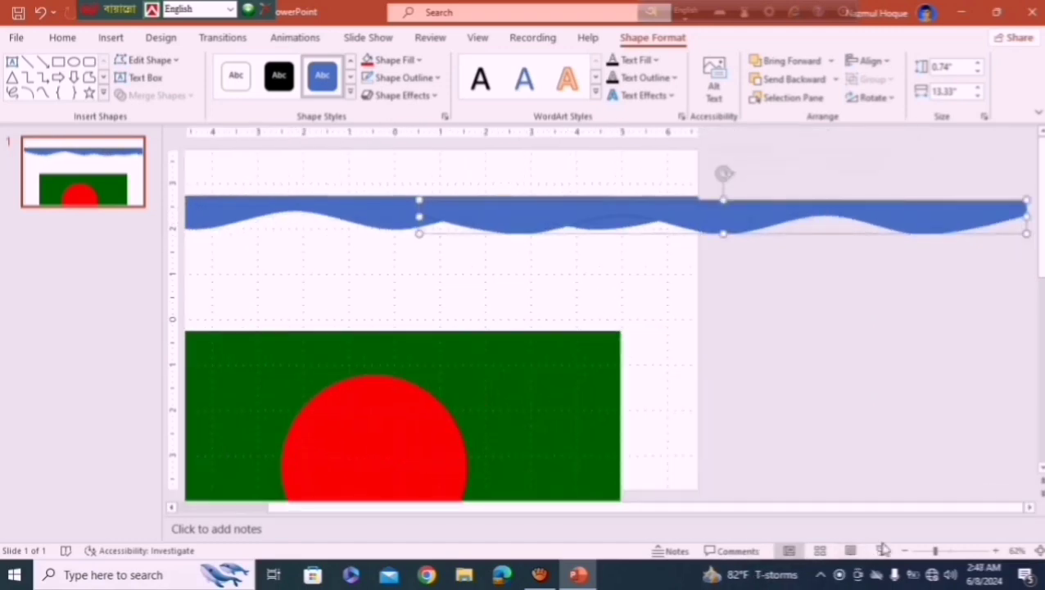
{"action": "left_click", "coordinate": [904, 550]}
{"action": "left_click", "coordinate": [903, 550]}
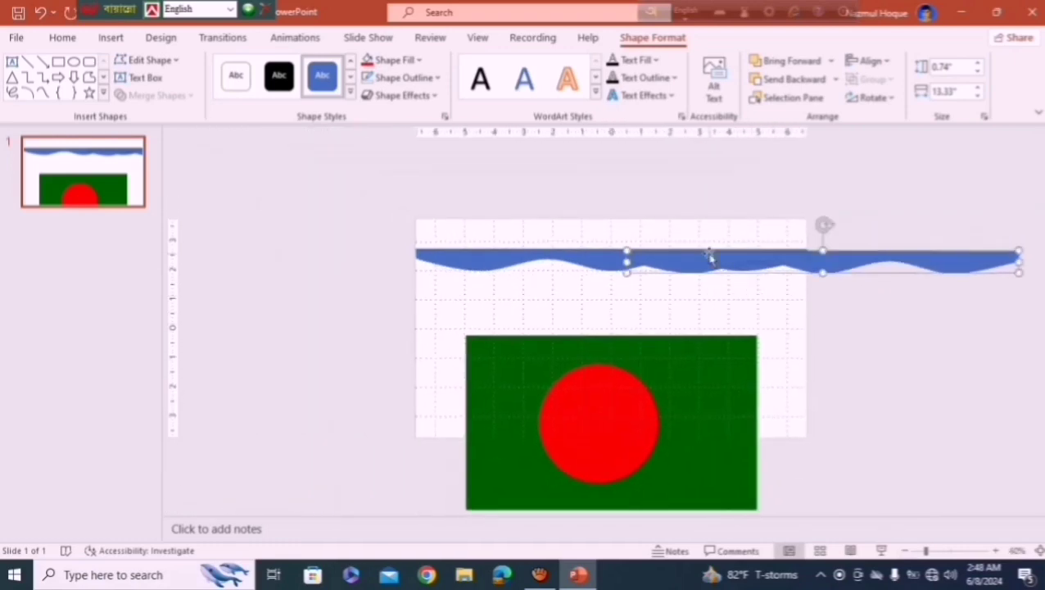
{"action": "left_click_drag", "start_coordinate": [709, 257], "coordinate": [887, 251]}
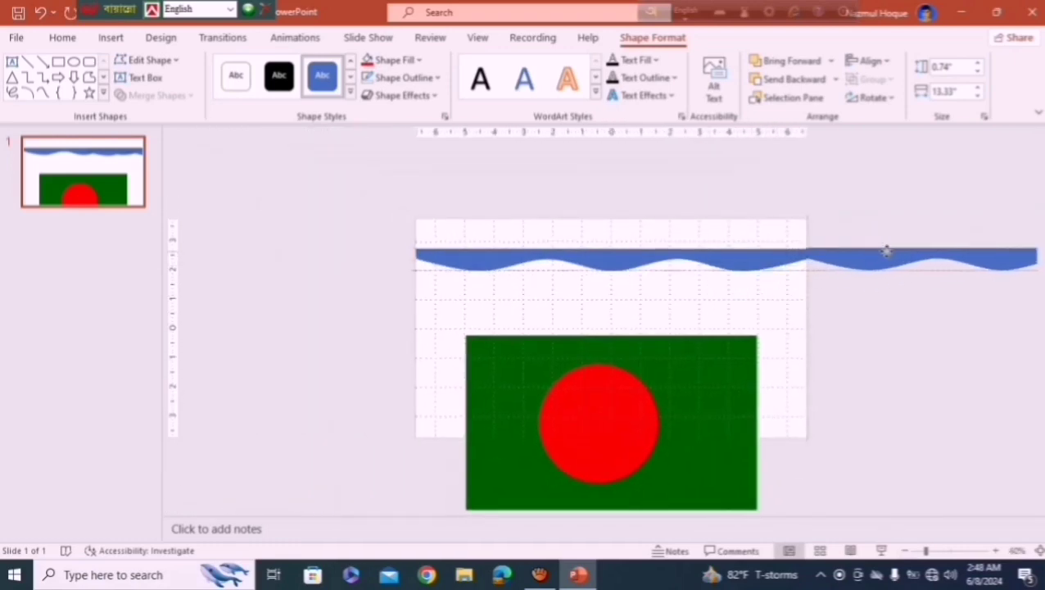
{"action": "left_click_drag", "start_coordinate": [885, 254], "coordinate": [835, 271]}
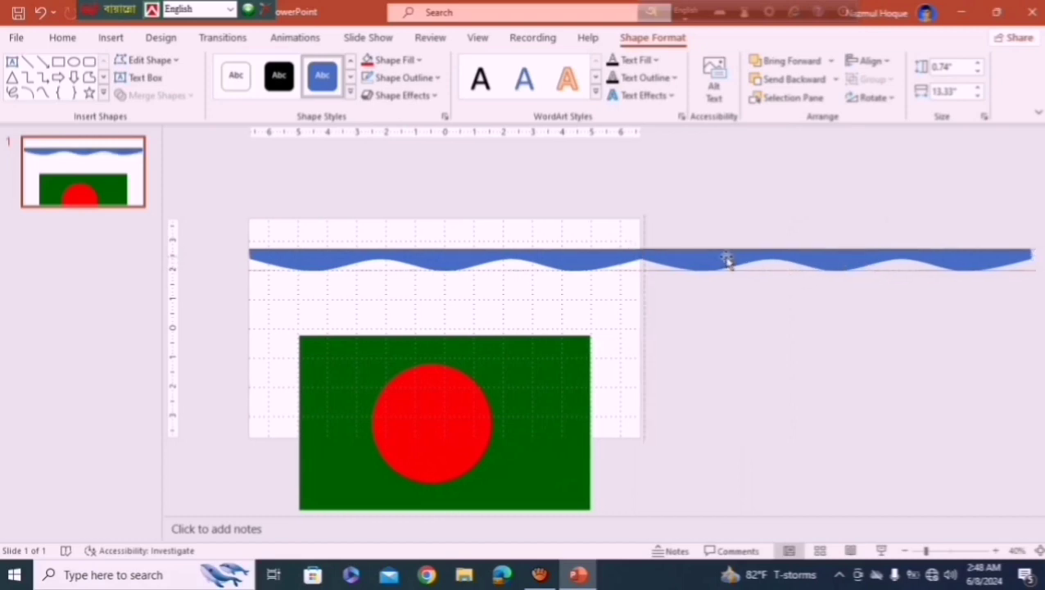
{"action": "left_click_drag", "start_coordinate": [732, 259], "coordinate": [606, 255]}
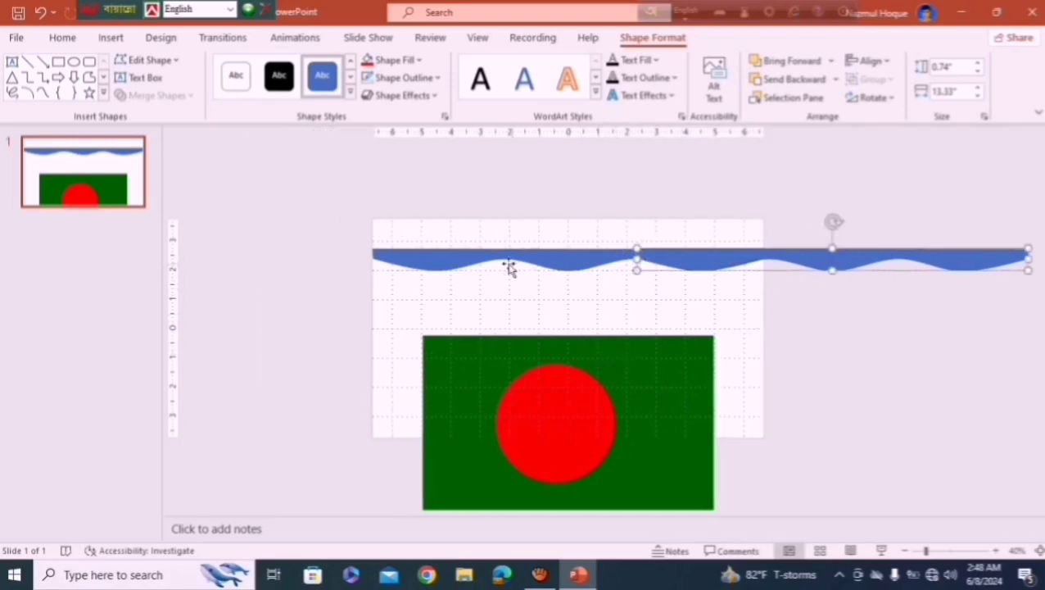
{"action": "left_click", "coordinate": [533, 257], "text": "shift"}
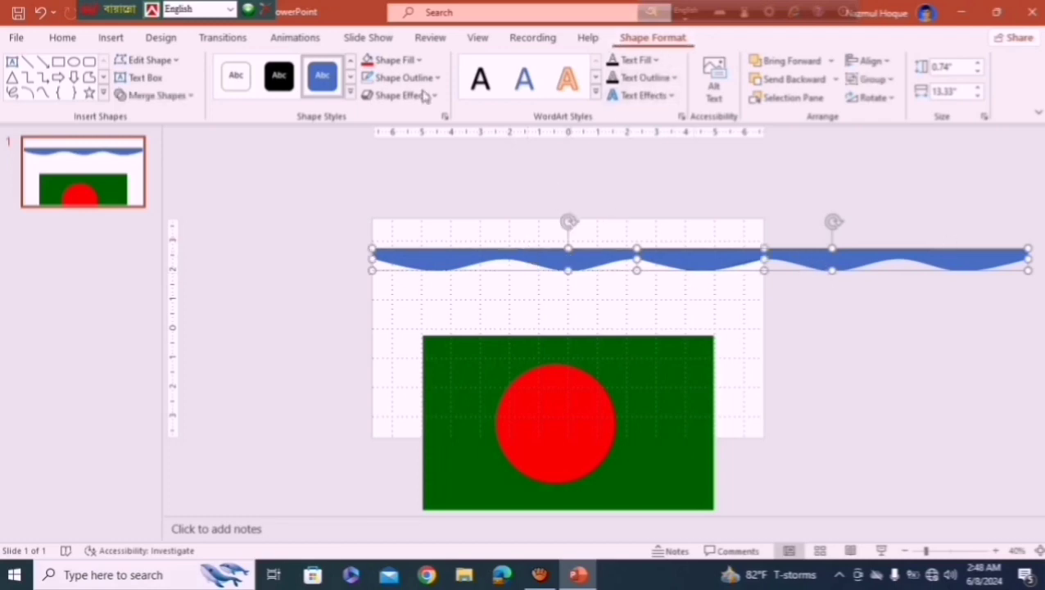
- Union the two wave pieces into one band and widen it to about 22.84 inches
{"action": "left_click", "coordinate": [186, 96]}
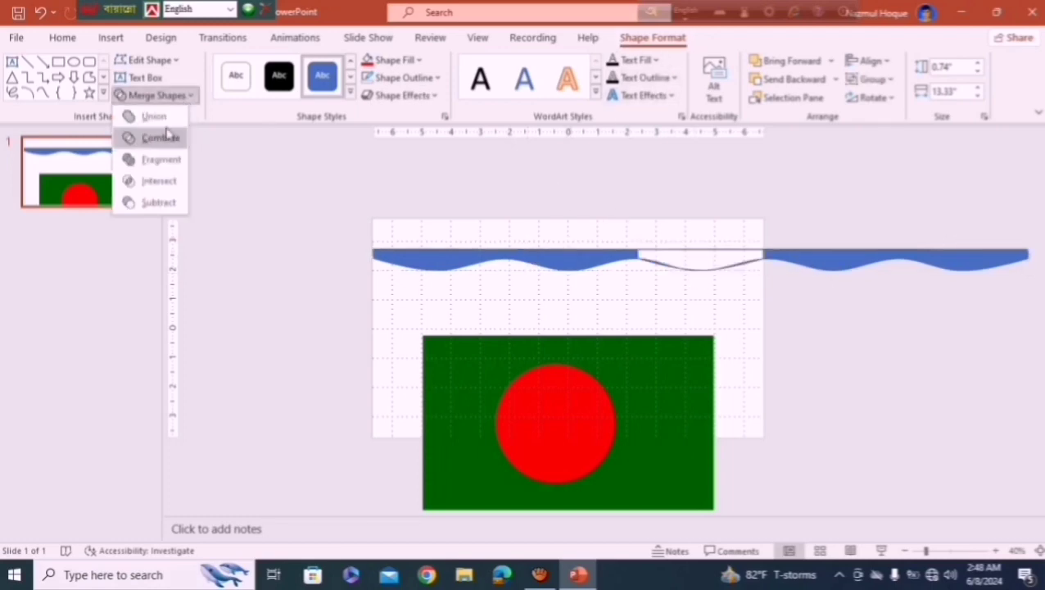
{"action": "left_click", "coordinate": [152, 116]}
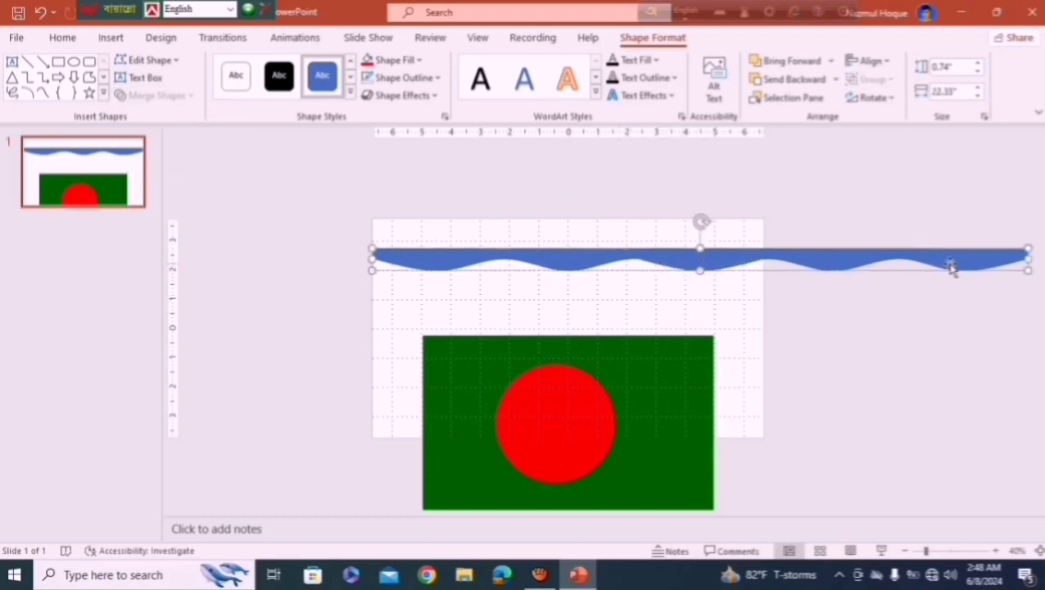
{"action": "left_click_drag", "start_coordinate": [1016, 261], "coordinate": [1037, 261]}
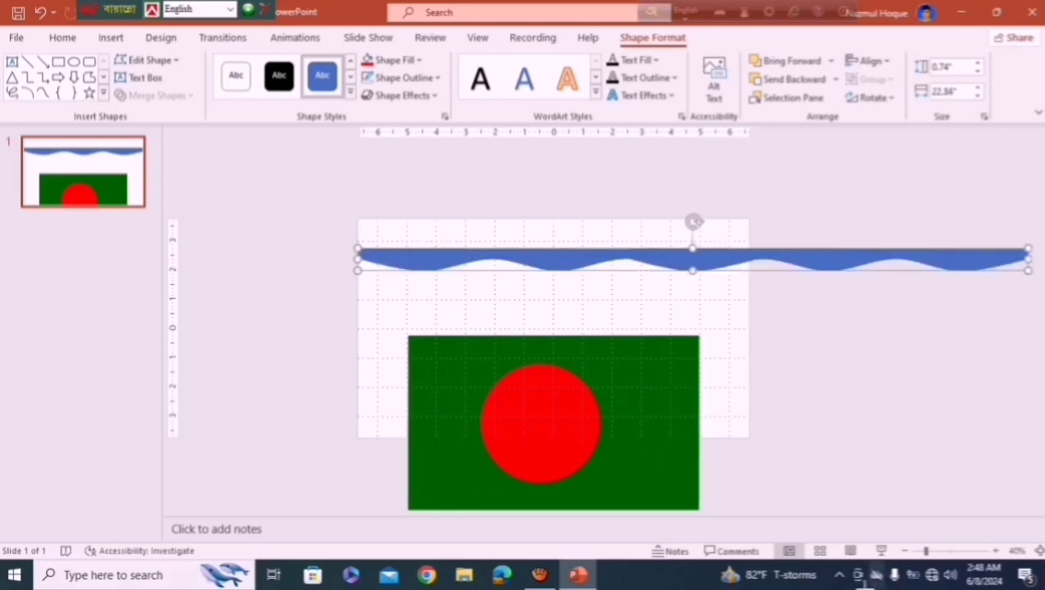
{"action": "left_click", "coordinate": [907, 550]}
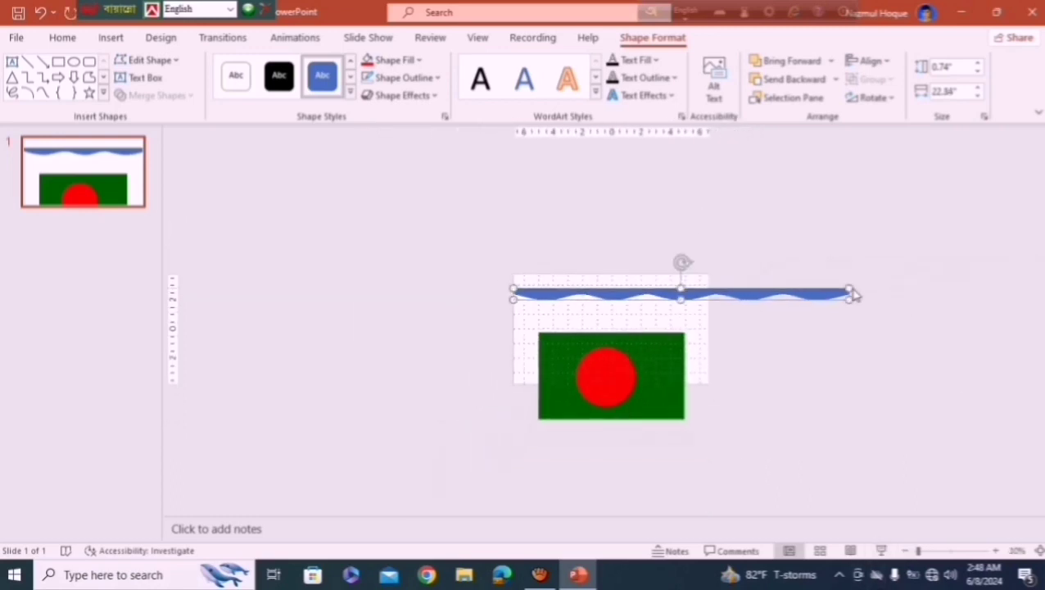
- Stretch the wave wider and tuck a vertically flipped copy just under it
{"action": "left_click_drag", "start_coordinate": [852, 305], "coordinate": [916, 296]}
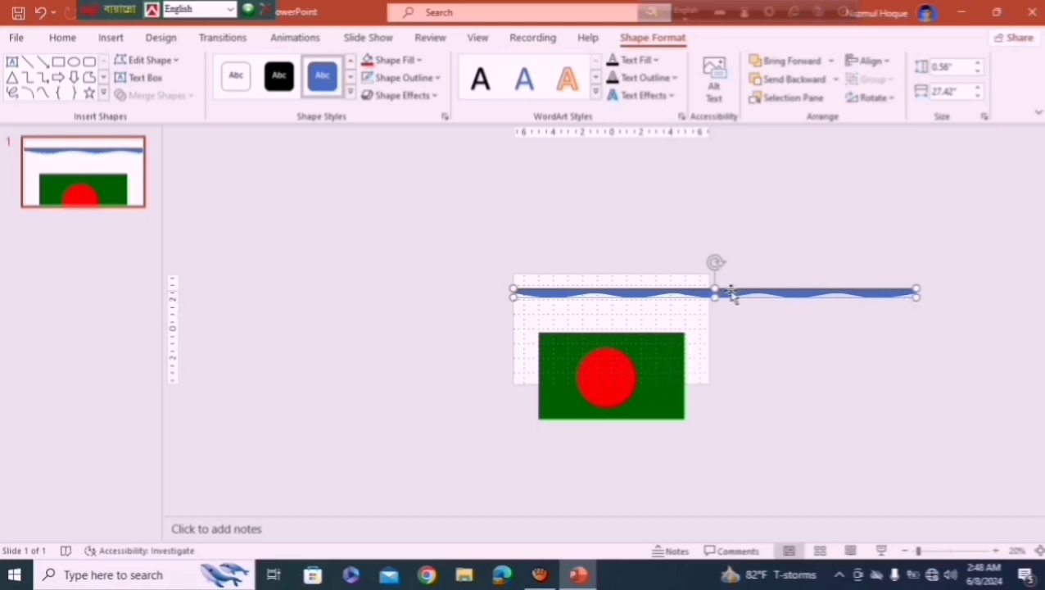
{"action": "mouse_move", "coordinate": [729, 292]}
{"action": "left_mouse_down"}
{"action": "mouse_move", "coordinate": [728, 326]}
{"action": "mouse_move", "coordinate": [726, 315]}
{"action": "left_mouse_up"}
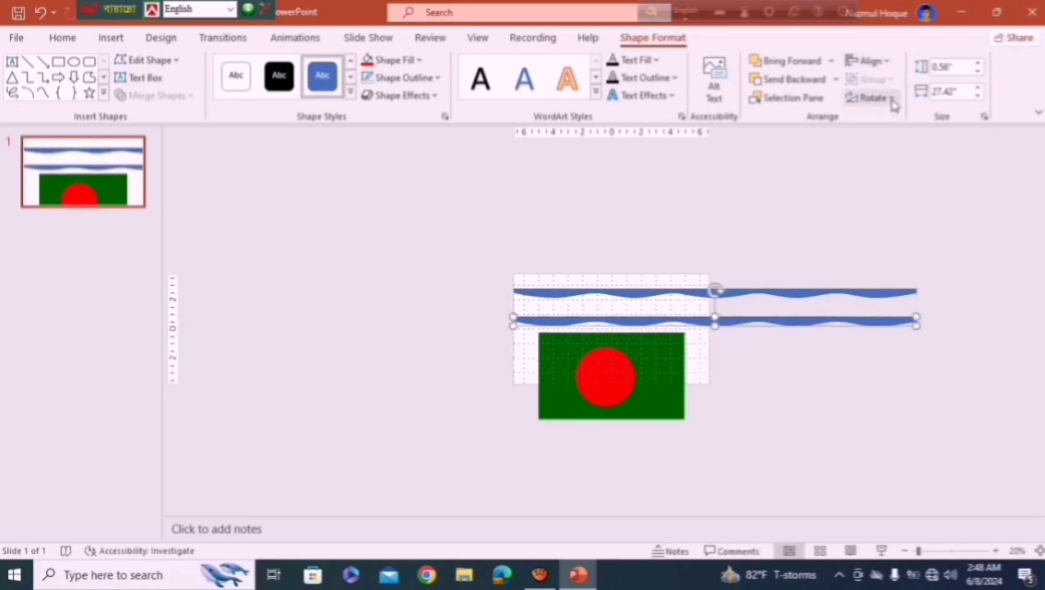
{"action": "left_click", "coordinate": [893, 99]}
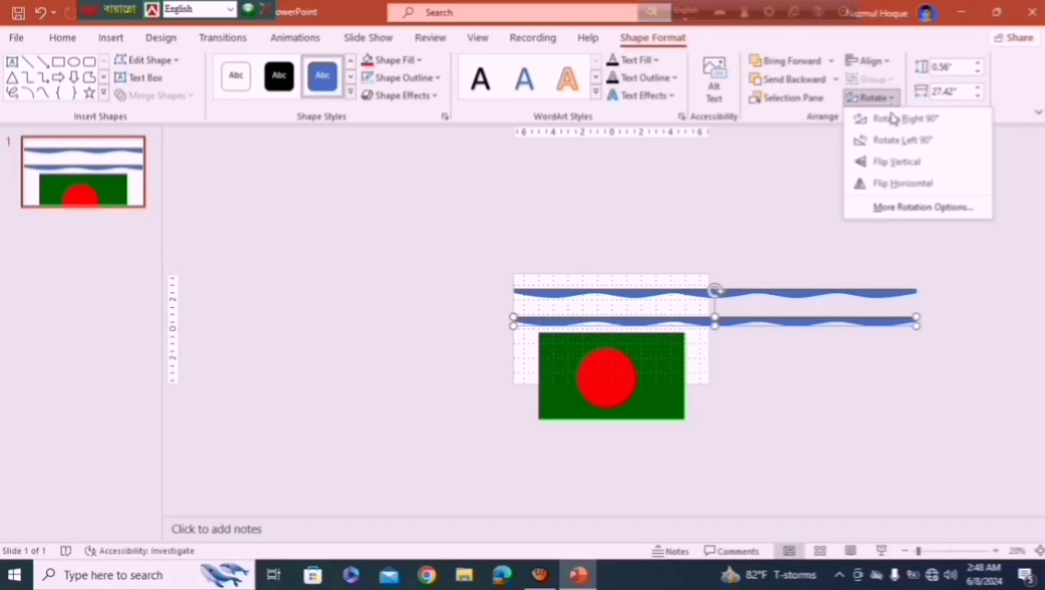
{"action": "left_click", "coordinate": [899, 163]}
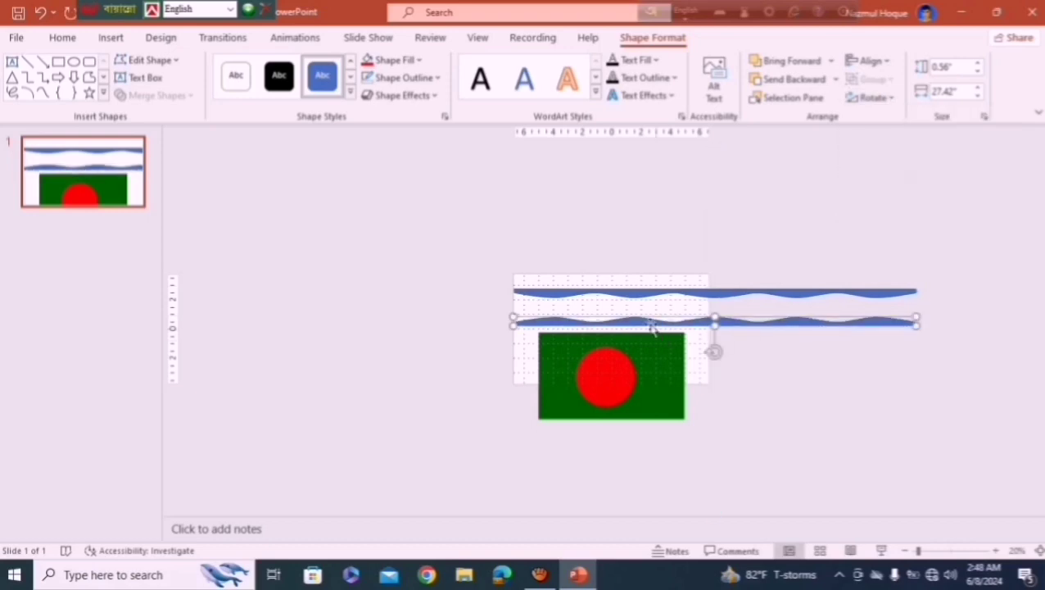
{"action": "left_click_drag", "start_coordinate": [650, 325], "coordinate": [695, 302]}
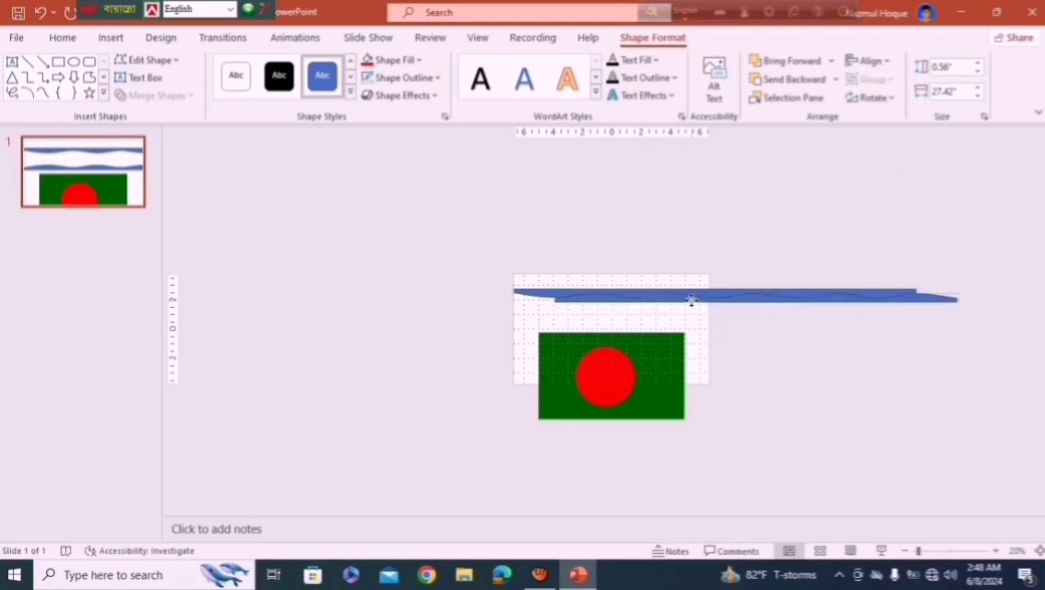
{"action": "left_click_drag", "start_coordinate": [695, 301], "coordinate": [693, 303]}
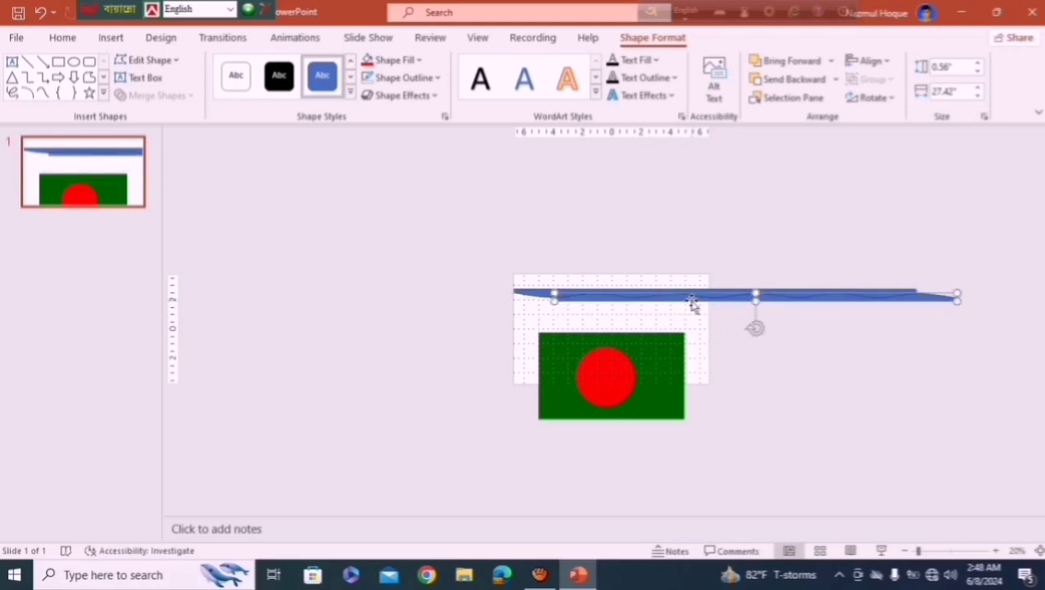
{"action": "left_click", "coordinate": [650, 346]}
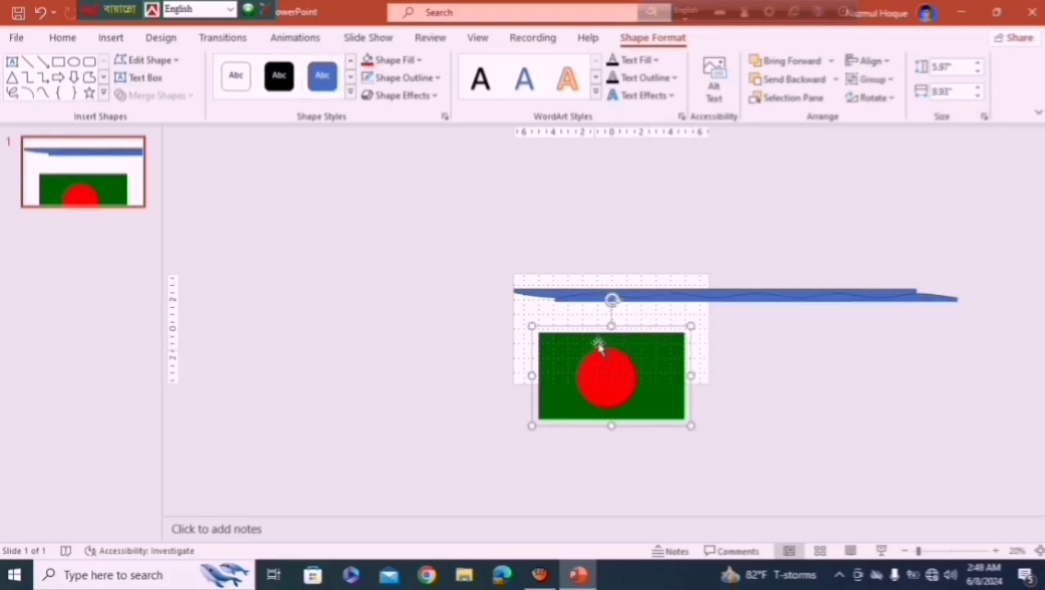
- Center the flag vertically on the slide
{"action": "left_click", "coordinate": [868, 61]}
{"action": "left_click", "coordinate": [886, 105]}
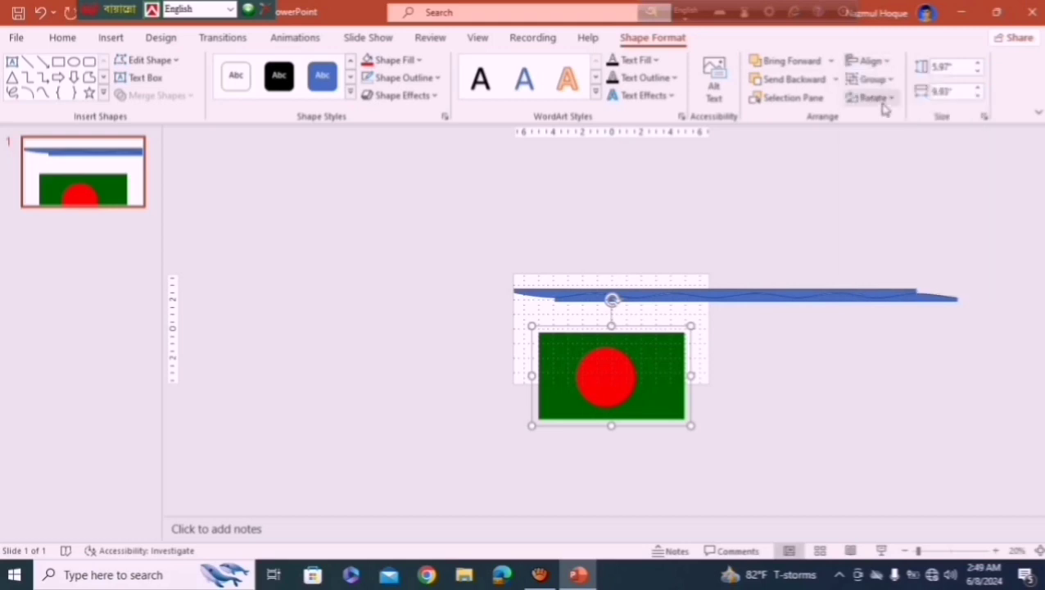
{"action": "left_click", "coordinate": [870, 61]}
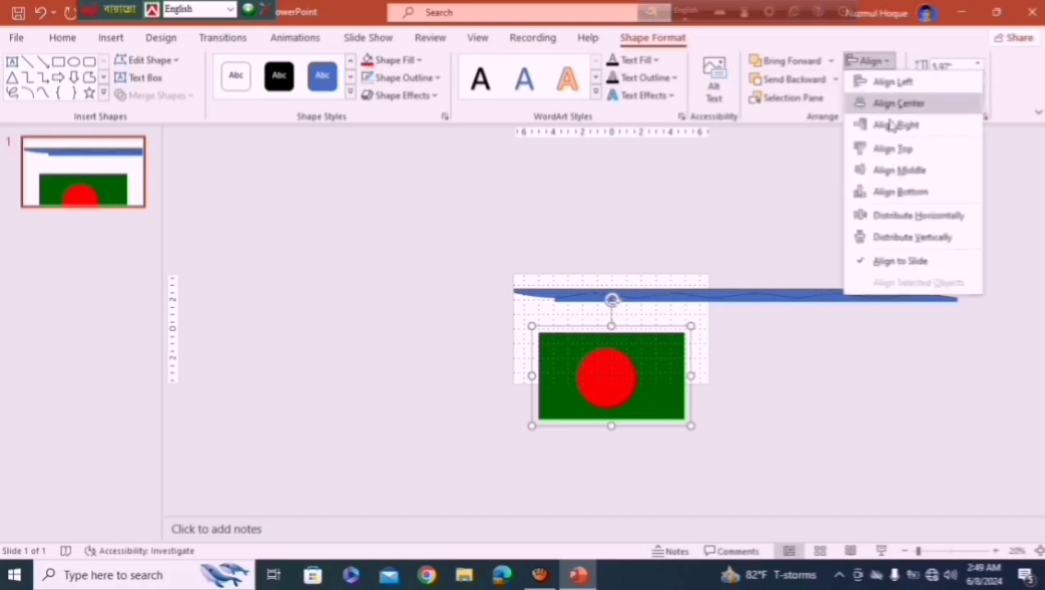
{"action": "left_click", "coordinate": [898, 170]}
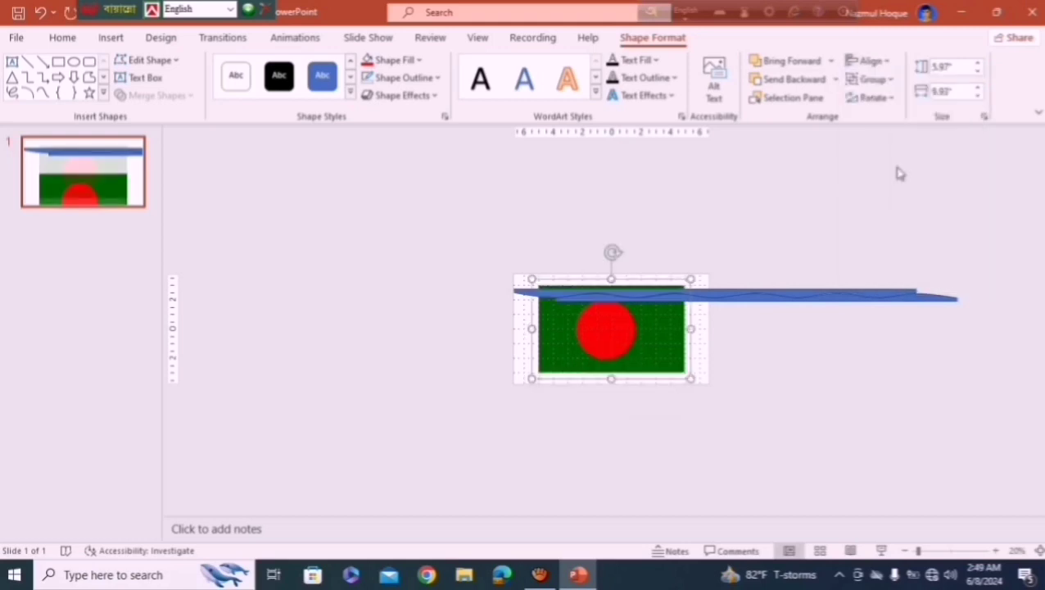
{"action": "left_click", "coordinate": [997, 550]}
{"action": "left_click", "coordinate": [996, 551]}
{"action": "left_click", "coordinate": [996, 550]}
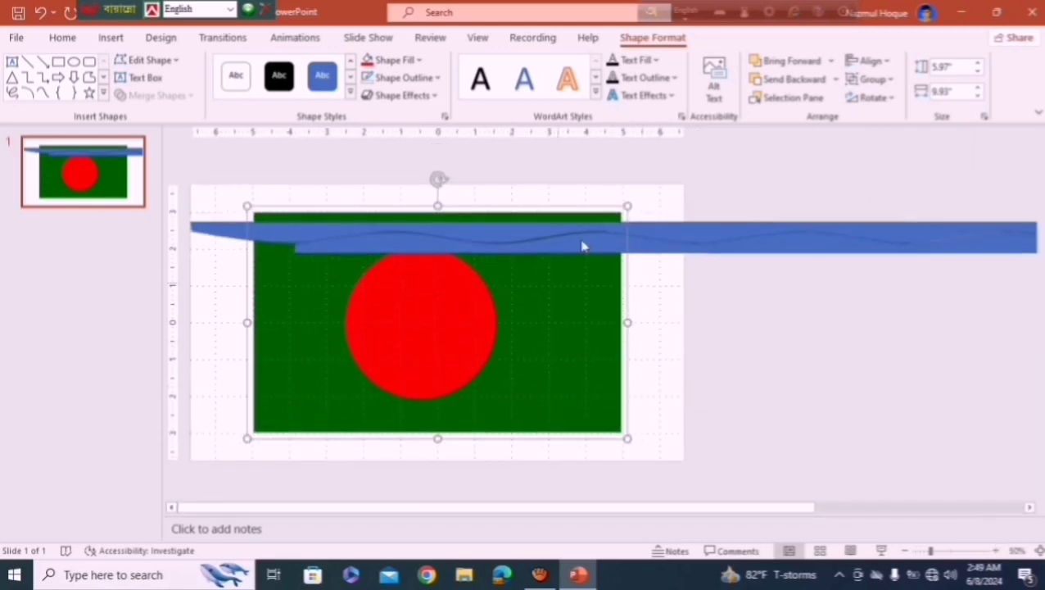
- Duplicate the blue wavy band and move the copy down to the flag's bottom edge
{"action": "left_click", "coordinate": [690, 250]}
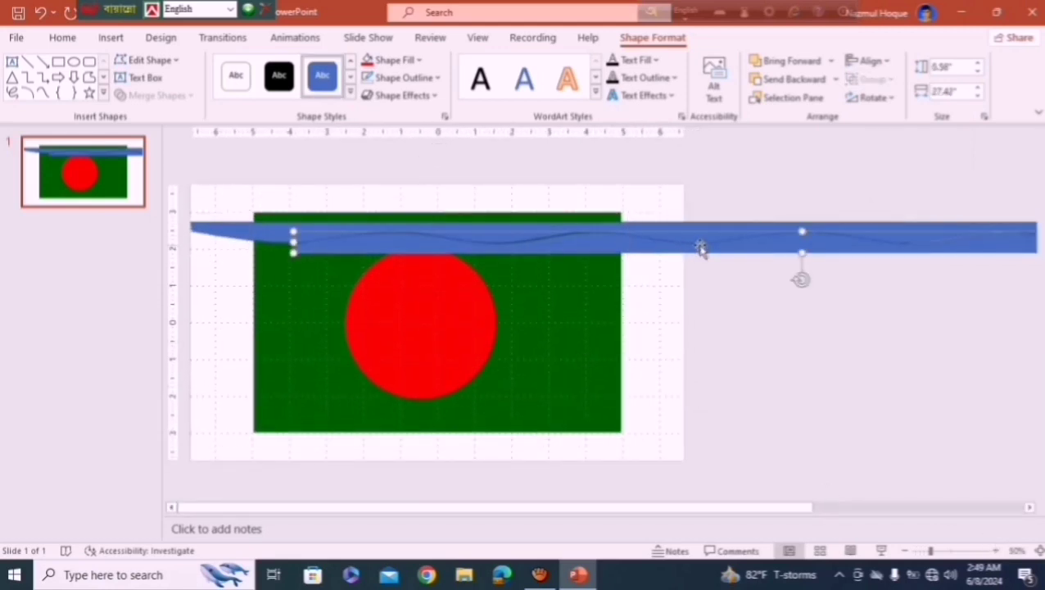
{"action": "key", "text": "ctrl+d"}
{"action": "key", "text": "Down"}
{"action": "key", "text": "Down"}
{"action": "key", "text": "Down"}
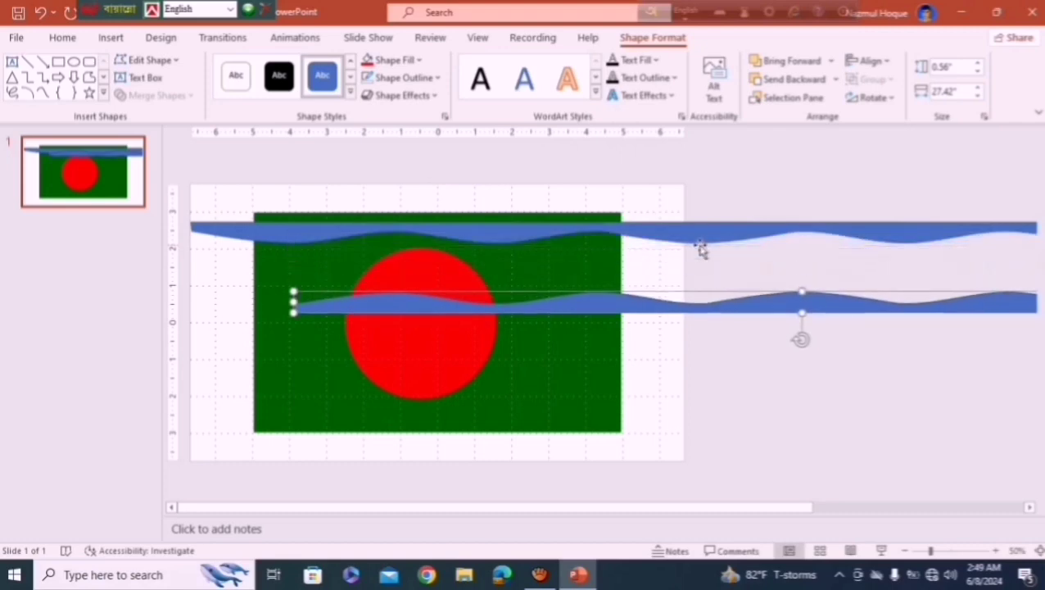
{"action": "key", "text": "Down"}
{"action": "key", "text": "Down"}
{"action": "key", "text": "Down"}
{"action": "key", "text": "Down"}
{"action": "key", "text": "Down"}
{"action": "key", "text": "Down"}
{"action": "key", "text": "Down"}
{"action": "key", "text": "Down"}
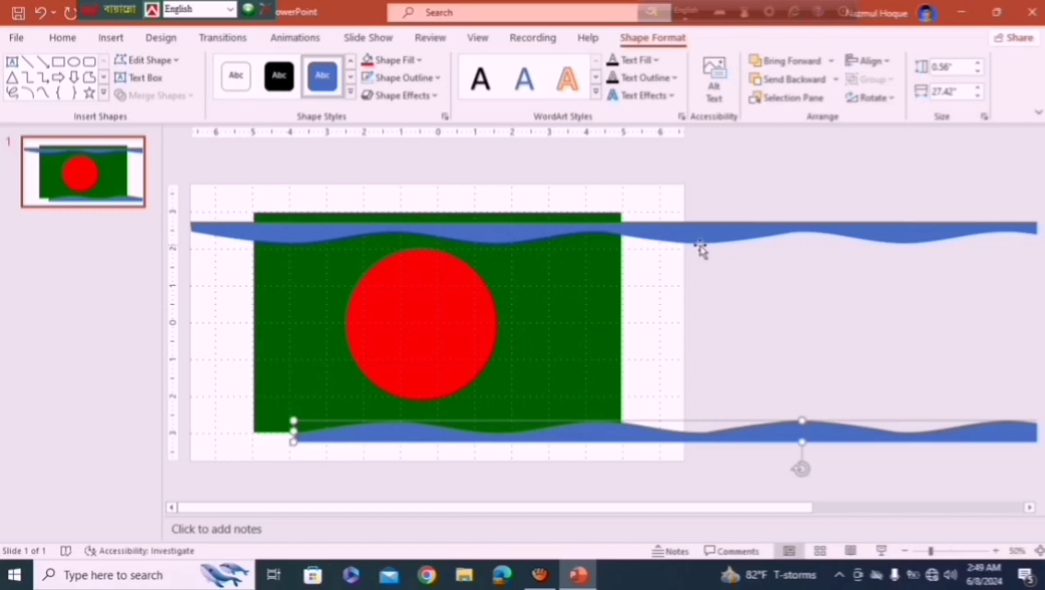
- Reposition the top blue wave, settling it slightly lower
{"action": "left_click_drag", "start_coordinate": [645, 227], "coordinate": [647, 207]}
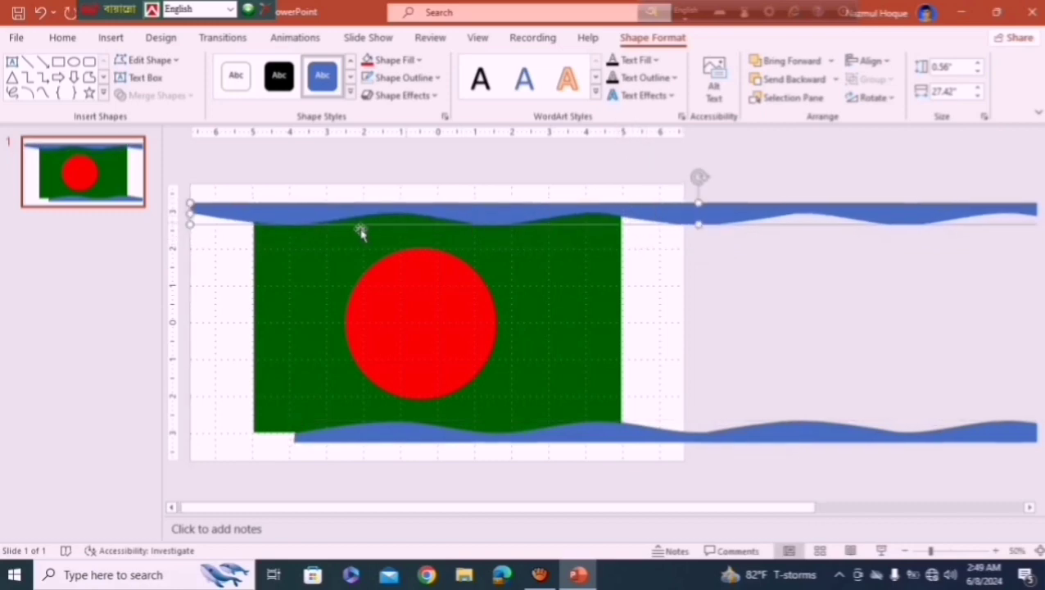
{"action": "key", "text": "Down"}
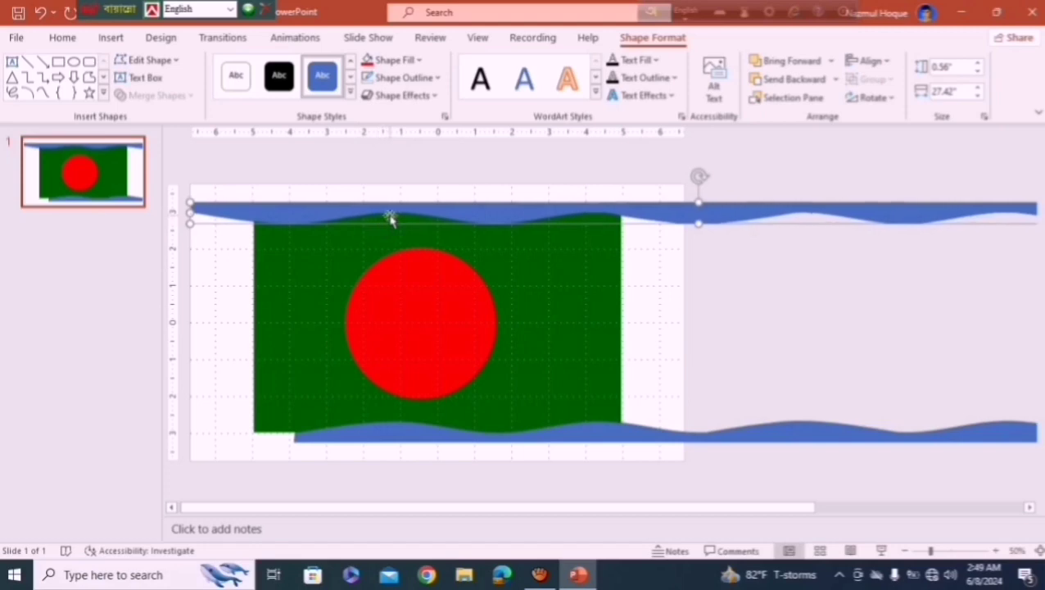
{"action": "key", "text": "Down"}
{"action": "left_click", "coordinate": [905, 401]}
- Group the top and bottom blue waves into a single group
{"action": "left_click", "coordinate": [721, 221]}
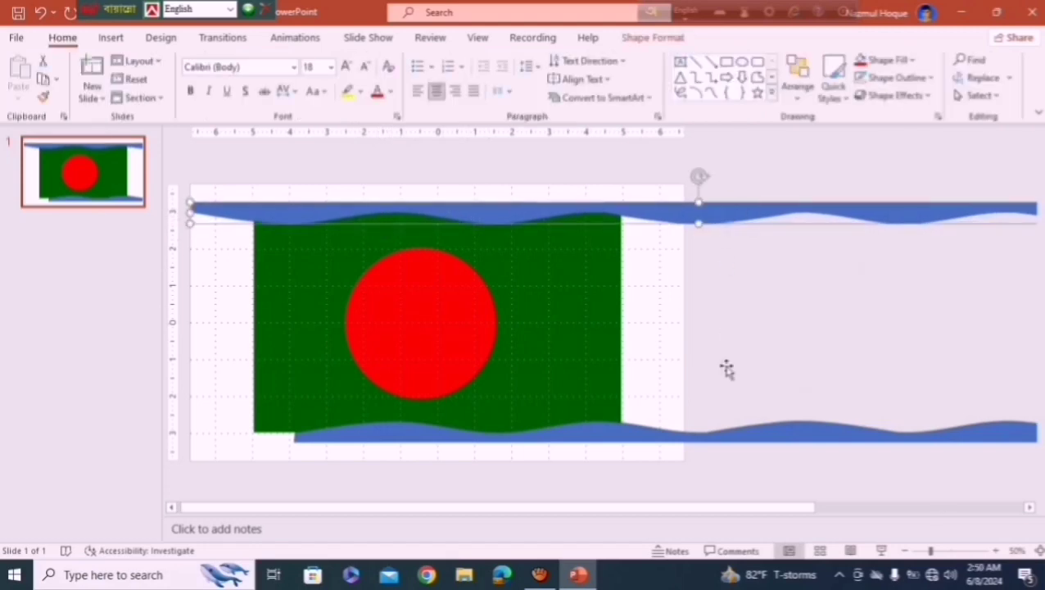
{"action": "left_click", "coordinate": [729, 441], "text": "shift"}
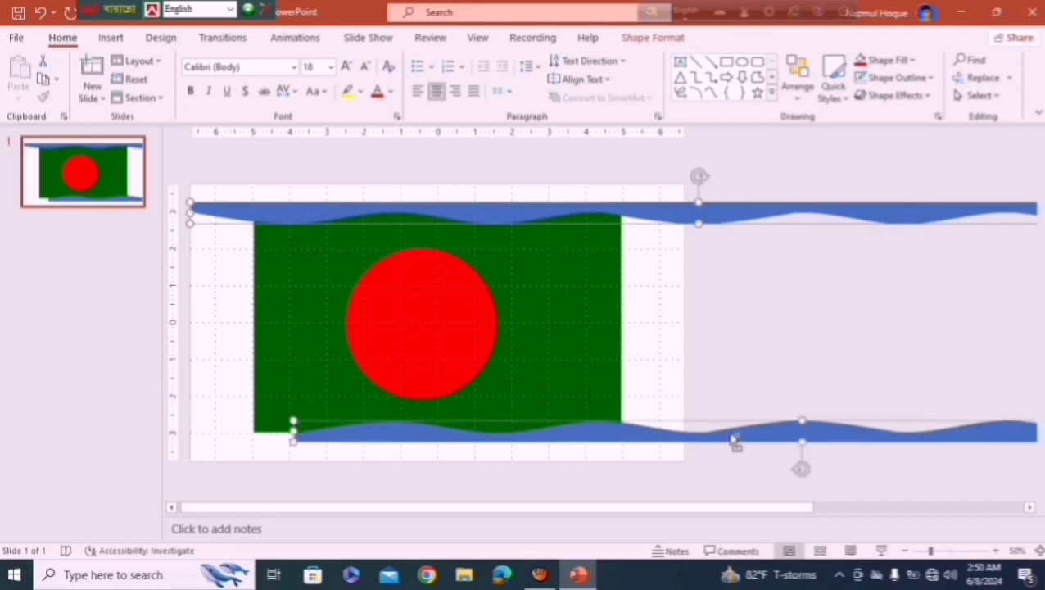
{"action": "key", "text": "ctrl+g"}
{"action": "left_click", "coordinate": [773, 419]}
{"action": "scroll", "coordinate": [772, 419], "scroll_direction": "right", "scroll_amount": 2}
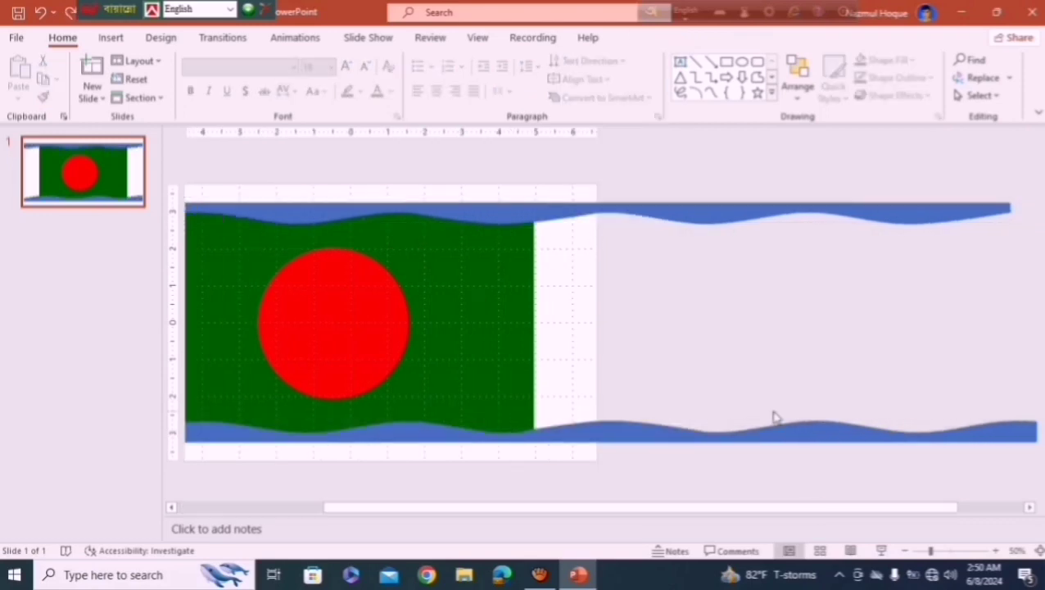
{"action": "left_click", "coordinate": [693, 432]}
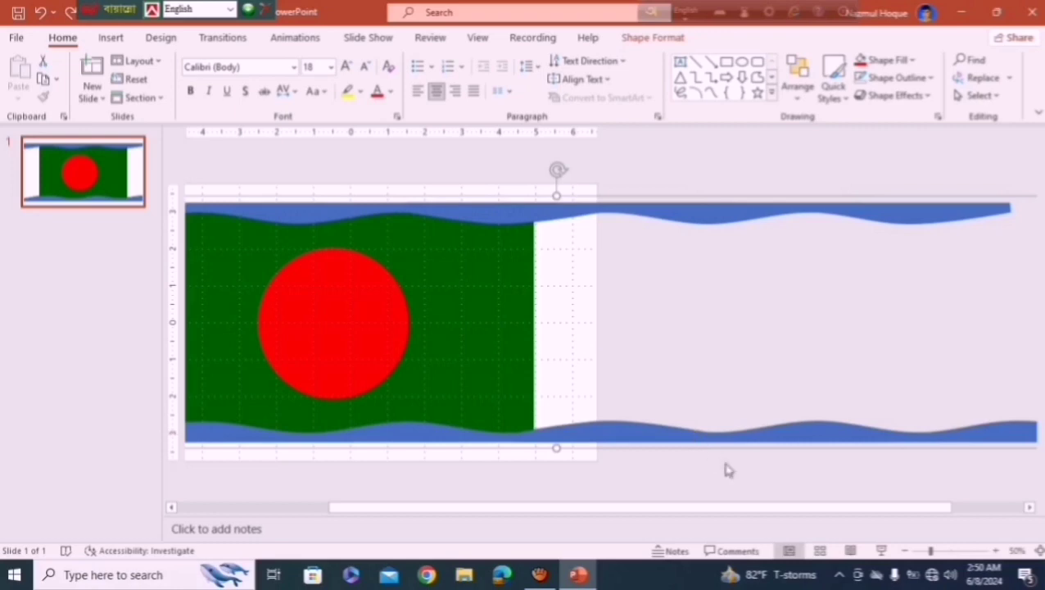
{"action": "scroll", "coordinate": [728, 470], "scroll_direction": "left", "scroll_amount": 1}
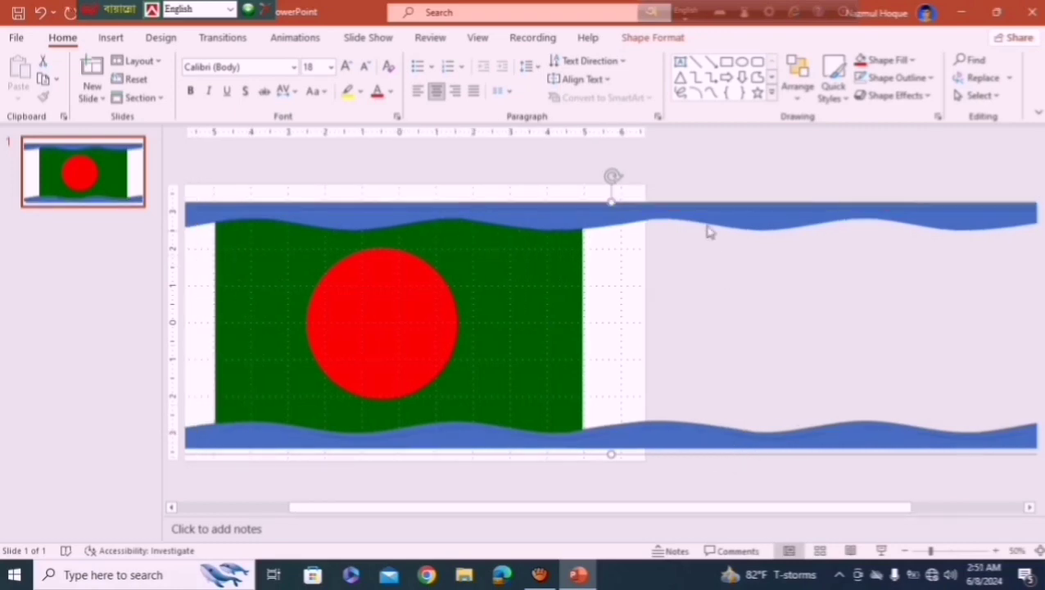
- Duplicate the wave group and rotate the copy 90° left so it runs vertically
{"action": "left_click_drag", "start_coordinate": [711, 226], "coordinate": [704, 254], "text": "ctrl"}
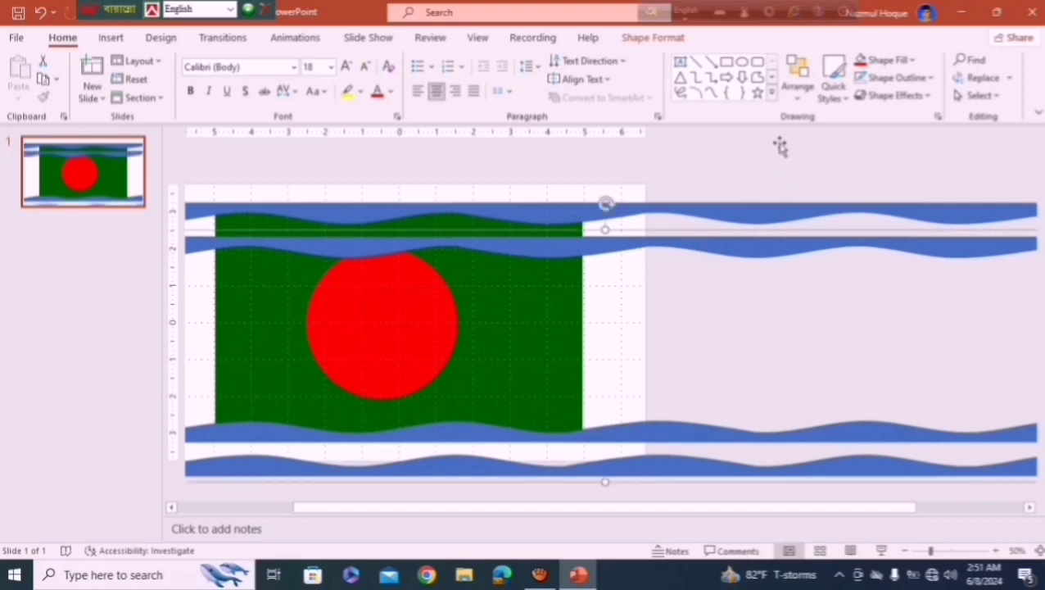
{"action": "left_click", "coordinate": [653, 37]}
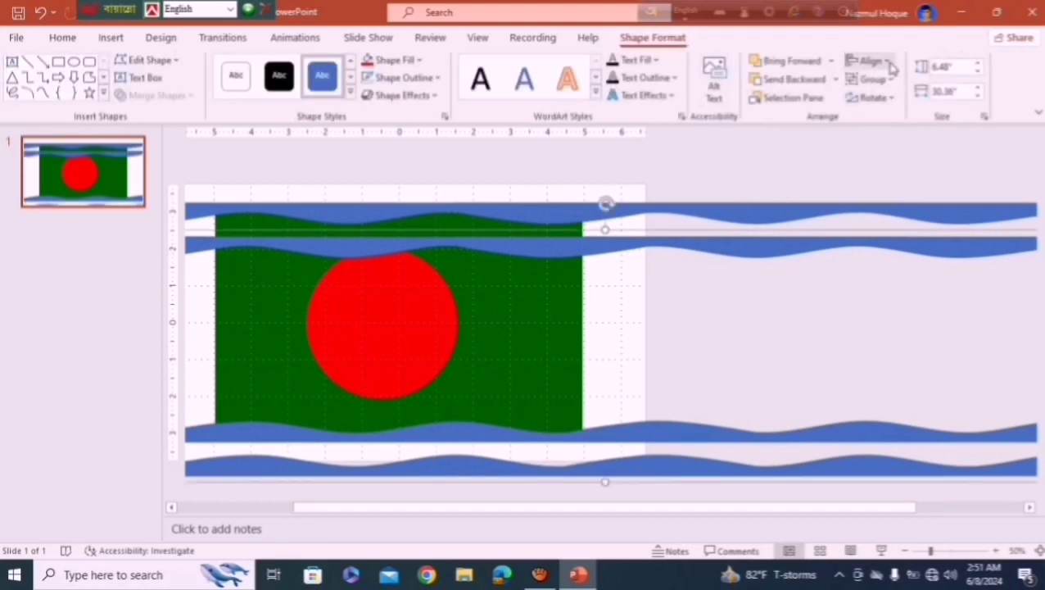
{"action": "left_click", "coordinate": [892, 98]}
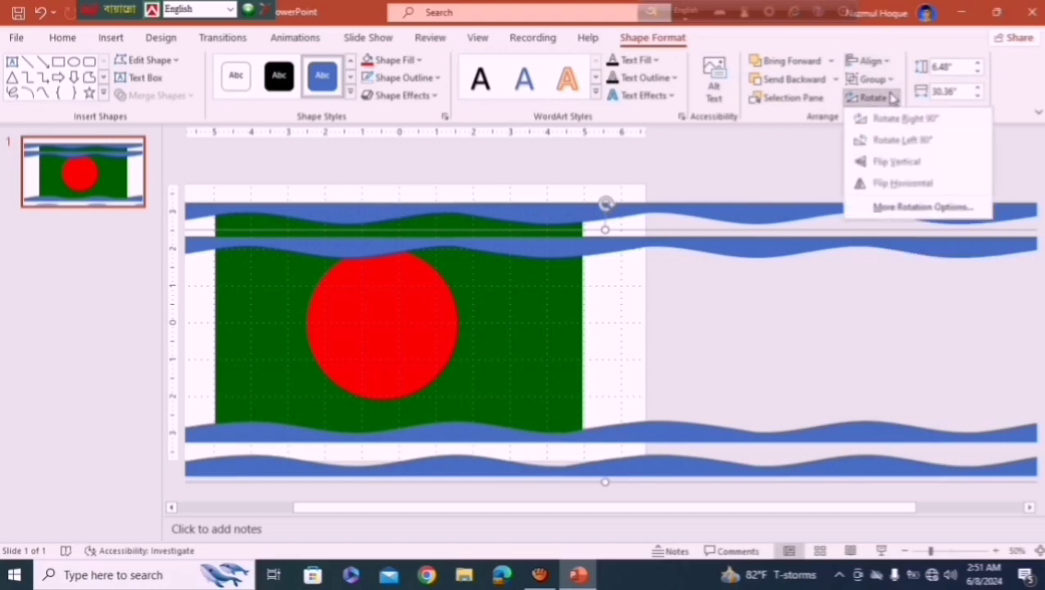
{"action": "left_click", "coordinate": [898, 141]}
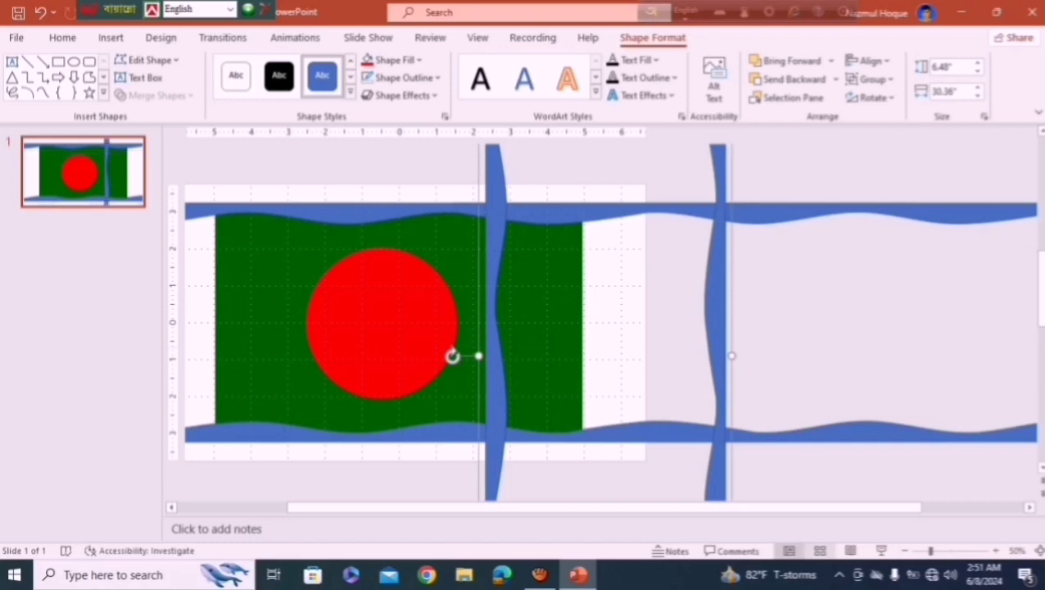
- Position the vertical blue waves along the flag's left and right edges
{"action": "left_click", "coordinate": [906, 551]}
{"action": "left_click", "coordinate": [905, 551]}
{"action": "left_click", "coordinate": [905, 551]}
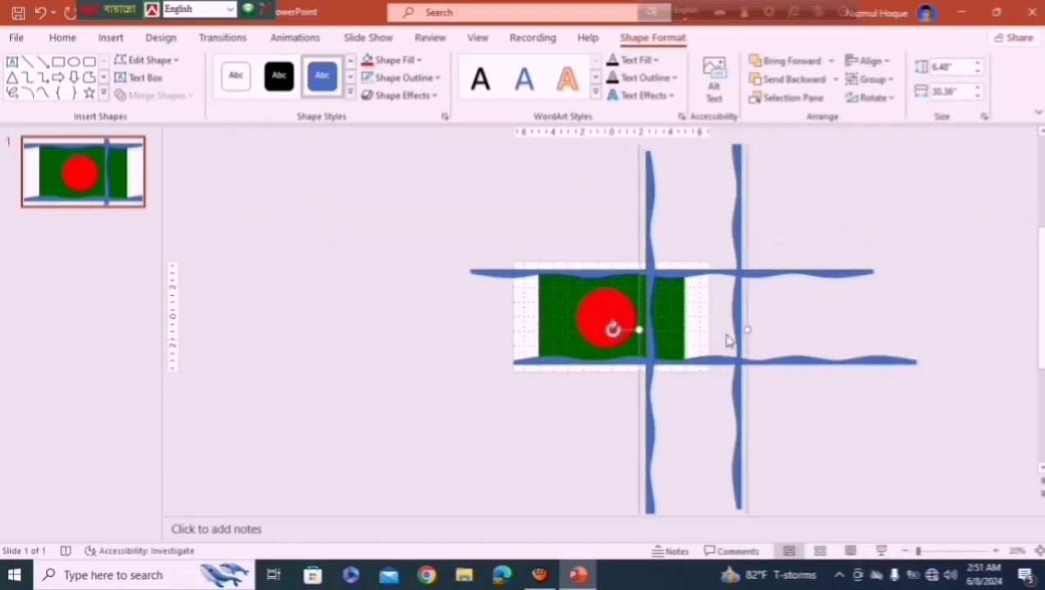
{"action": "left_click_drag", "start_coordinate": [733, 320], "coordinate": [622, 320]}
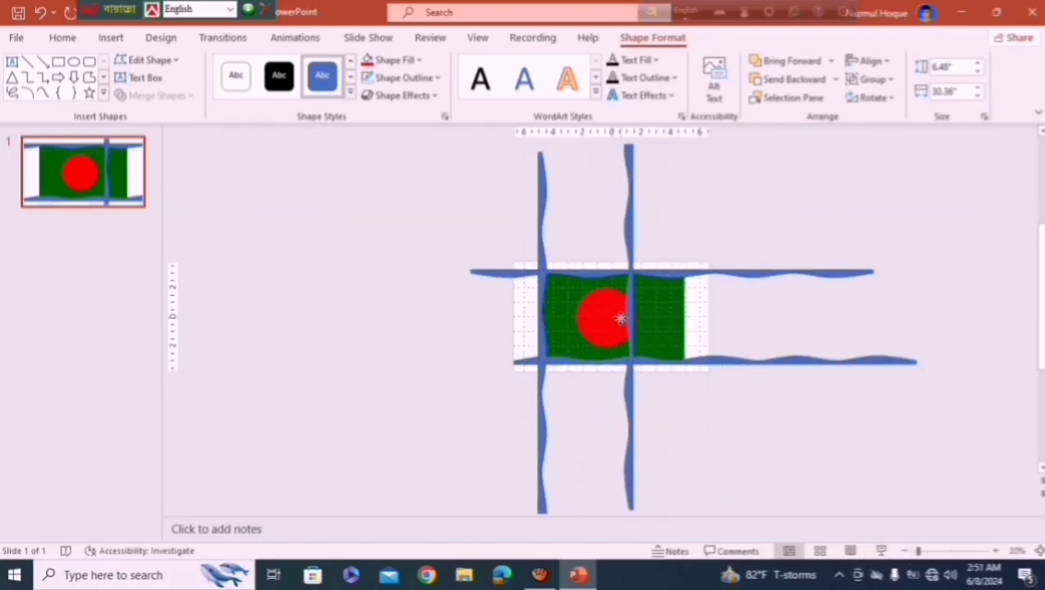
{"action": "key", "text": "Left"}
{"action": "key", "text": "Left"}
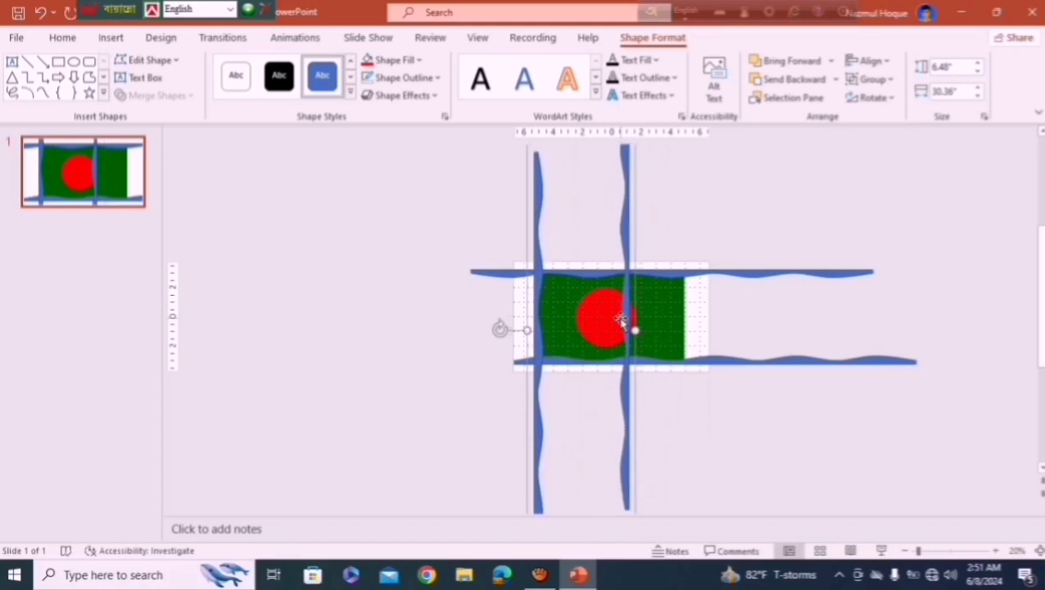
{"action": "key", "text": "Left"}
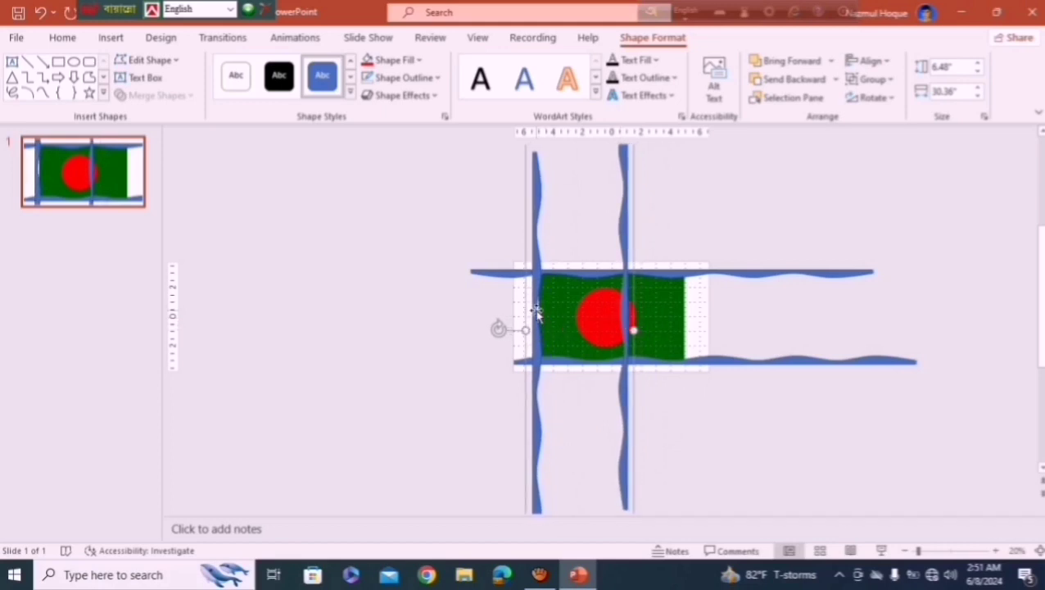
{"action": "left_click", "coordinate": [624, 310]}
{"action": "left_click_drag", "start_coordinate": [624, 326], "coordinate": [684, 322]}
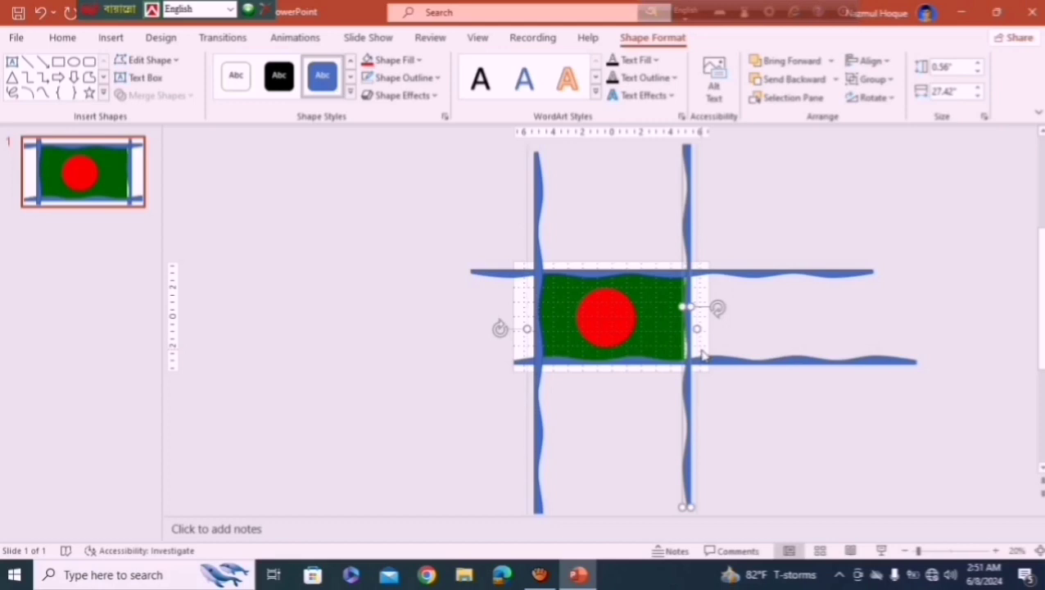
{"action": "key", "text": "Left"}
{"action": "key", "text": "Left"}
{"action": "key", "text": "Left"}
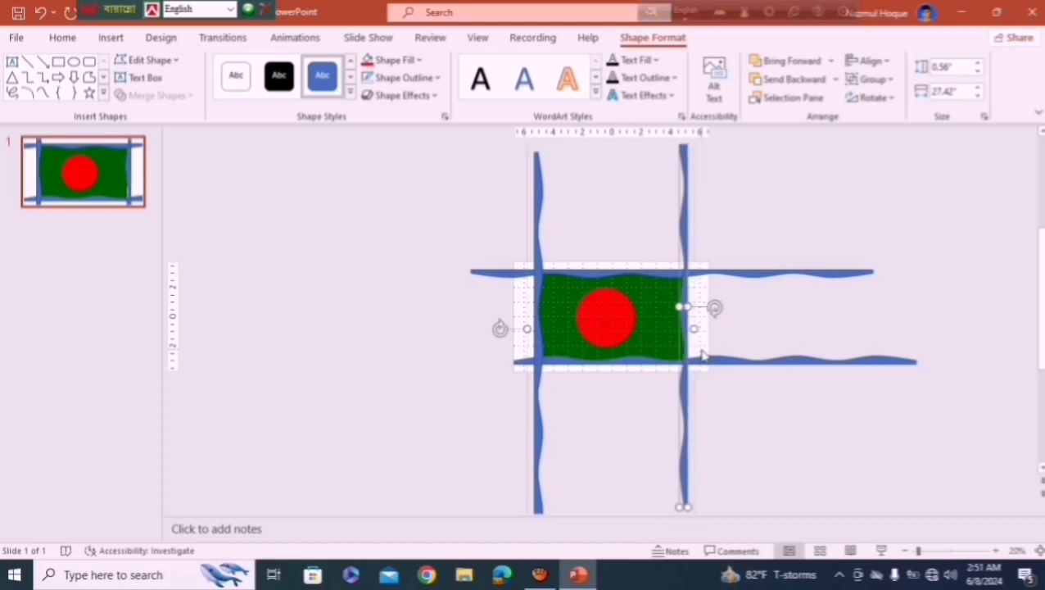
- Lower the flag and its horizontal waves to fit between the vertical waves
{"action": "left_click", "coordinate": [442, 318]}
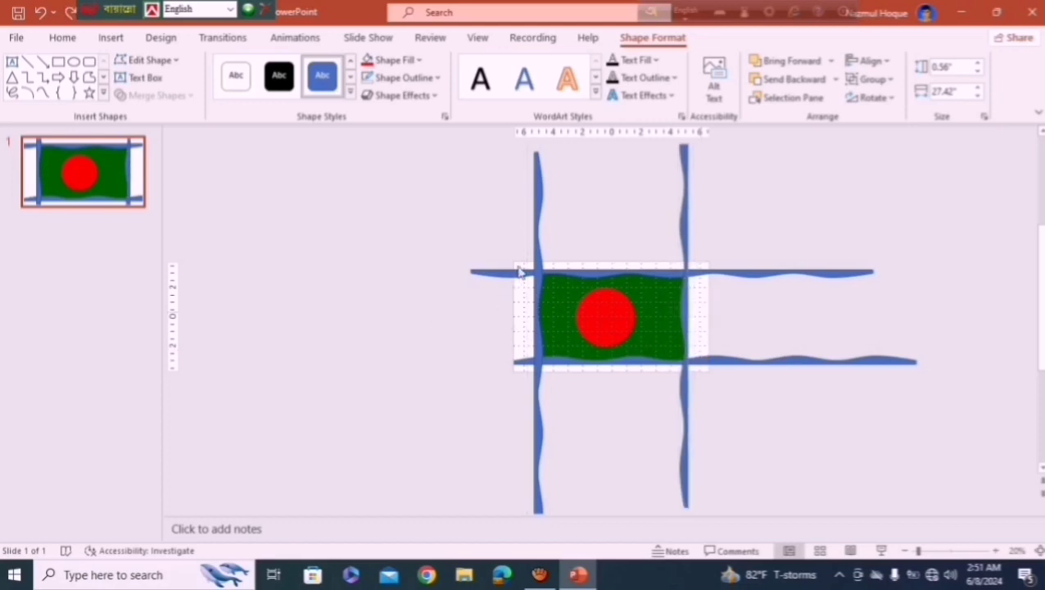
{"action": "left_click_drag", "start_coordinate": [537, 306], "coordinate": [545, 360]}
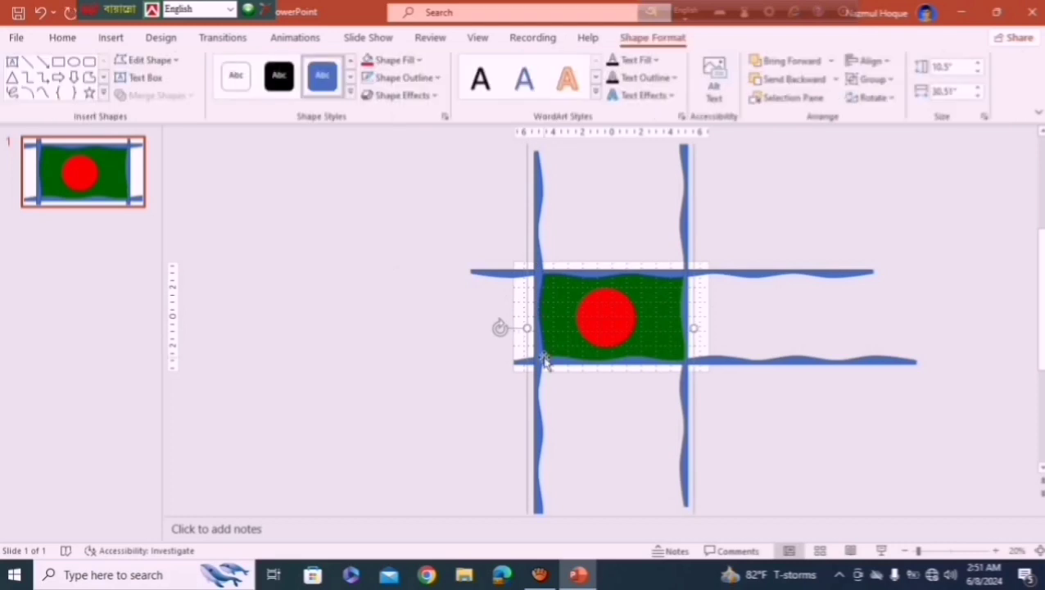
{"action": "key", "text": "Down"}
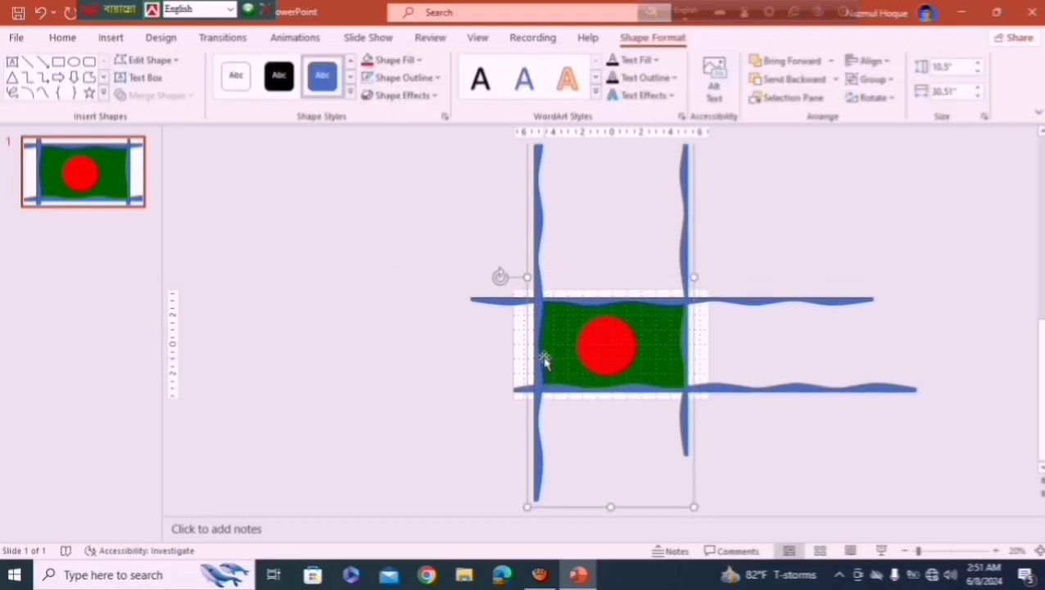
{"action": "key", "text": "Down"}
{"action": "key", "text": "Down"}
{"action": "key", "text": "Down"}
{"action": "key", "text": "Down"}
{"action": "key", "text": "Down"}
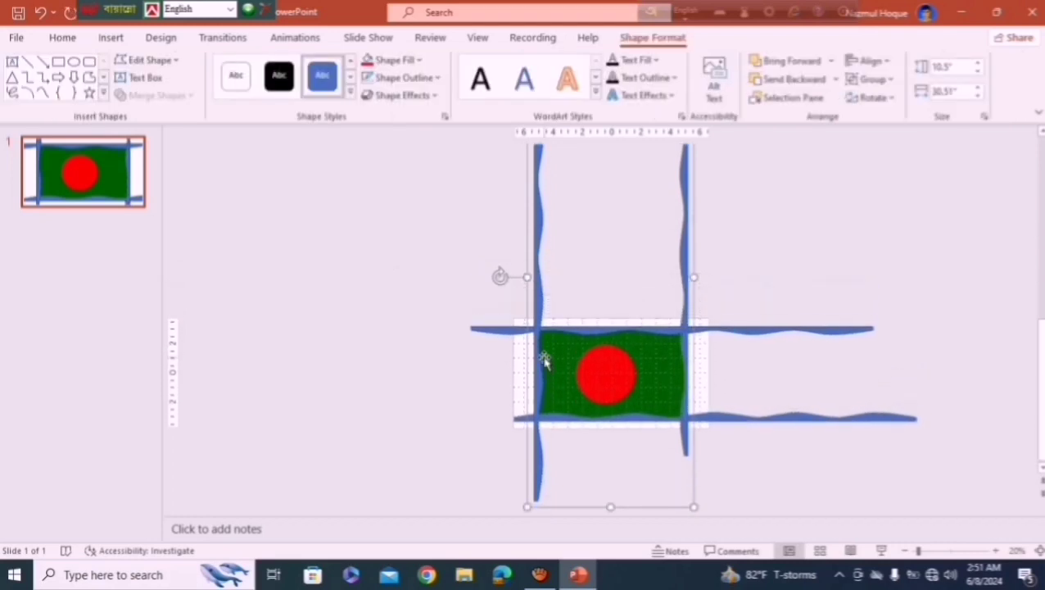
{"action": "key", "text": "Down"}
{"action": "left_click", "coordinate": [996, 551]}
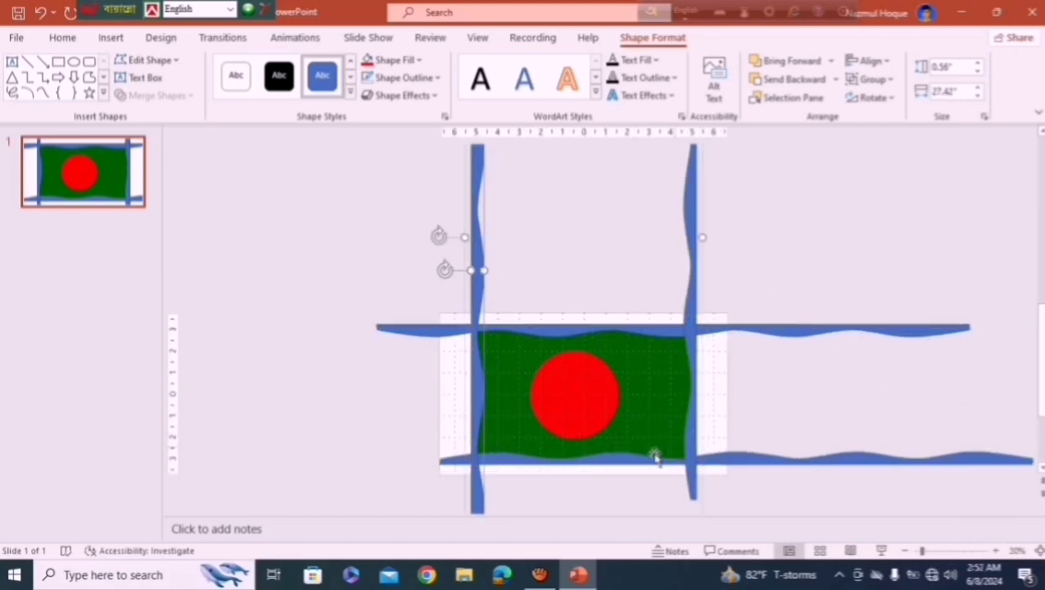
{"action": "left_click", "coordinate": [794, 414]}
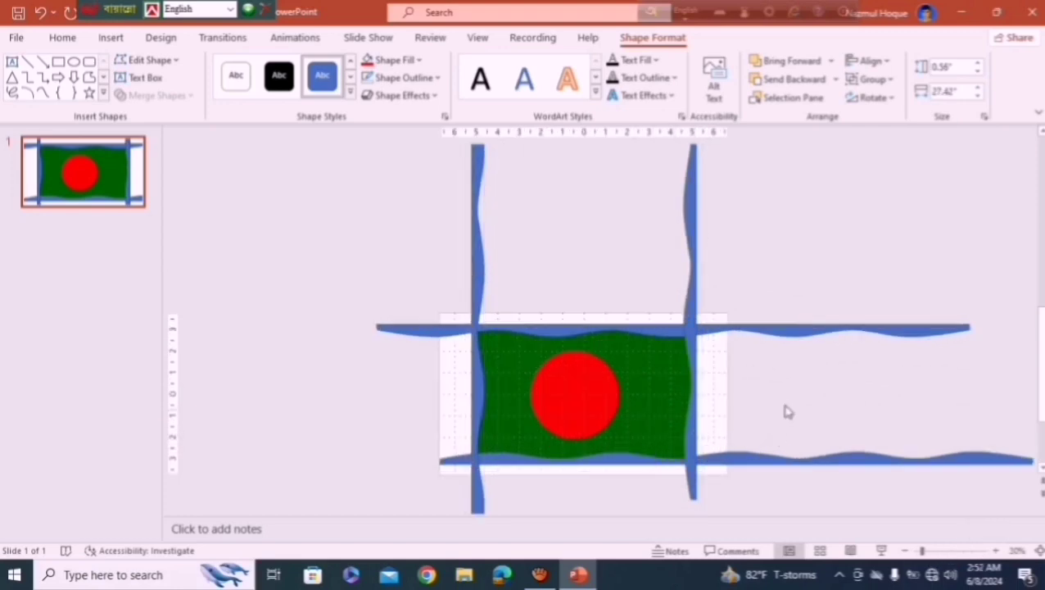
{"action": "left_click", "coordinate": [995, 551]}
{"action": "left_click", "coordinate": [995, 551]}
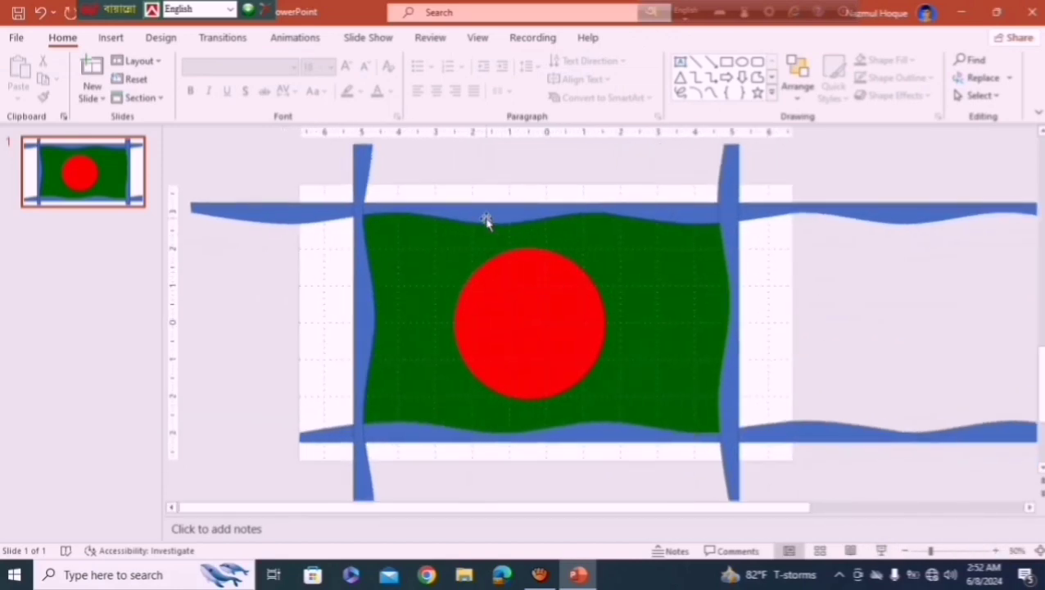
- Apply a Left line motion path animation to the flag group
{"action": "left_click", "coordinate": [486, 220]}
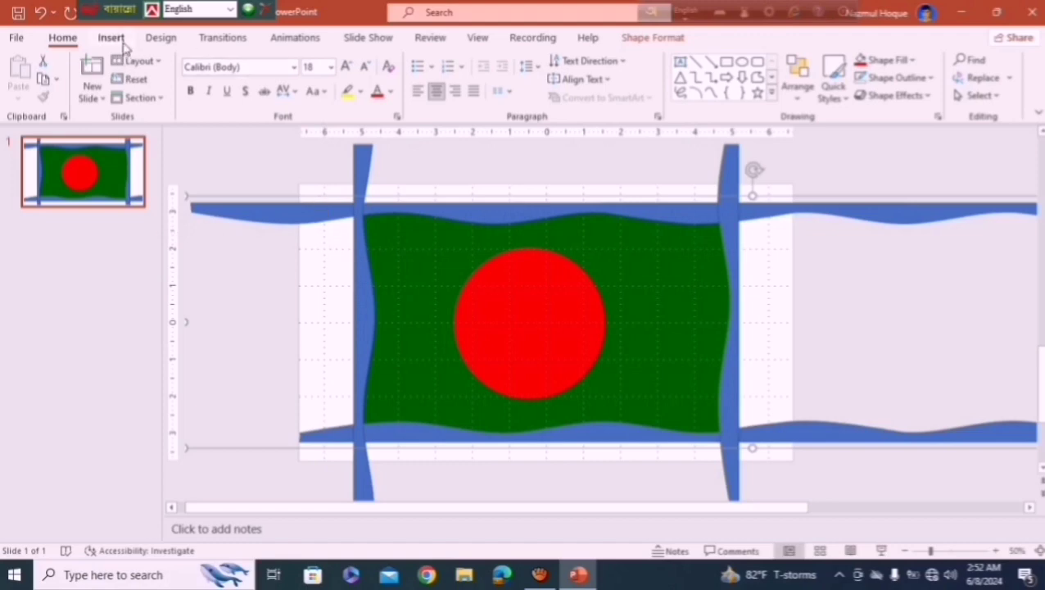
{"action": "left_click", "coordinate": [287, 42]}
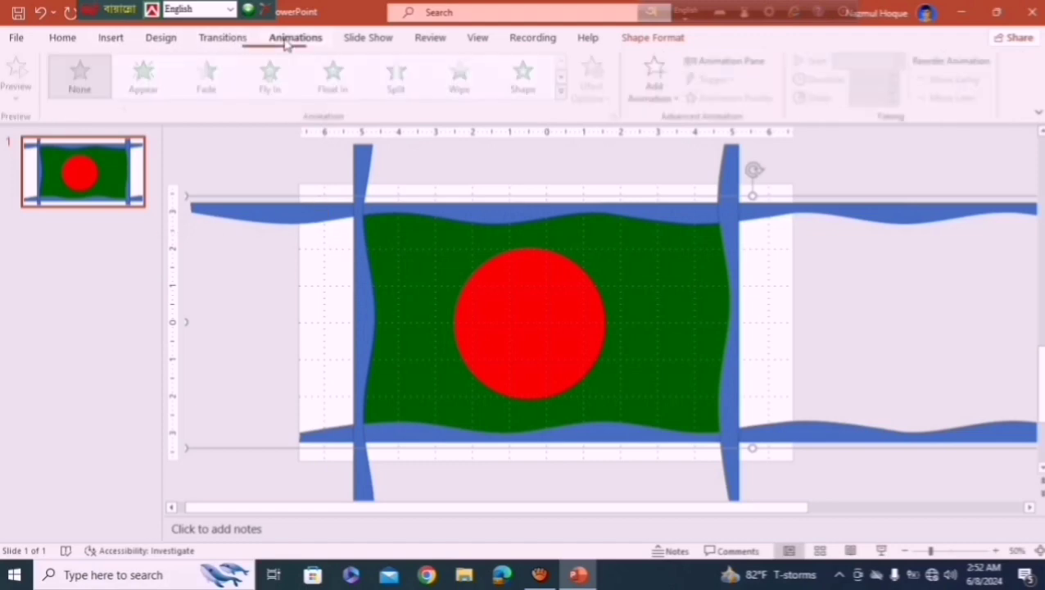
{"action": "left_click", "coordinate": [678, 101]}
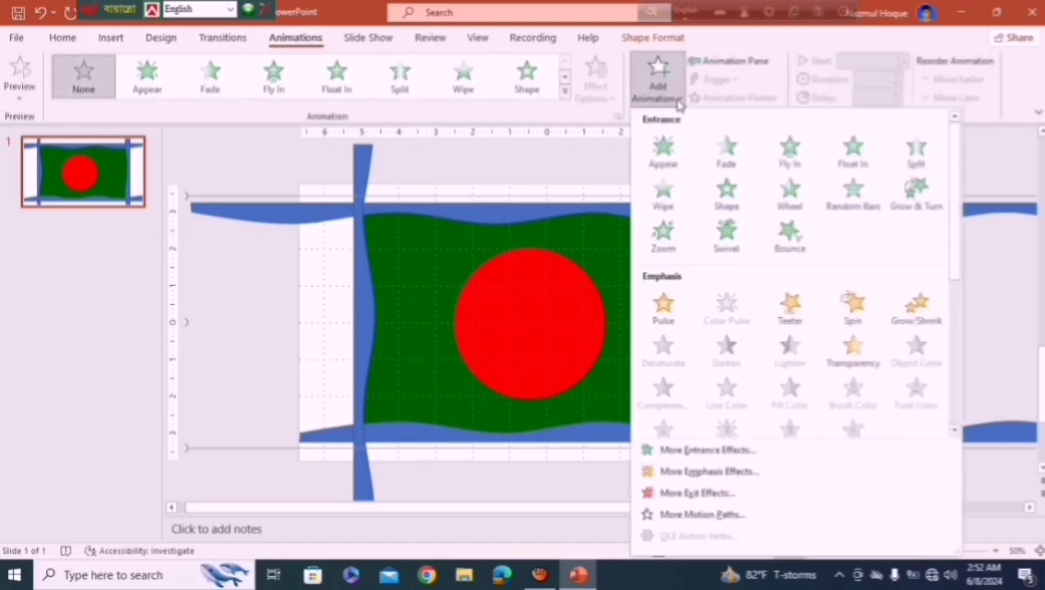
{"action": "left_click", "coordinate": [703, 515]}
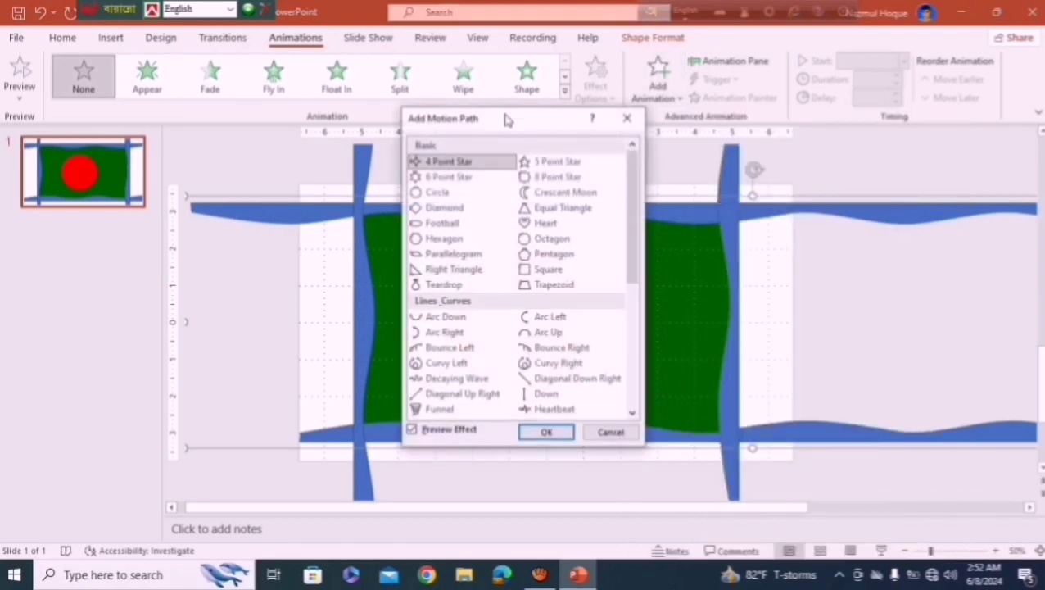
{"action": "left_click_drag", "start_coordinate": [506, 120], "coordinate": [841, 121]}
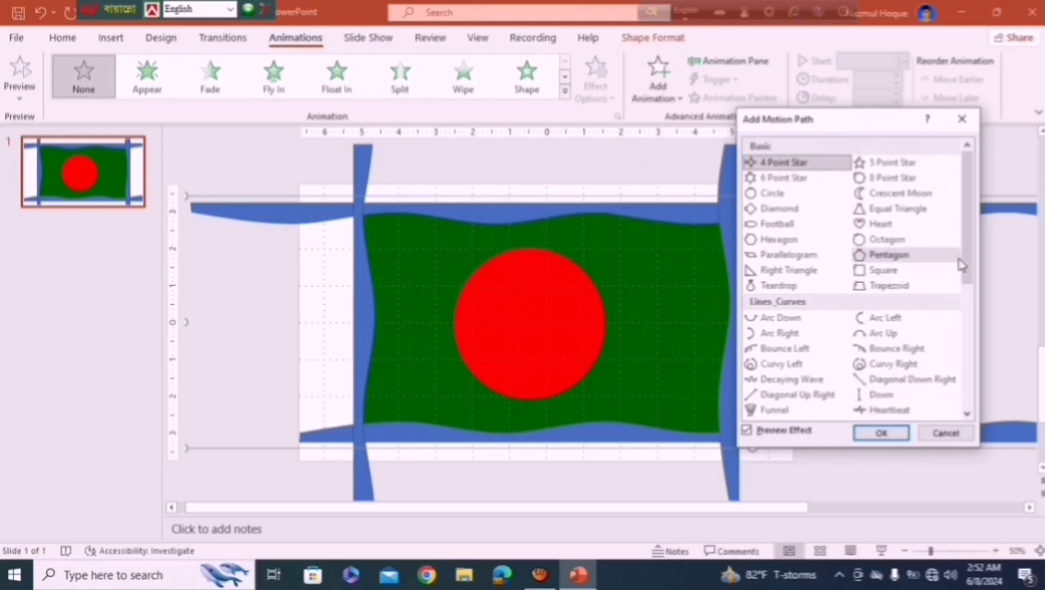
{"action": "left_click_drag", "start_coordinate": [971, 258], "coordinate": [971, 304]}
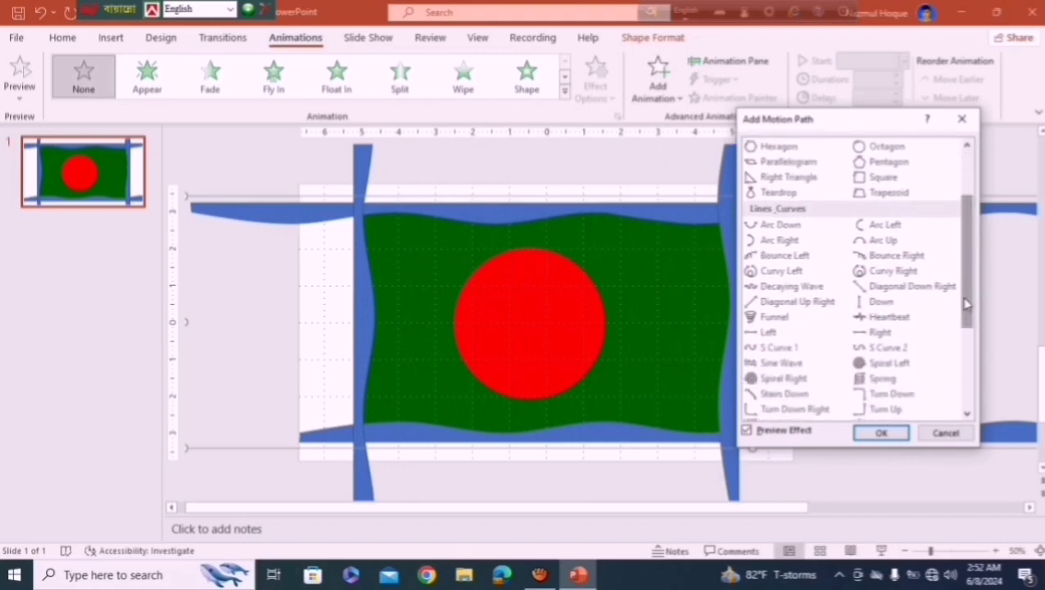
{"action": "left_click", "coordinate": [767, 333]}
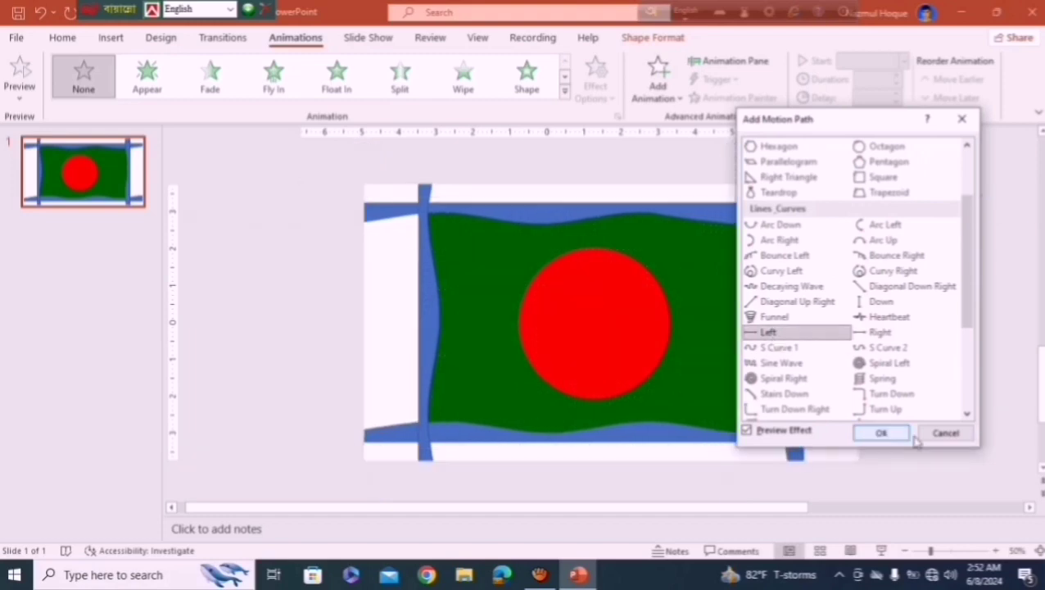
{"action": "left_click", "coordinate": [882, 435]}
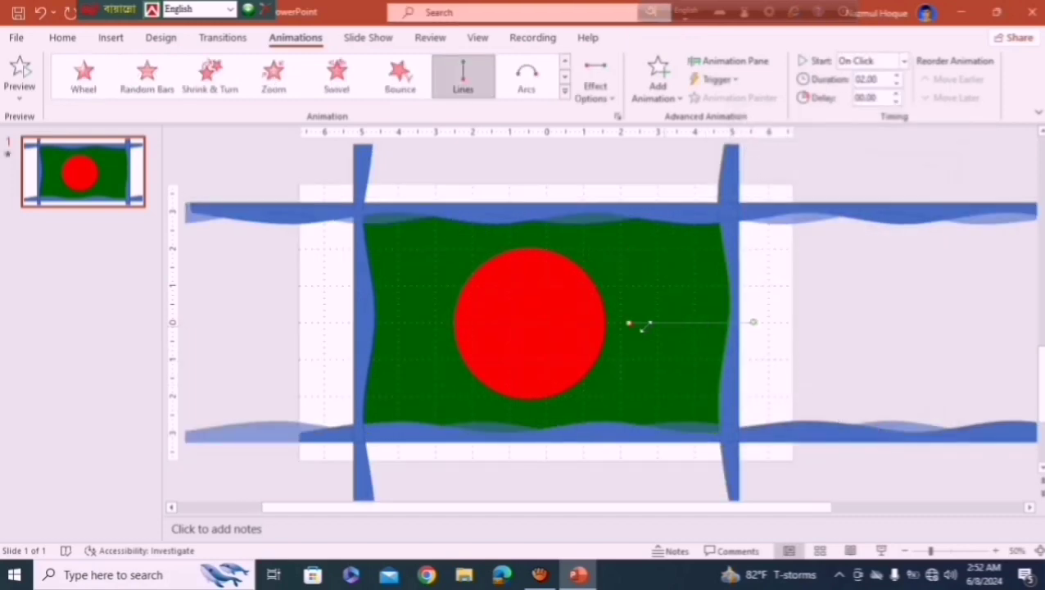
- Extend the Left path to the slide's left edge and set it to start With Previous
{"action": "left_click_drag", "start_coordinate": [630, 326], "coordinate": [329, 322]}
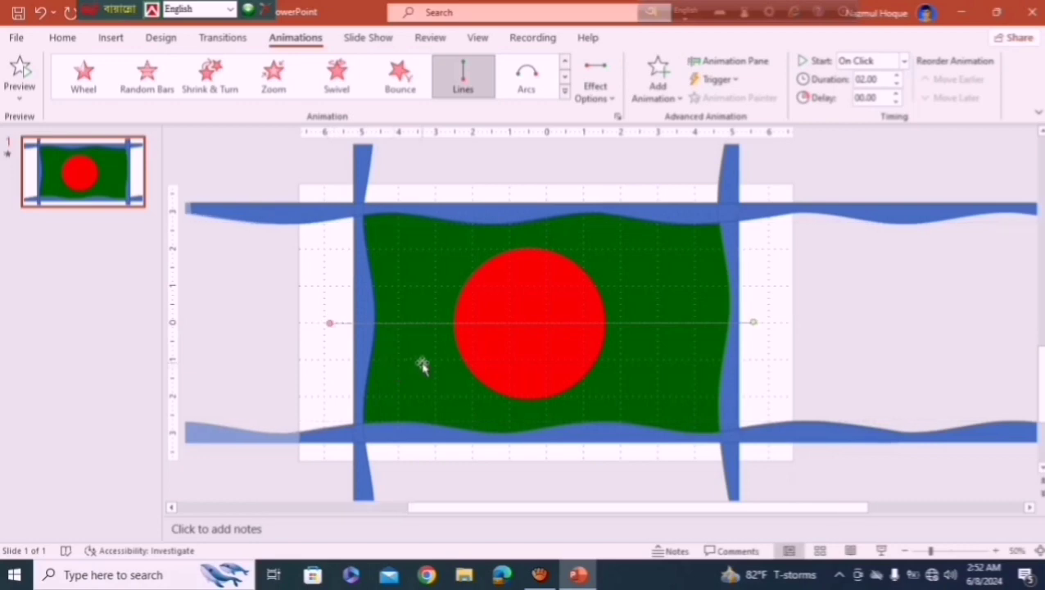
{"action": "left_click", "coordinate": [744, 69]}
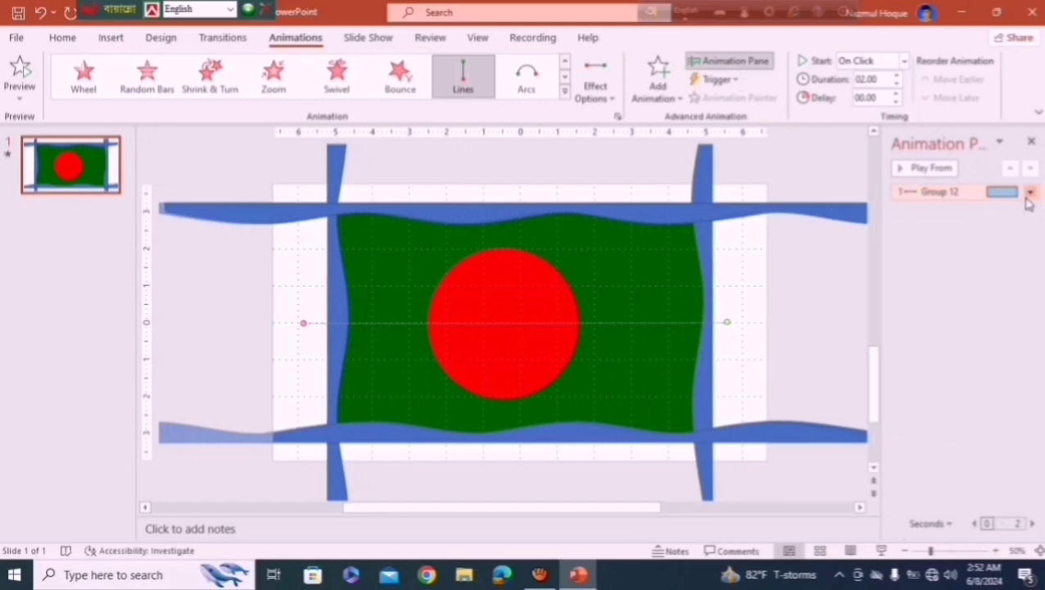
{"action": "left_click", "coordinate": [1031, 193]}
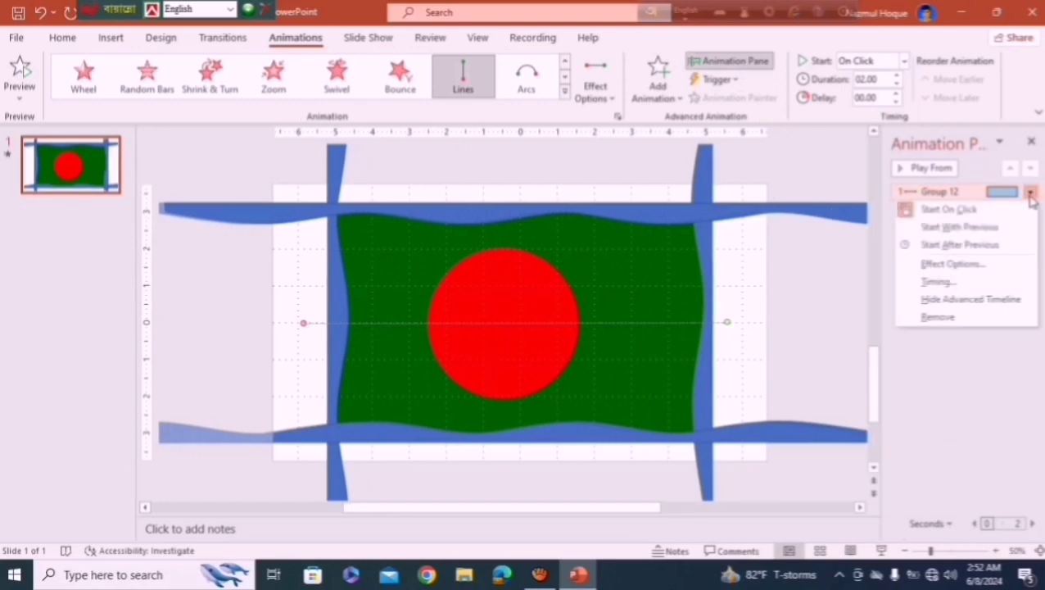
{"action": "left_click", "coordinate": [959, 227]}
{"action": "left_click", "coordinate": [1029, 194]}
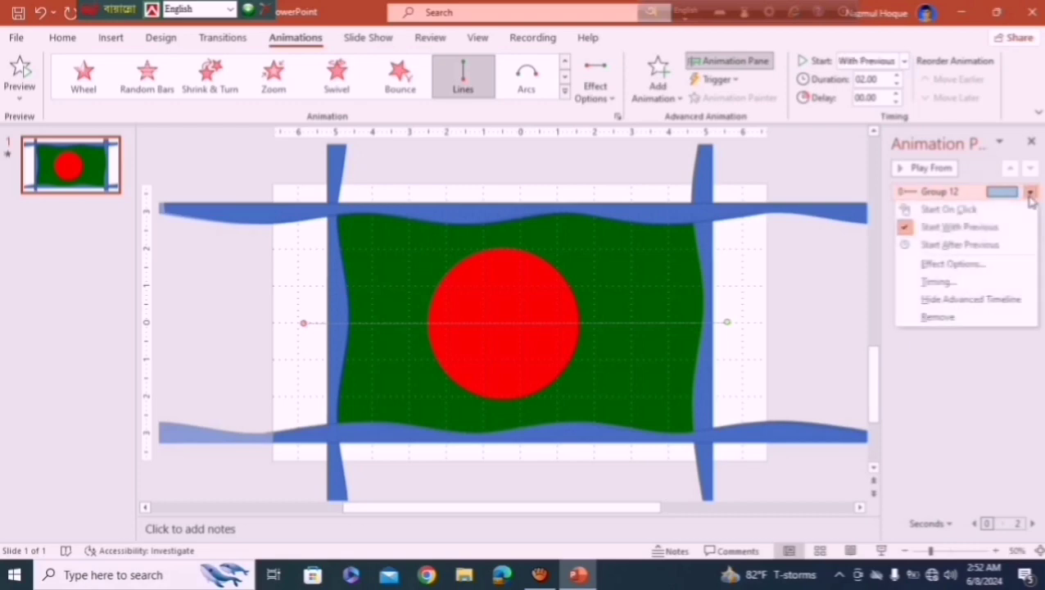
{"action": "left_click", "coordinate": [954, 264]}
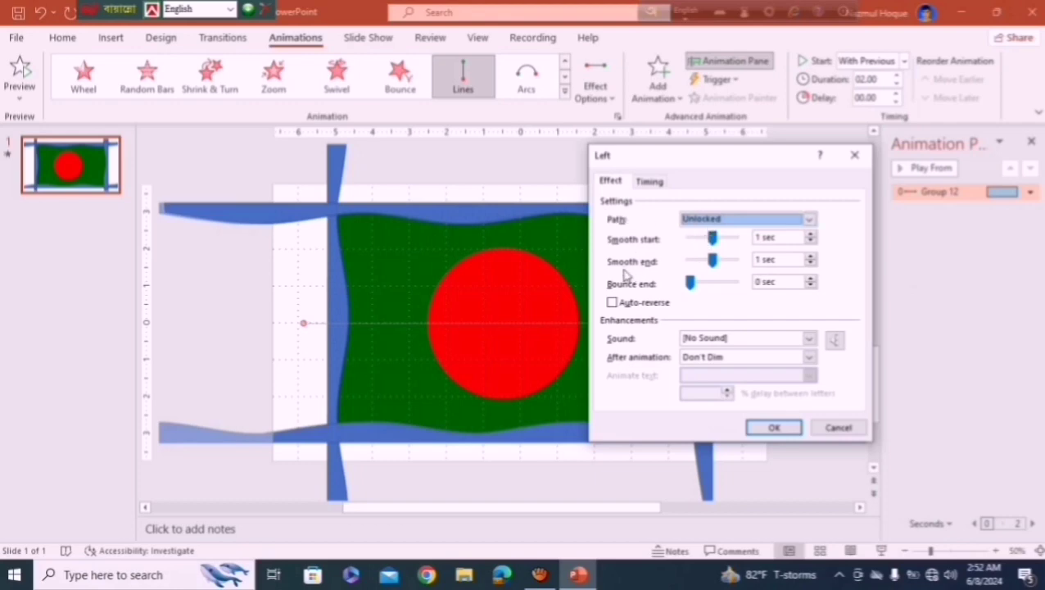
- Set the Left motion to 0 smooth start, 5 seconds (Very Slow), repeating until end of slide
{"action": "mouse_move", "coordinate": [712, 238]}
{"action": "left_mouse_down"}
{"action": "mouse_move", "coordinate": [680, 245]}
{"action": "mouse_move", "coordinate": [688, 270]}
{"action": "left_mouse_up"}
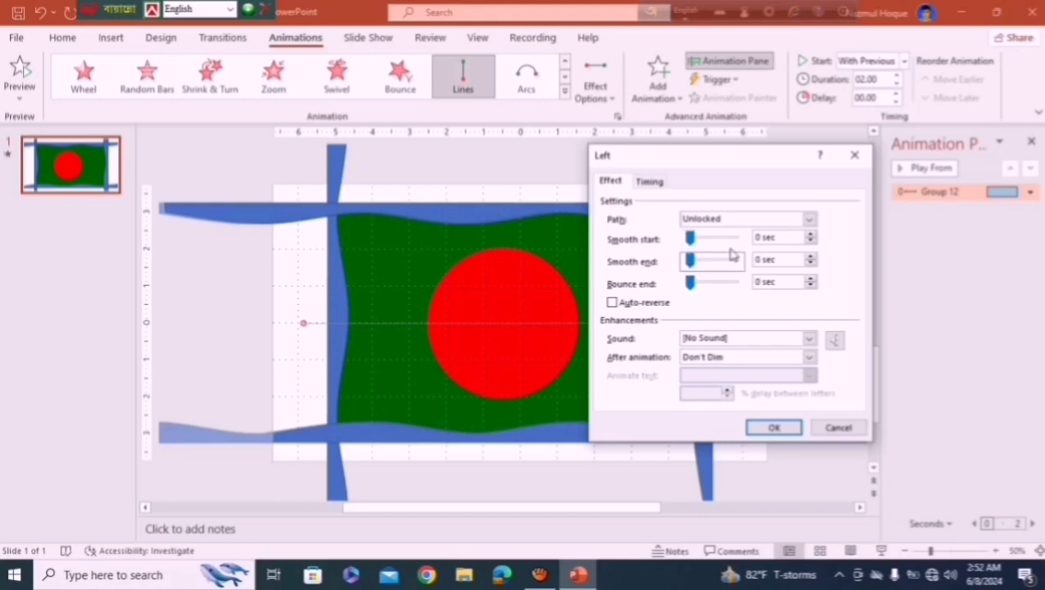
{"action": "left_click", "coordinate": [650, 182]}
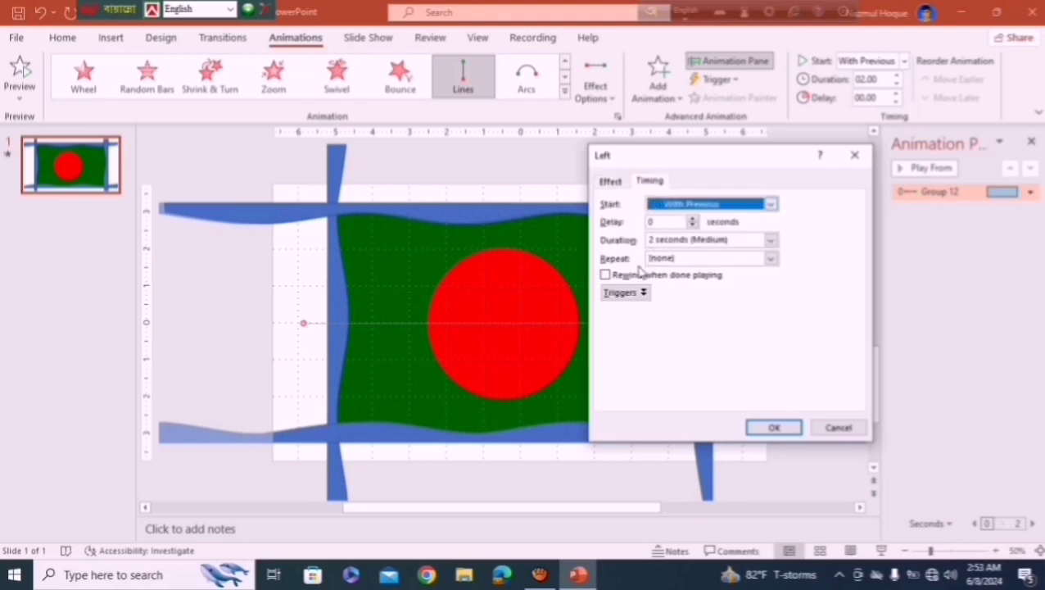
{"action": "left_click", "coordinate": [770, 259]}
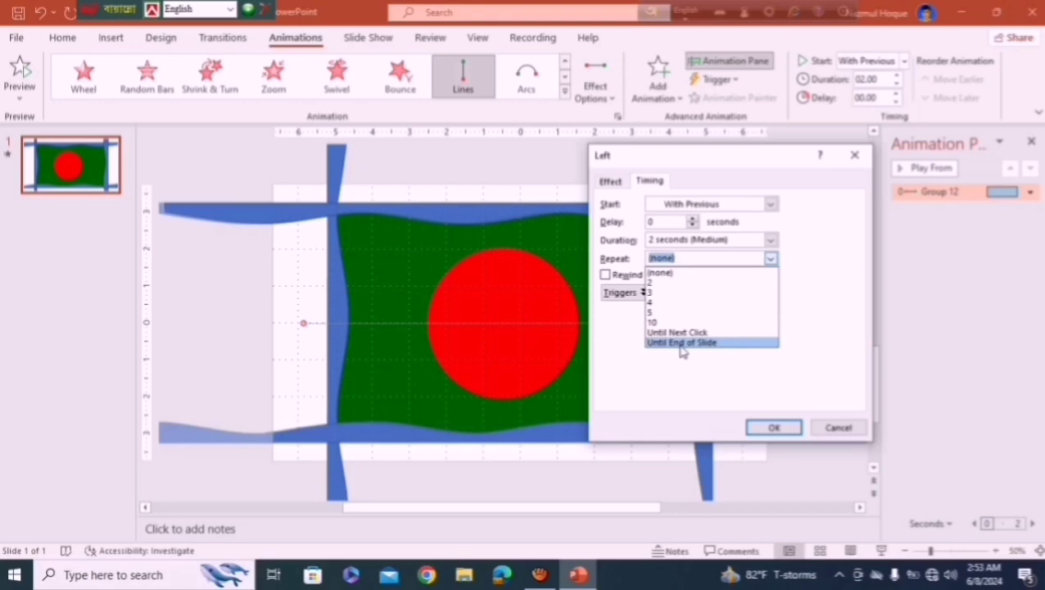
{"action": "left_click", "coordinate": [683, 343]}
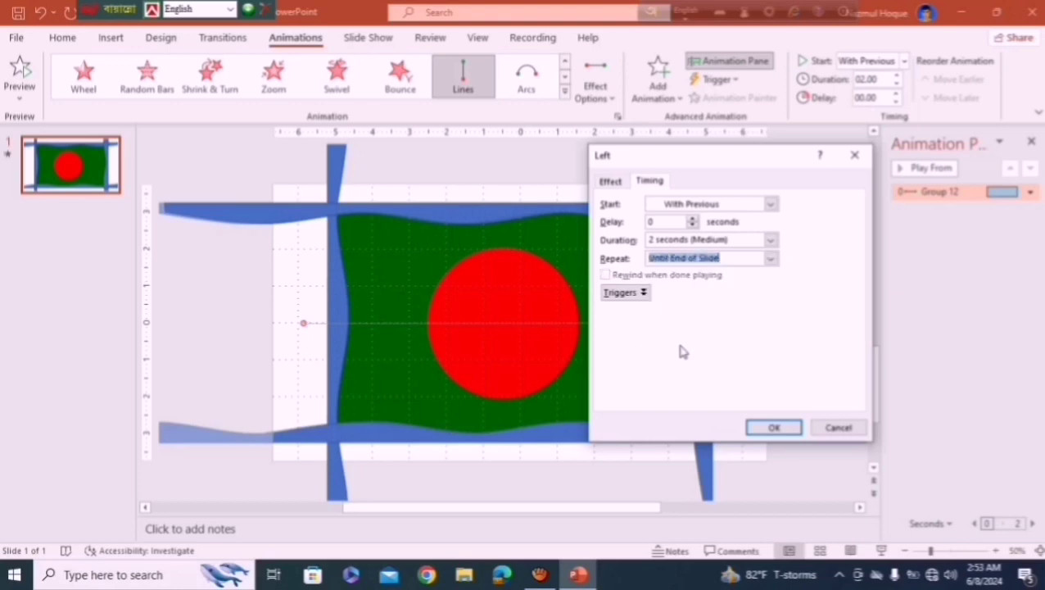
{"action": "left_click", "coordinate": [771, 241]}
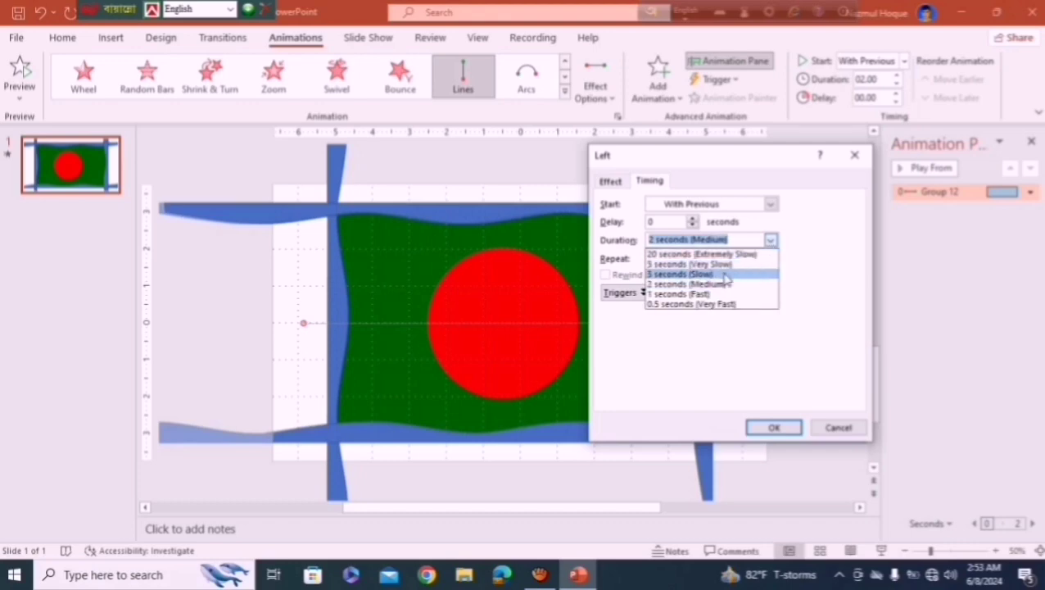
{"action": "left_click", "coordinate": [681, 265]}
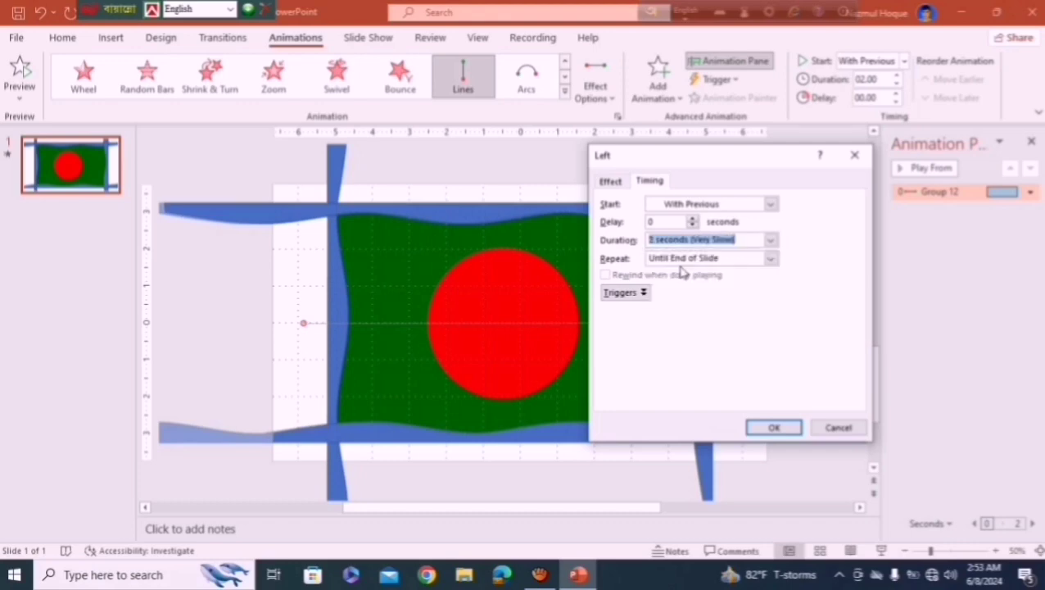
{"action": "left_click", "coordinate": [770, 430]}
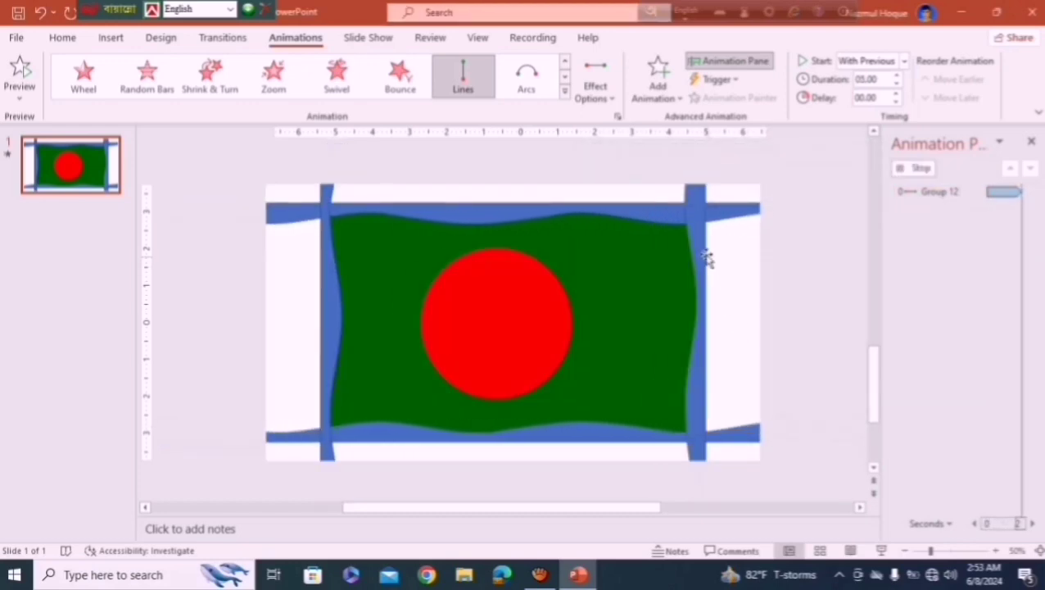
- Select the left vertical blue strip and bring up the animations available to add
{"action": "left_click", "coordinate": [329, 281]}
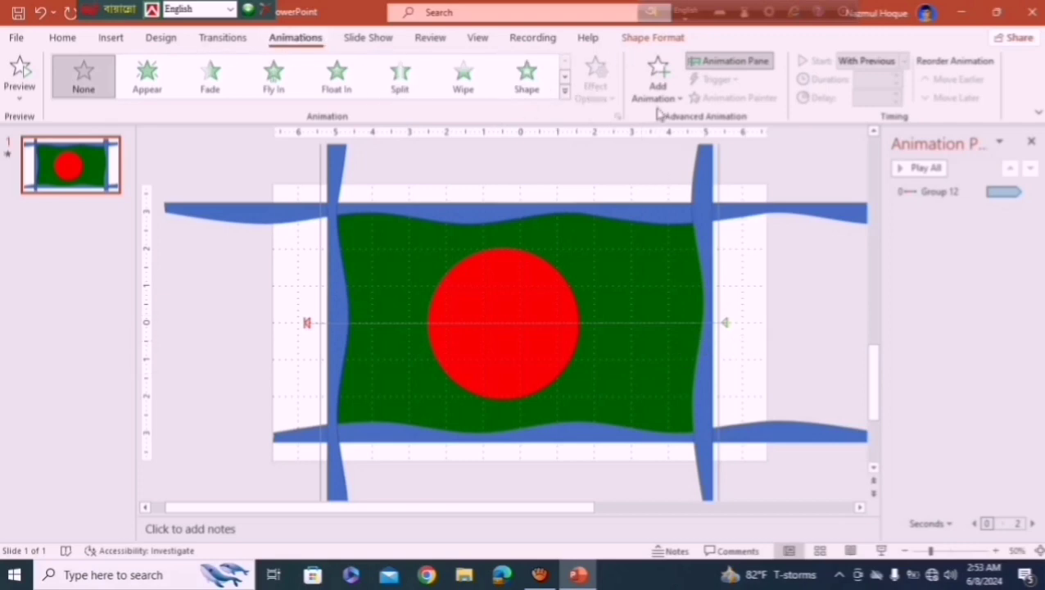
{"action": "left_click", "coordinate": [659, 82]}
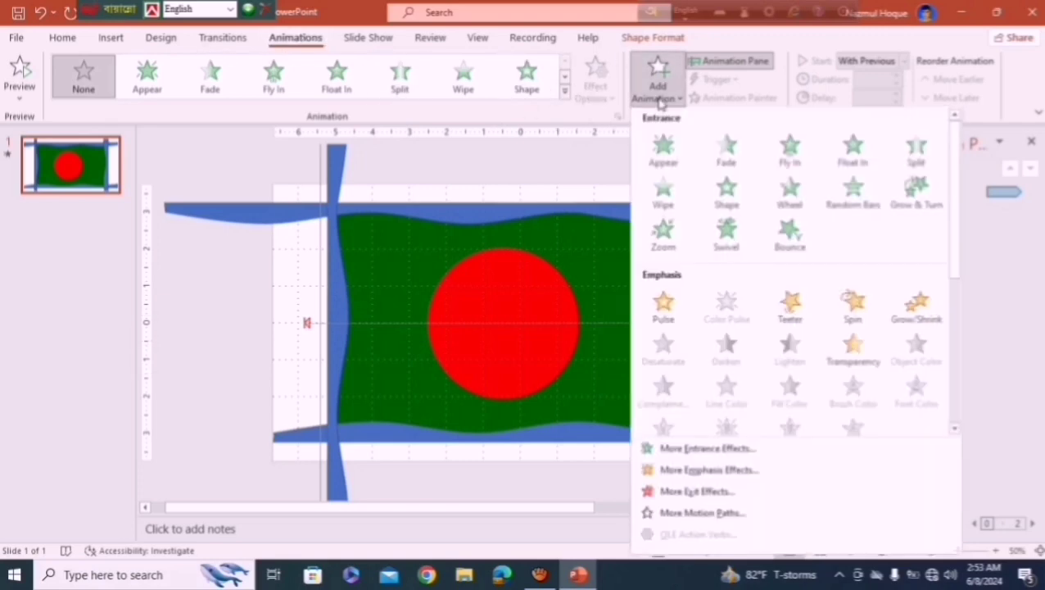
- Add a Down motion path to the vertical strips and drag its end point lower
{"action": "left_click", "coordinate": [696, 516]}
{"action": "left_click_drag", "start_coordinate": [555, 121], "coordinate": [761, 127]}
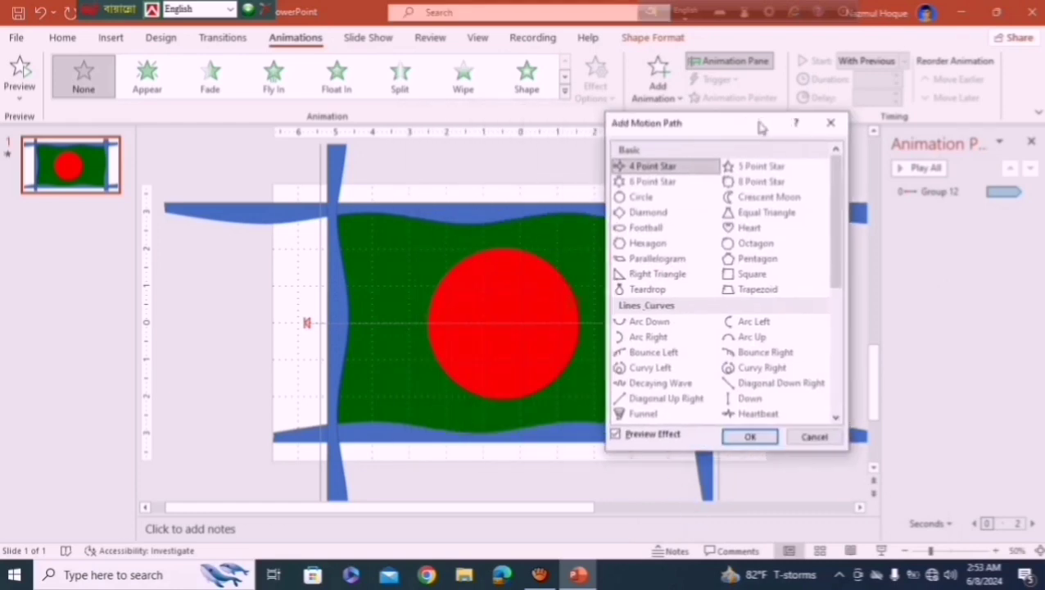
{"action": "left_click", "coordinate": [747, 399]}
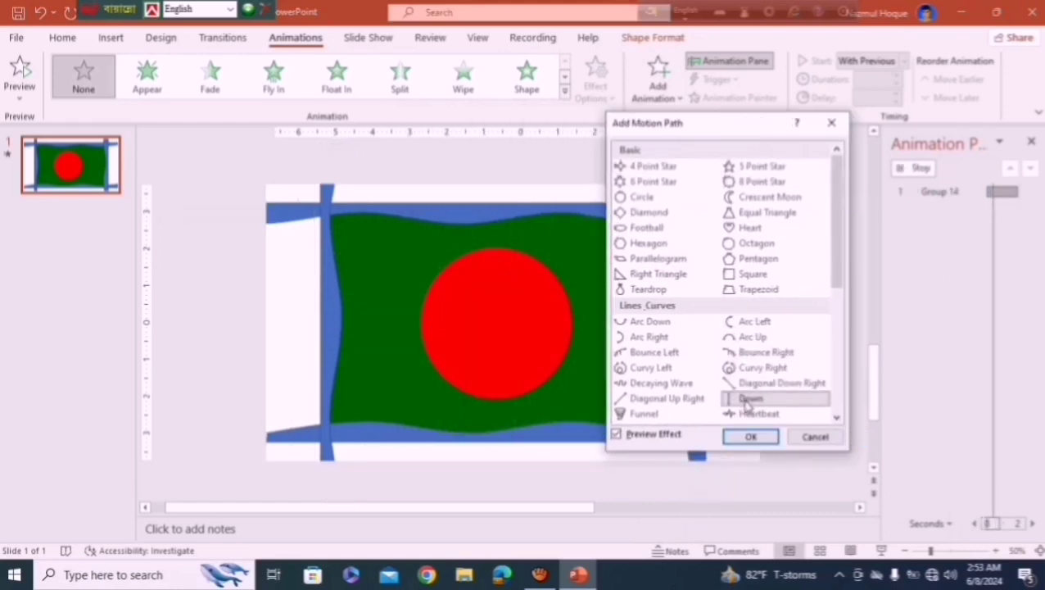
{"action": "left_click", "coordinate": [748, 436]}
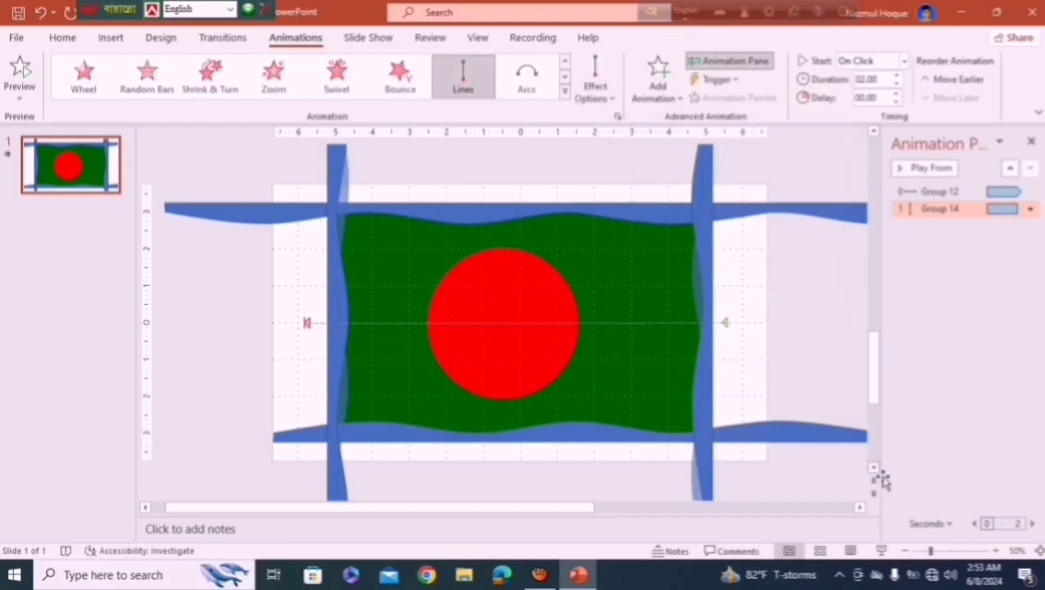
{"action": "left_click", "coordinate": [906, 552]}
{"action": "left_click", "coordinate": [906, 552]}
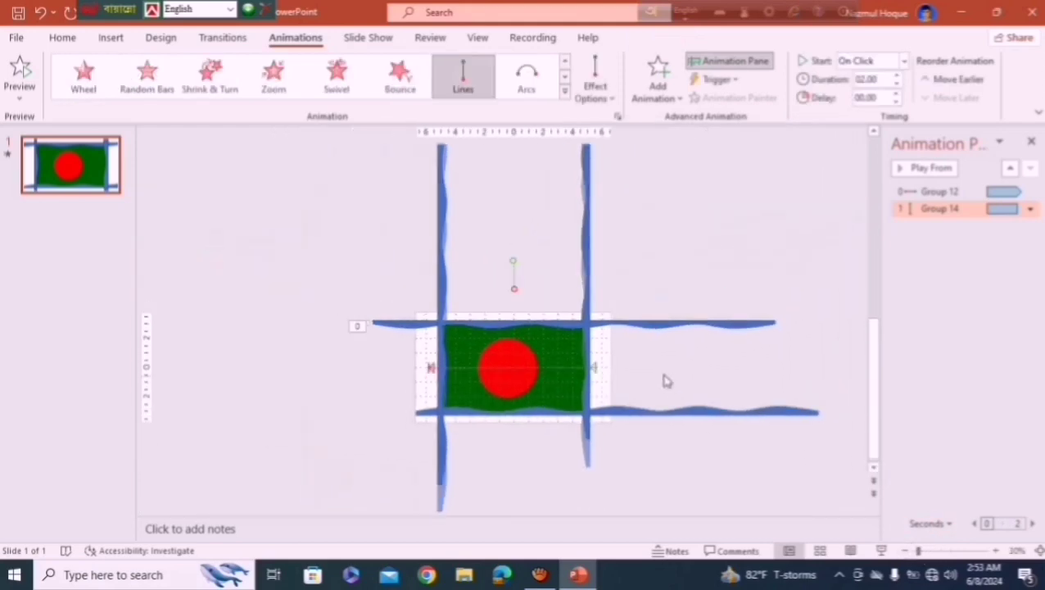
{"action": "left_click_drag", "start_coordinate": [511, 290], "coordinate": [514, 330]}
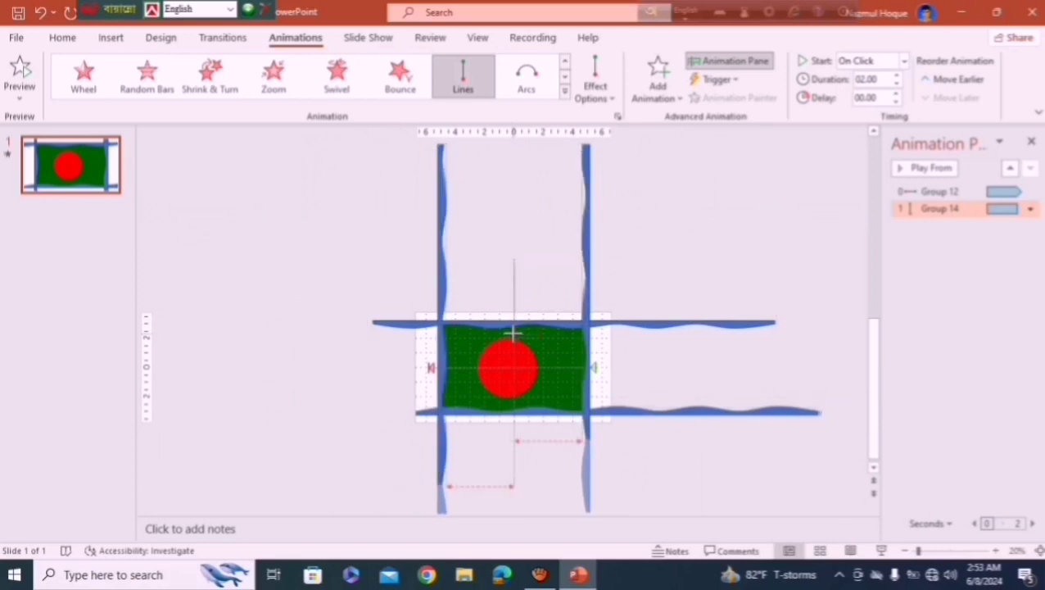
{"action": "left_click_drag", "start_coordinate": [514, 330], "coordinate": [514, 334]}
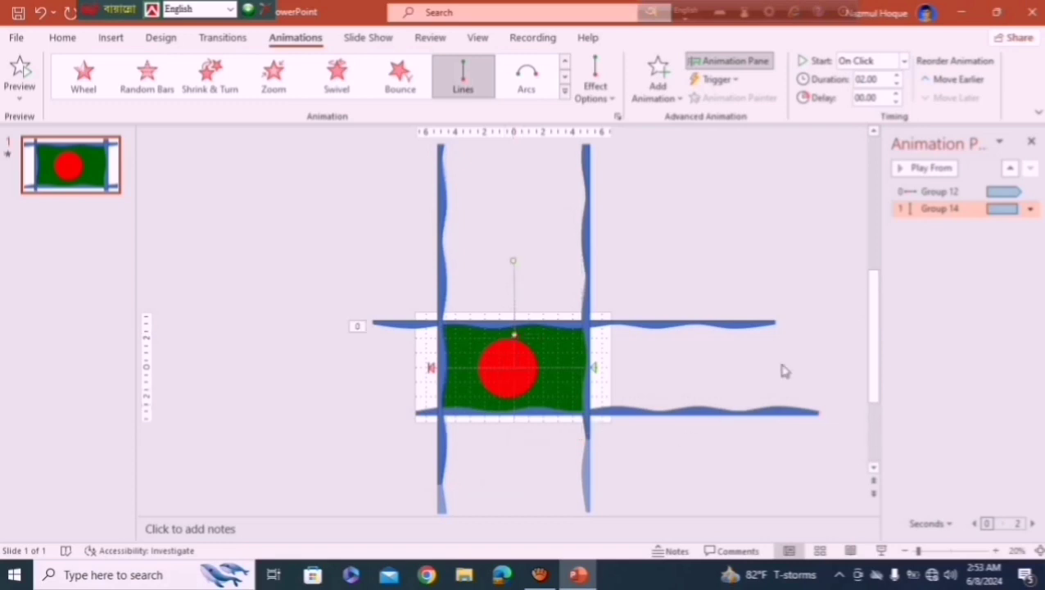
- Make Group 14's Down motion start With Previous and remove its smooth start
{"action": "left_click", "coordinate": [1031, 211]}
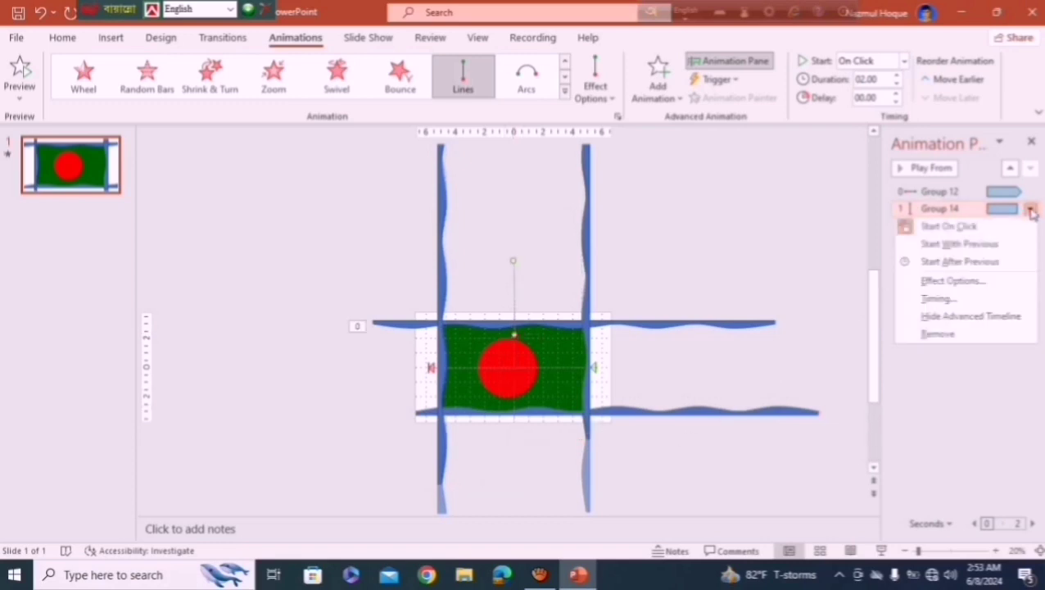
{"action": "left_click", "coordinate": [942, 243]}
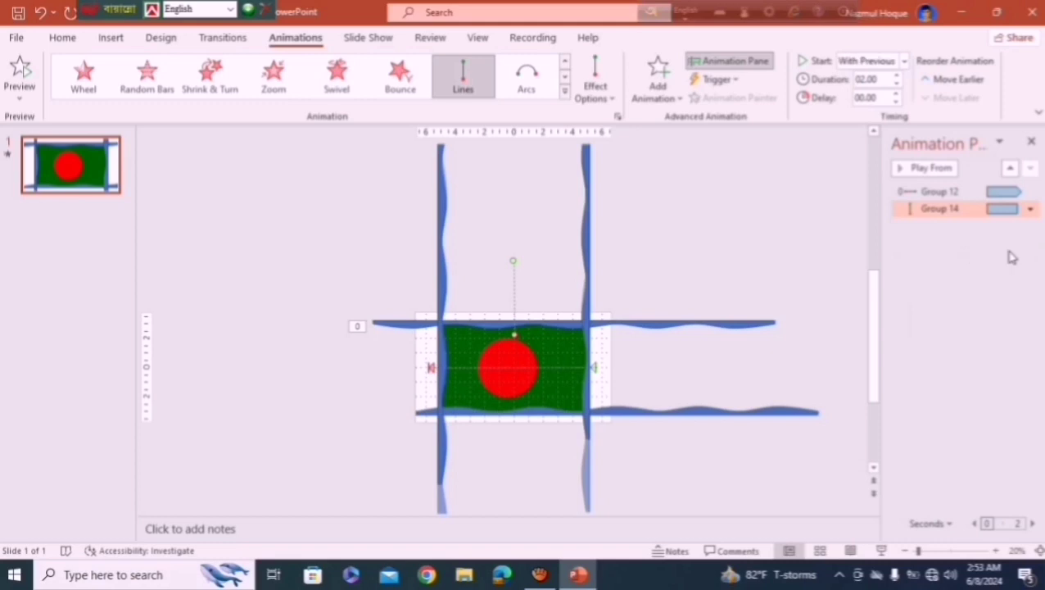
{"action": "left_click", "coordinate": [1034, 209]}
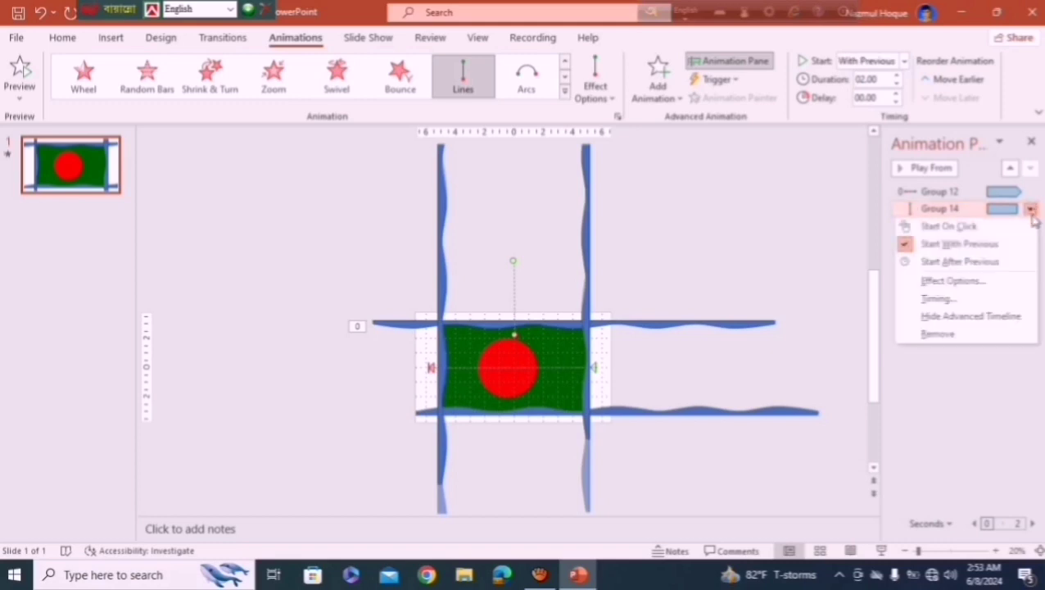
{"action": "left_click", "coordinate": [943, 285]}
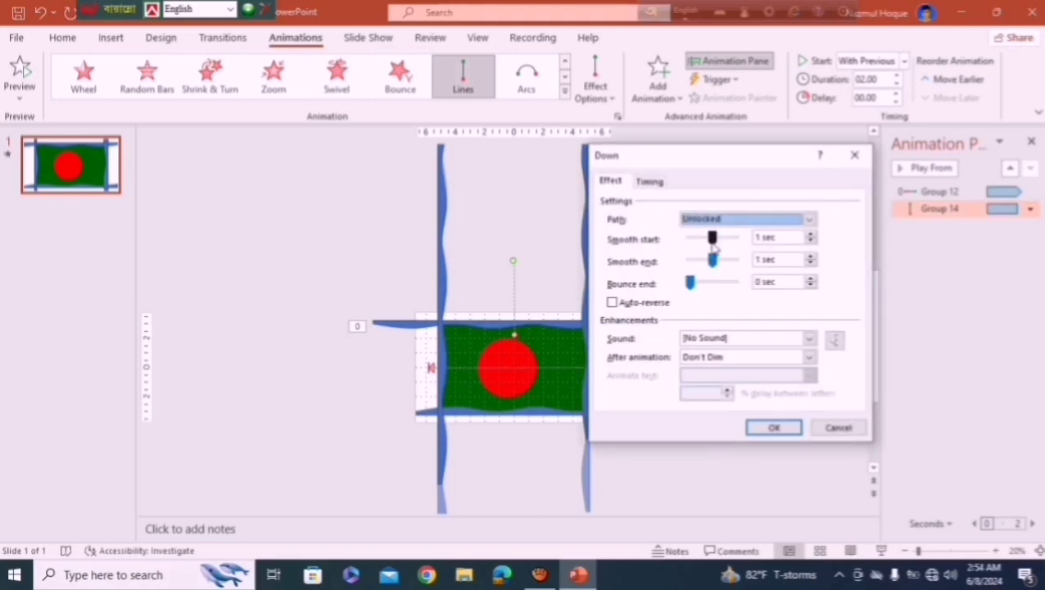
{"action": "mouse_move", "coordinate": [713, 239]}
{"action": "left_mouse_down"}
{"action": "mouse_move", "coordinate": [688, 239]}
{"action": "mouse_move", "coordinate": [687, 261]}
{"action": "left_mouse_up"}
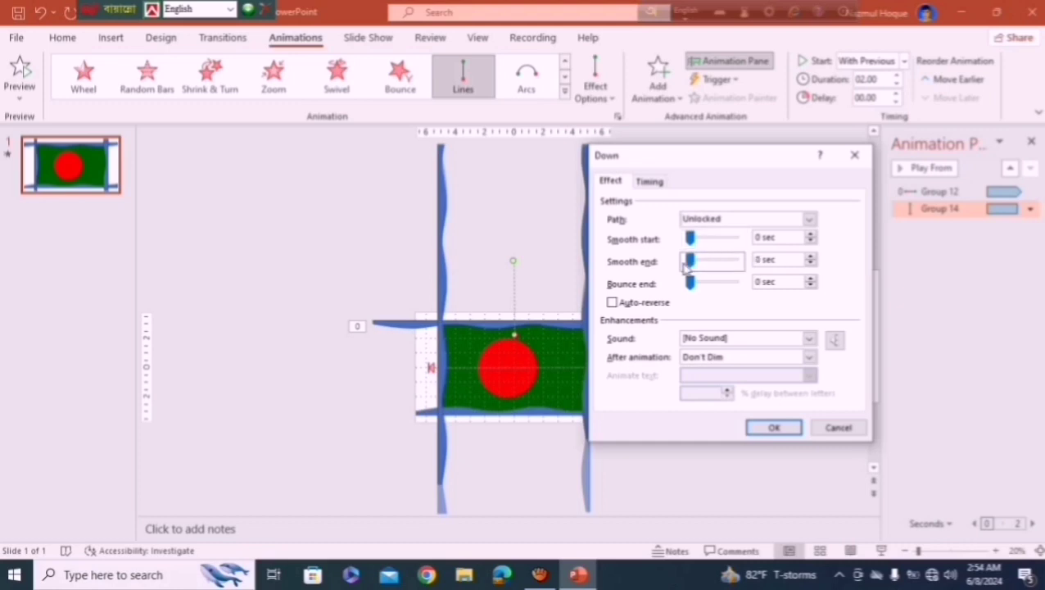
- Give the Down motion a 5-second duration repeating until slide end, then preview it in a slide show
{"action": "left_click", "coordinate": [652, 181]}
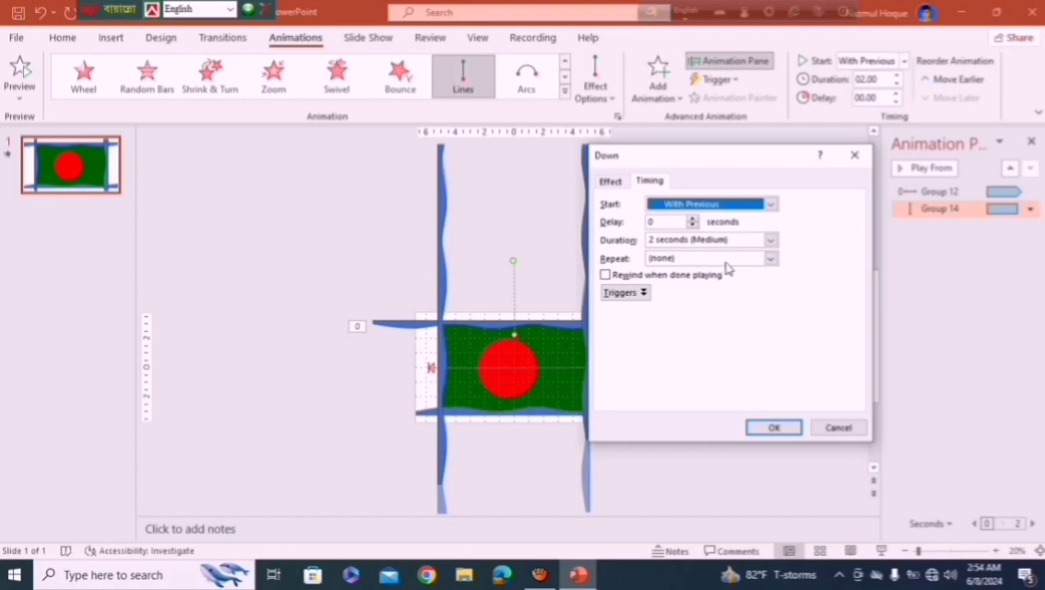
{"action": "left_click", "coordinate": [771, 259]}
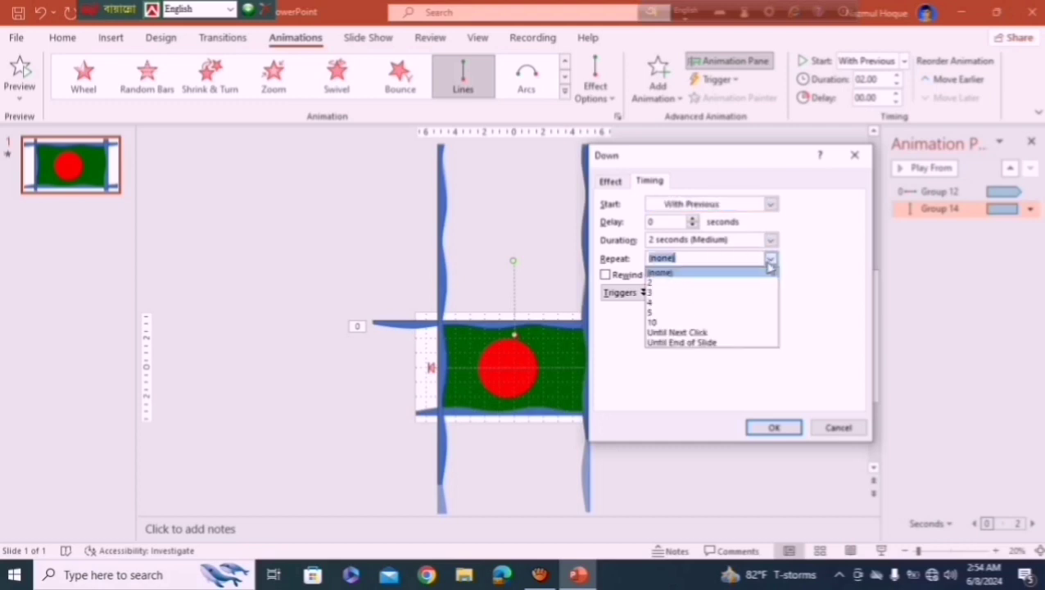
{"action": "left_click", "coordinate": [725, 342]}
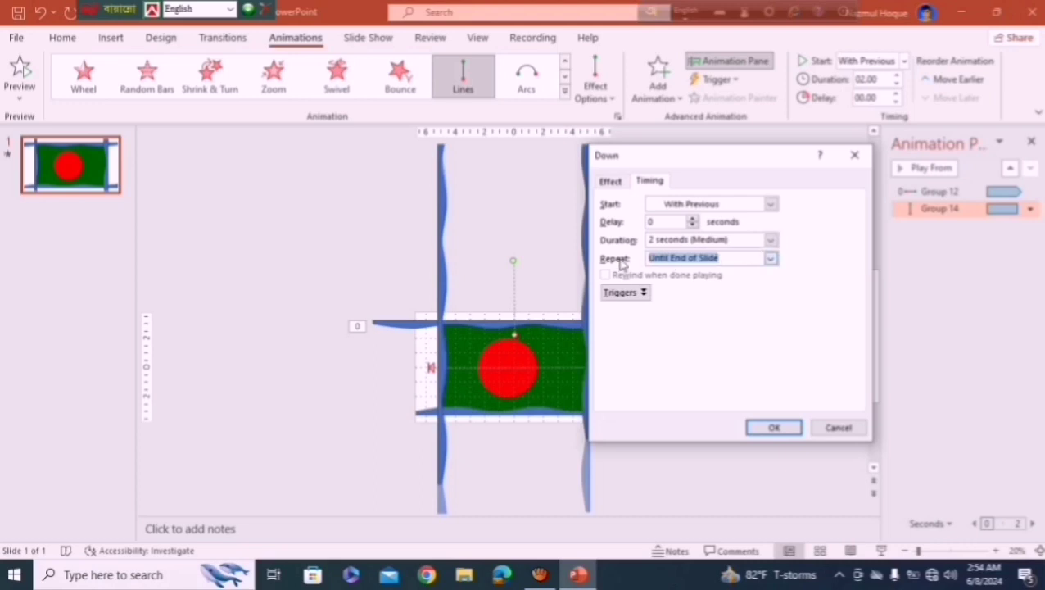
{"action": "left_click", "coordinate": [771, 240]}
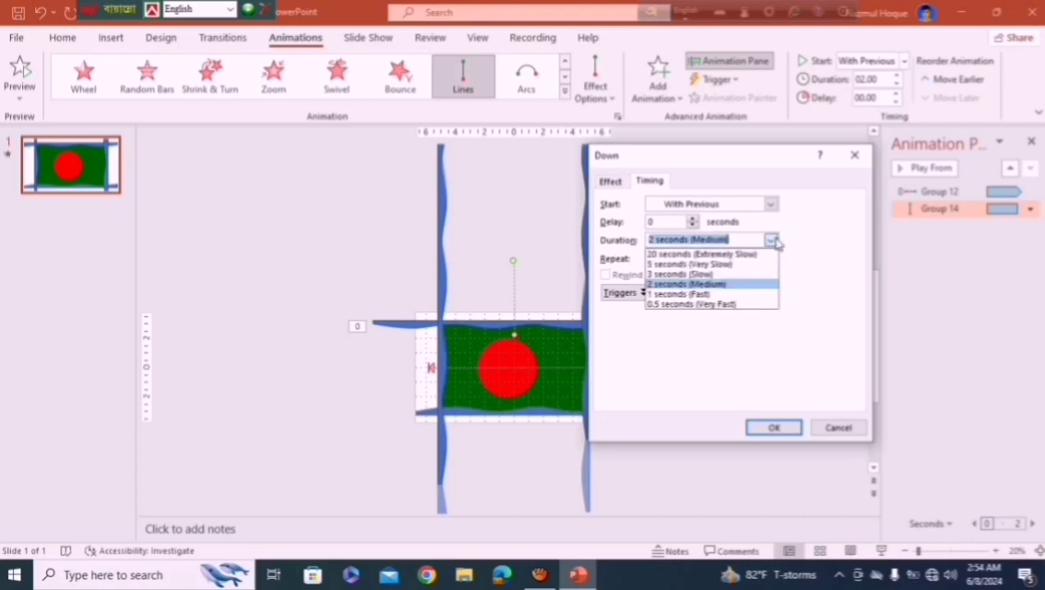
{"action": "left_click", "coordinate": [720, 265]}
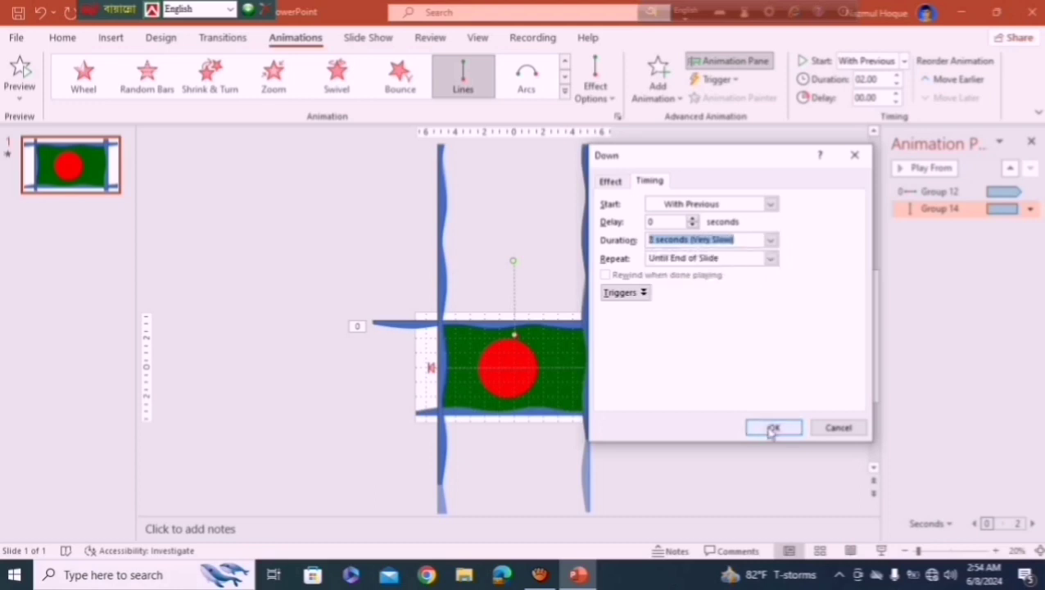
{"action": "left_click", "coordinate": [770, 427]}
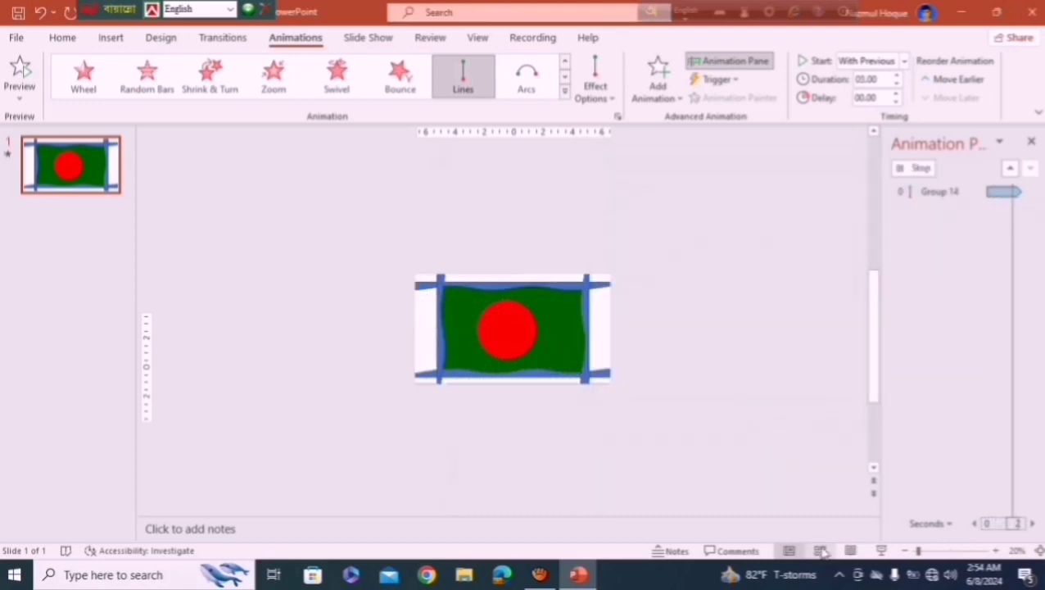
{"action": "left_click", "coordinate": [881, 552]}
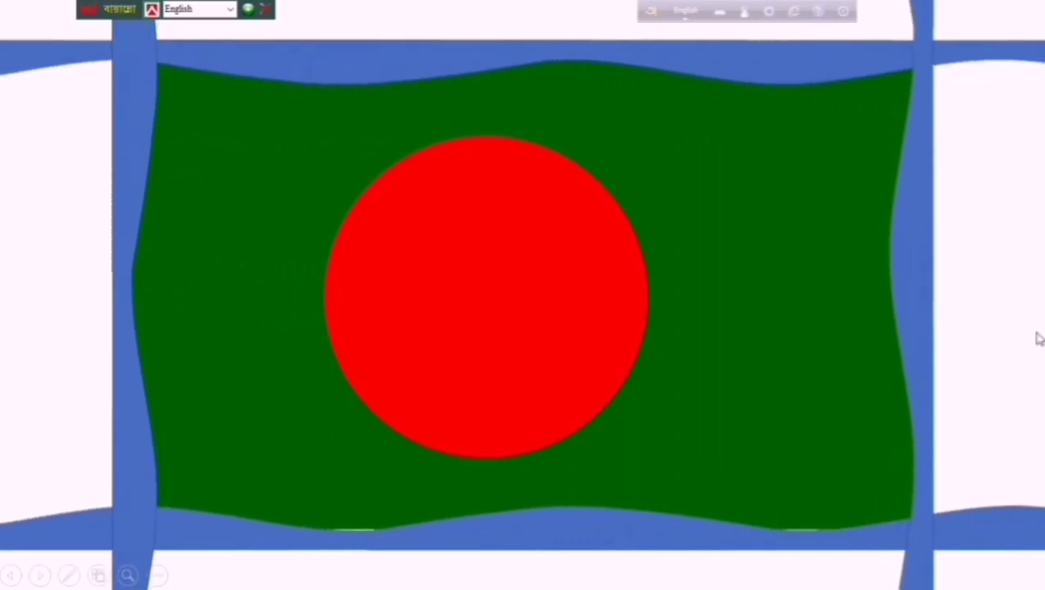
{"action": "right_click", "coordinate": [983, 322]}
- End the slide show and make the horizontal wave-line group white with no outline
{"action": "left_click", "coordinate": [926, 317]}
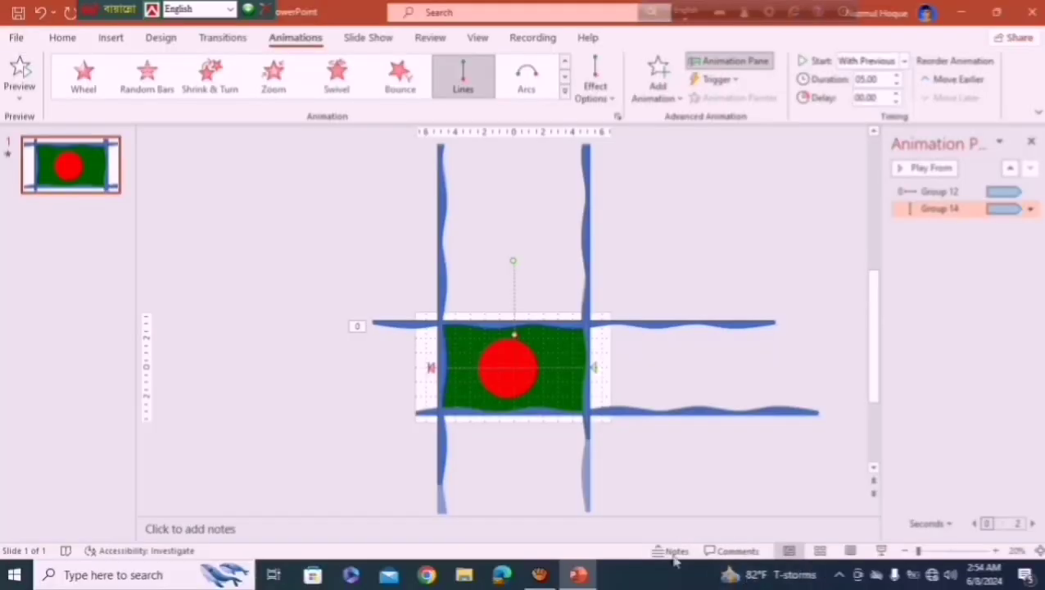
{"action": "left_click", "coordinate": [547, 420]}
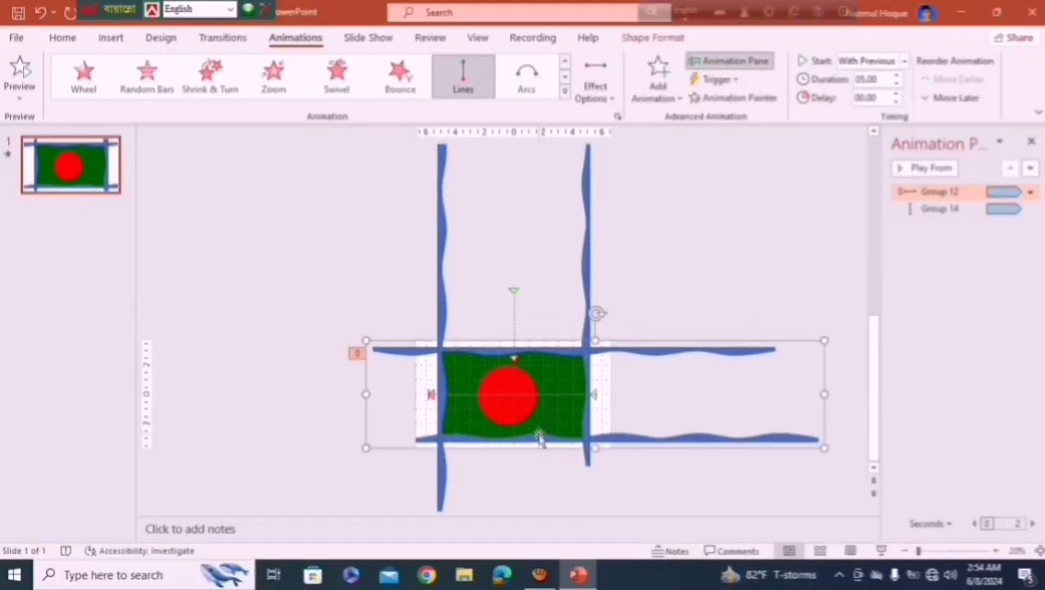
{"action": "left_click", "coordinate": [539, 438]}
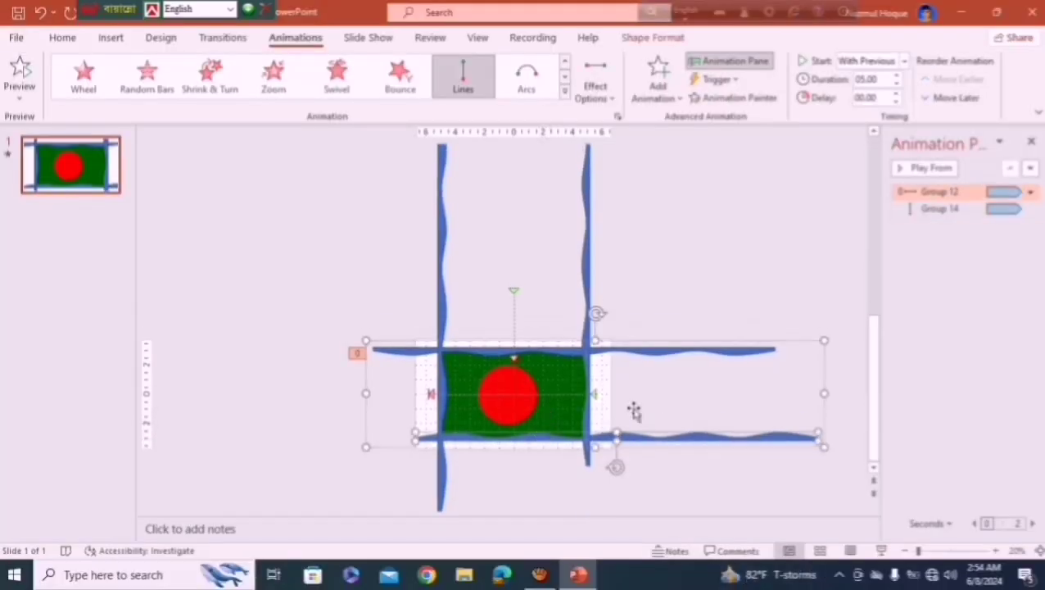
{"action": "left_click", "coordinate": [685, 367]}
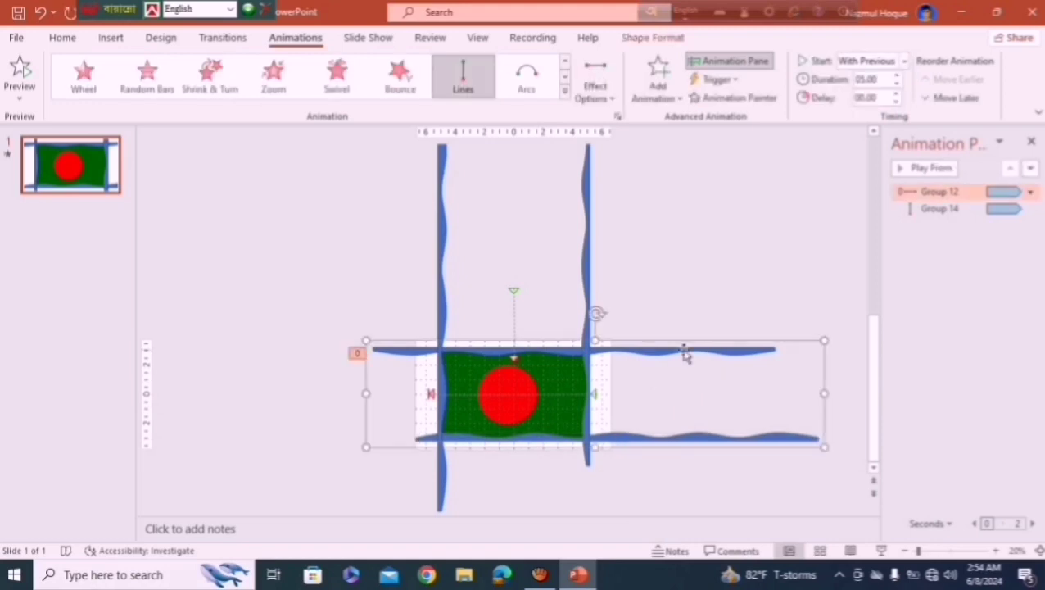
{"action": "left_click", "coordinate": [652, 37]}
{"action": "left_click", "coordinate": [395, 60]}
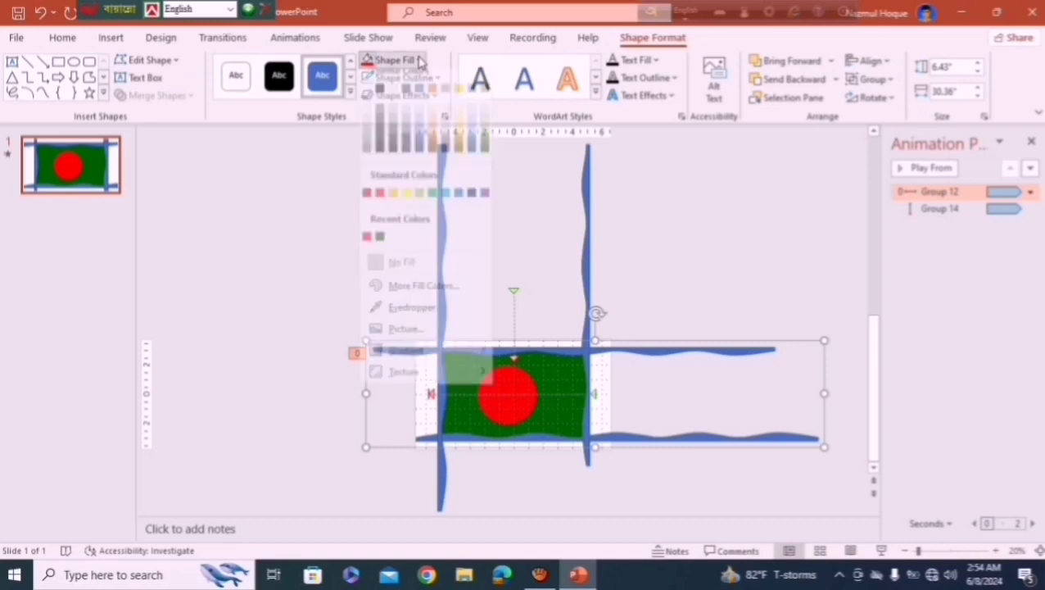
{"action": "left_click", "coordinate": [372, 99]}
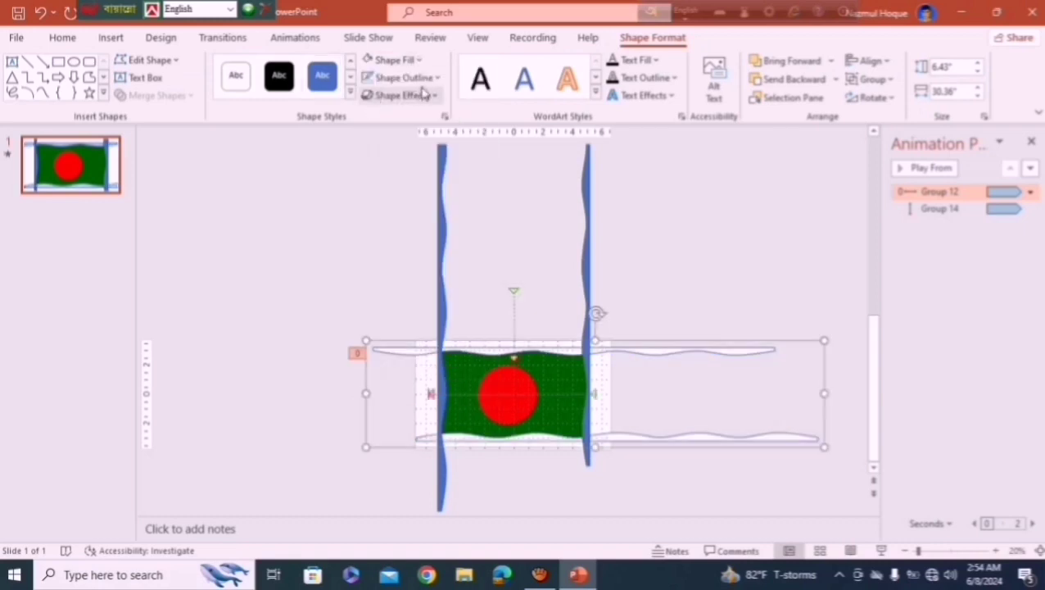
{"action": "left_click", "coordinate": [405, 77]}
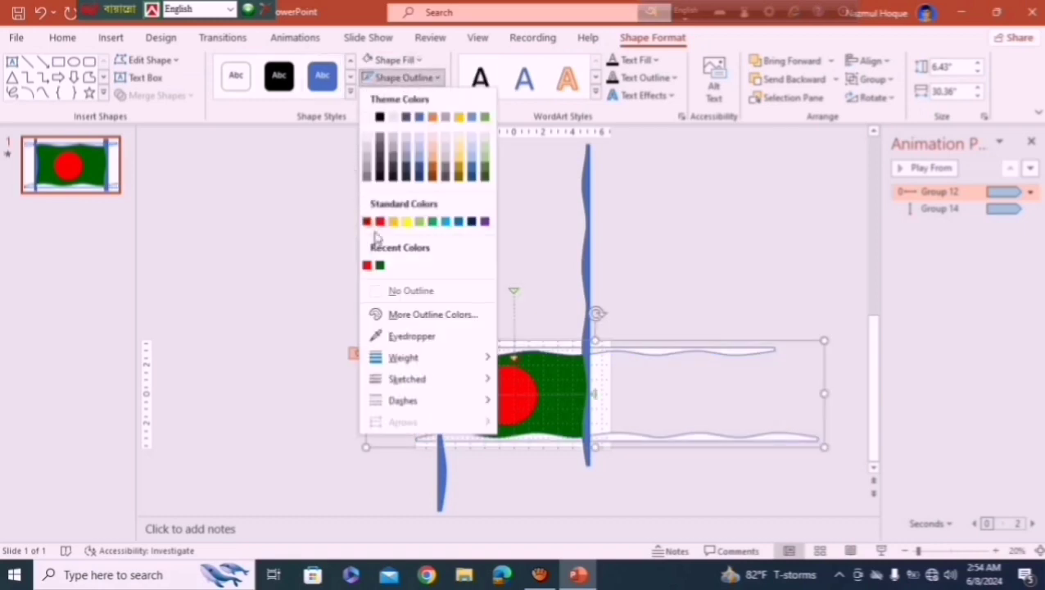
{"action": "left_click", "coordinate": [403, 295]}
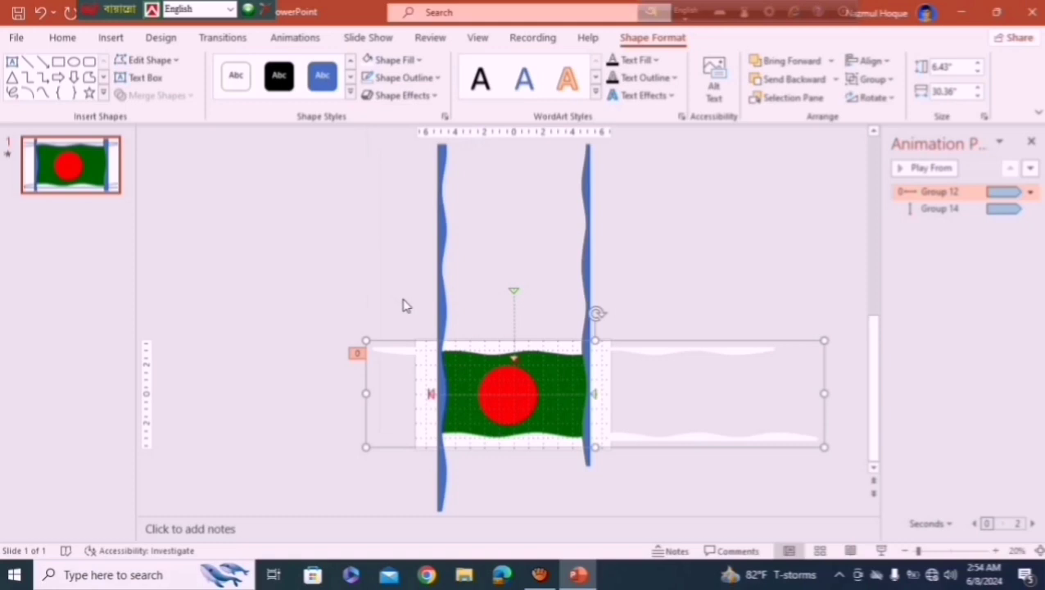
- Make the vertical wave-line group white with no outline
{"action": "left_click", "coordinate": [443, 258]}
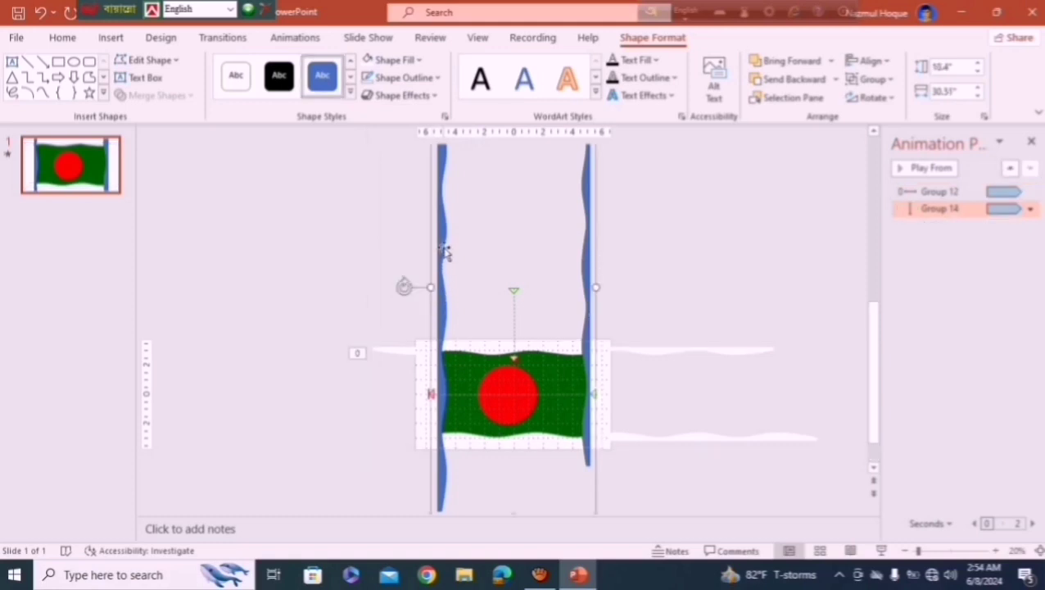
{"action": "left_click", "coordinate": [418, 59]}
{"action": "left_click", "coordinate": [366, 105]}
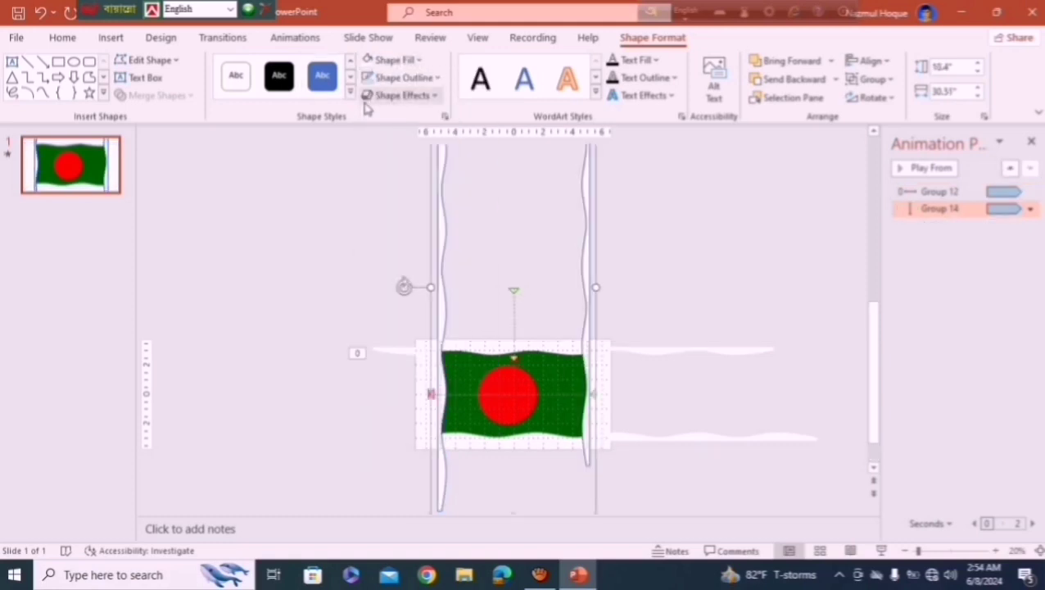
{"action": "left_click", "coordinate": [438, 78]}
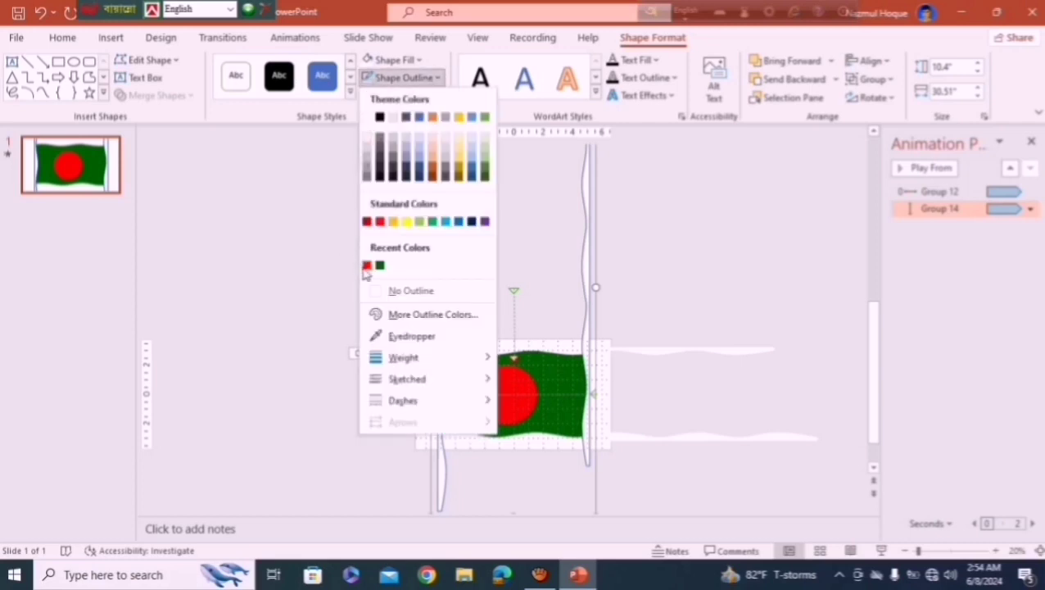
{"action": "left_click", "coordinate": [397, 290]}
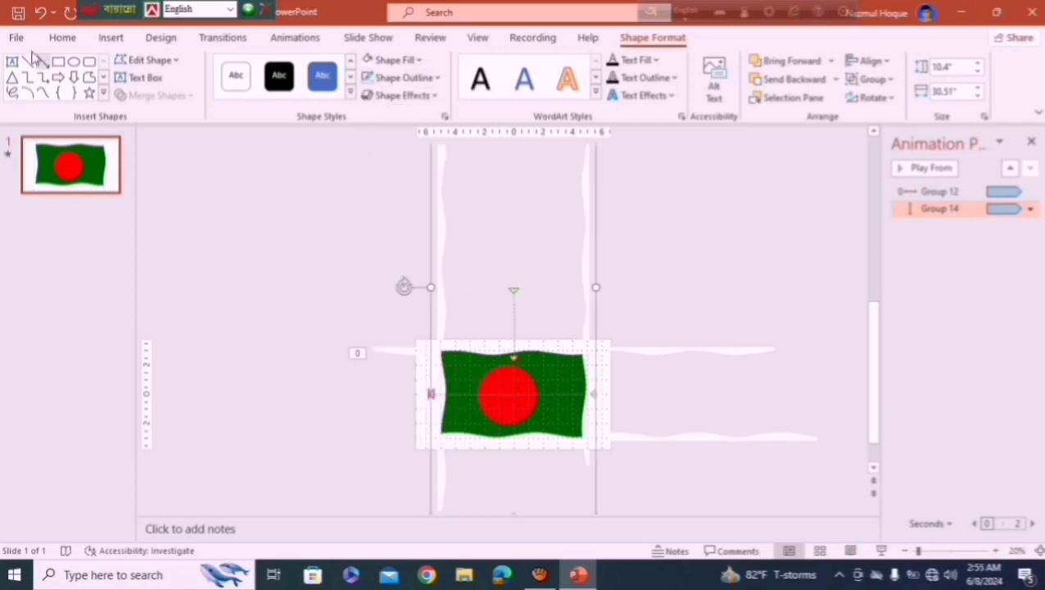
{"action": "left_click", "coordinate": [883, 552]}
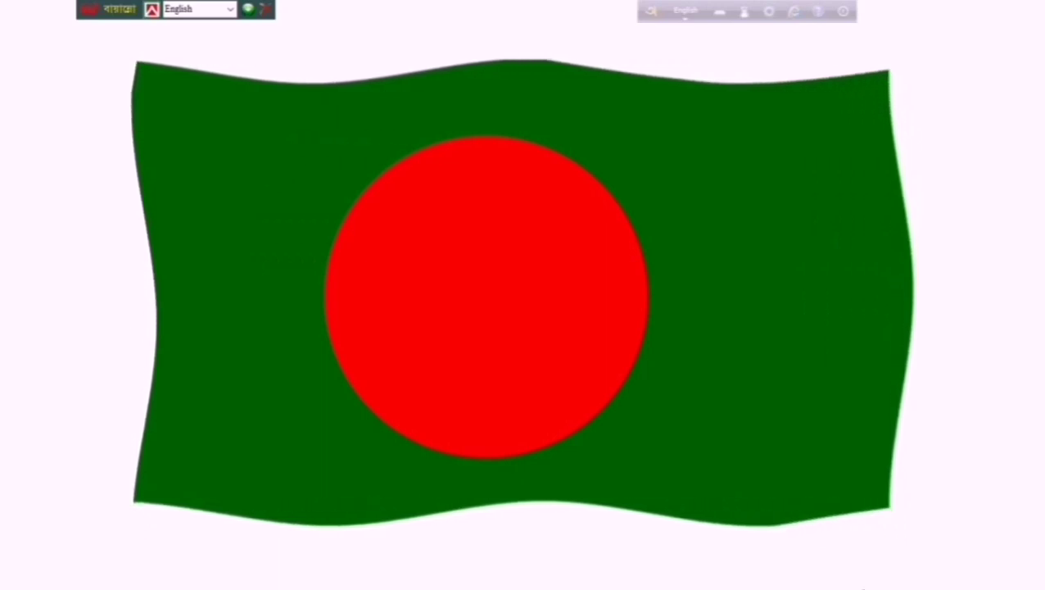
{"action": "right_click", "coordinate": [931, 234]}
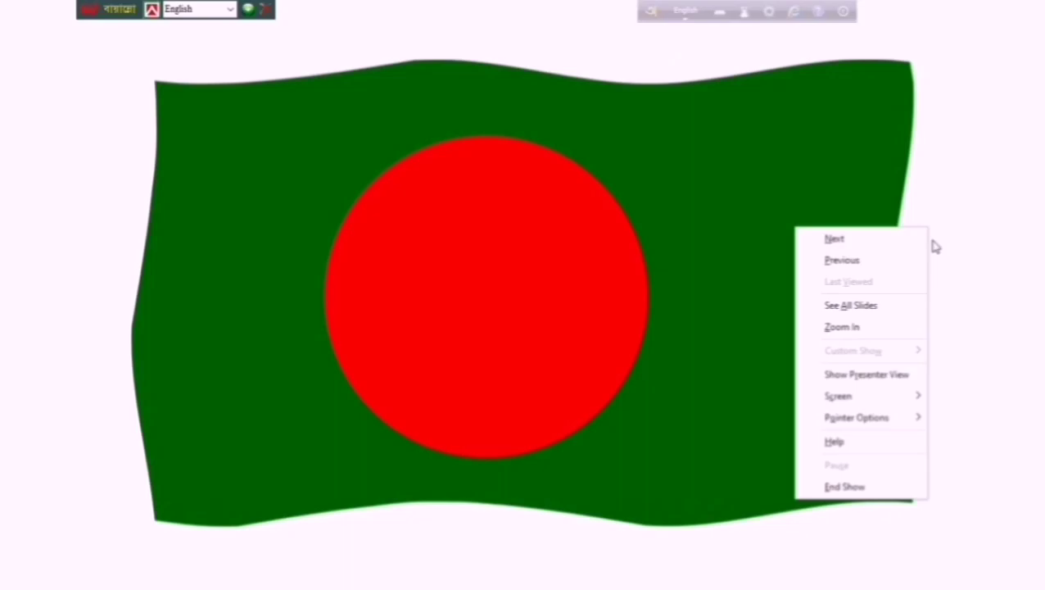
{"action": "left_click", "coordinate": [854, 486]}
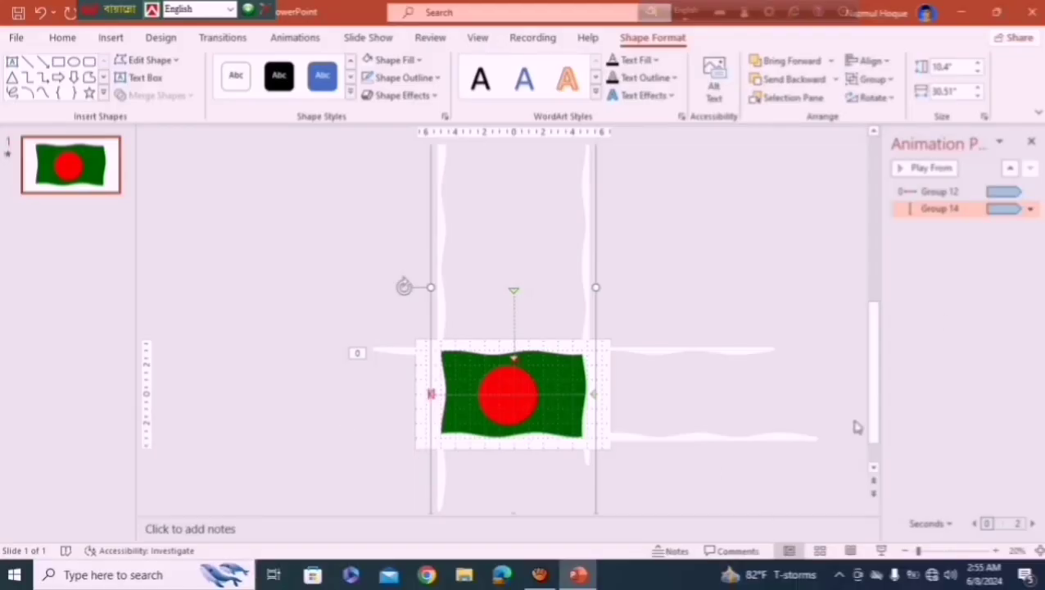
- Insert a new blank slide after slide 1 and zoom the view to 50%
{"action": "left_click", "coordinate": [97, 243]}
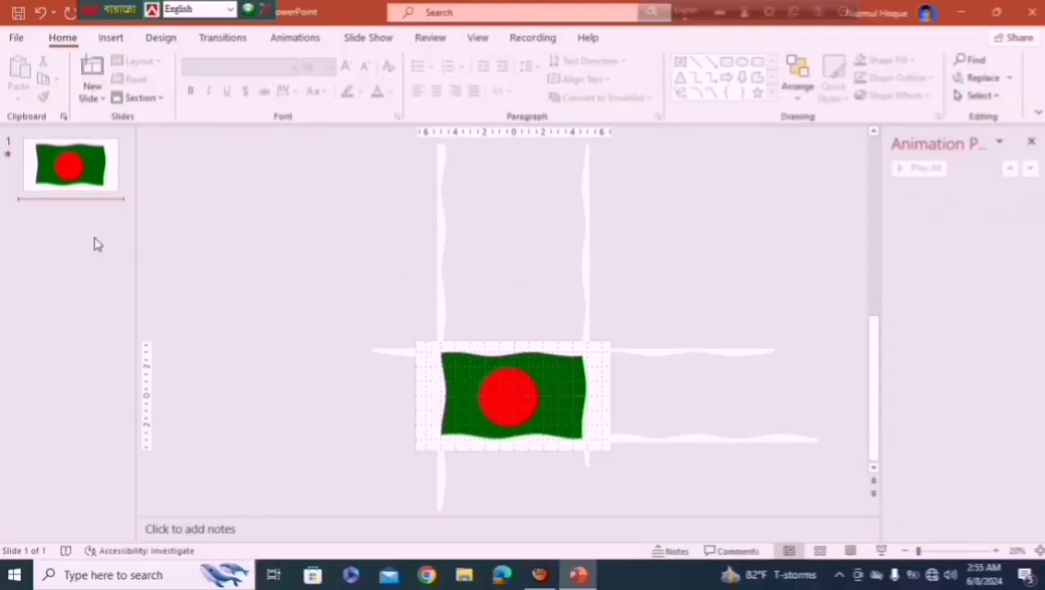
{"action": "key", "text": "Return"}
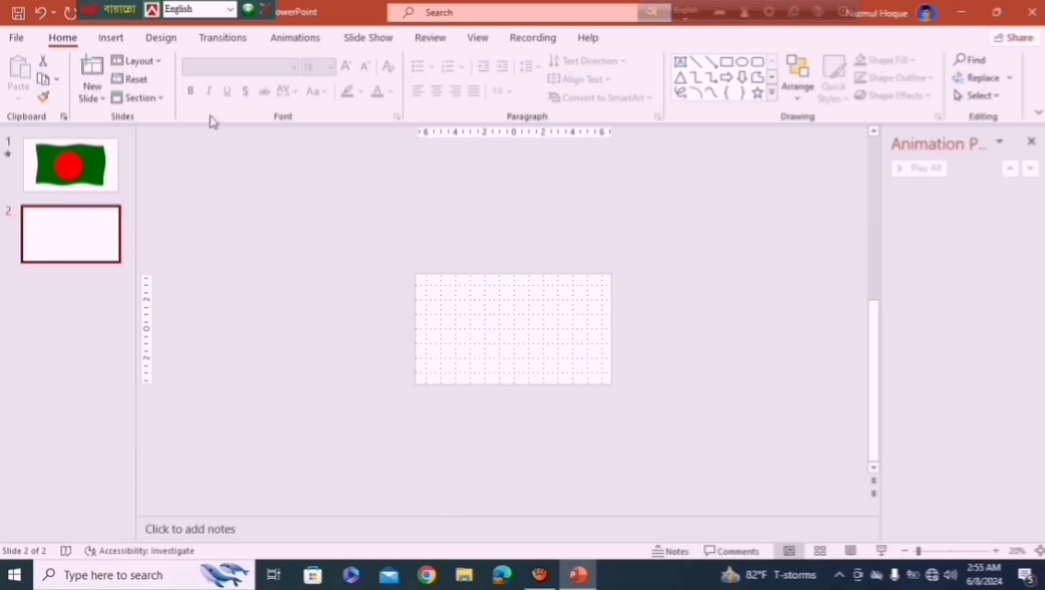
{"action": "left_click", "coordinate": [995, 551]}
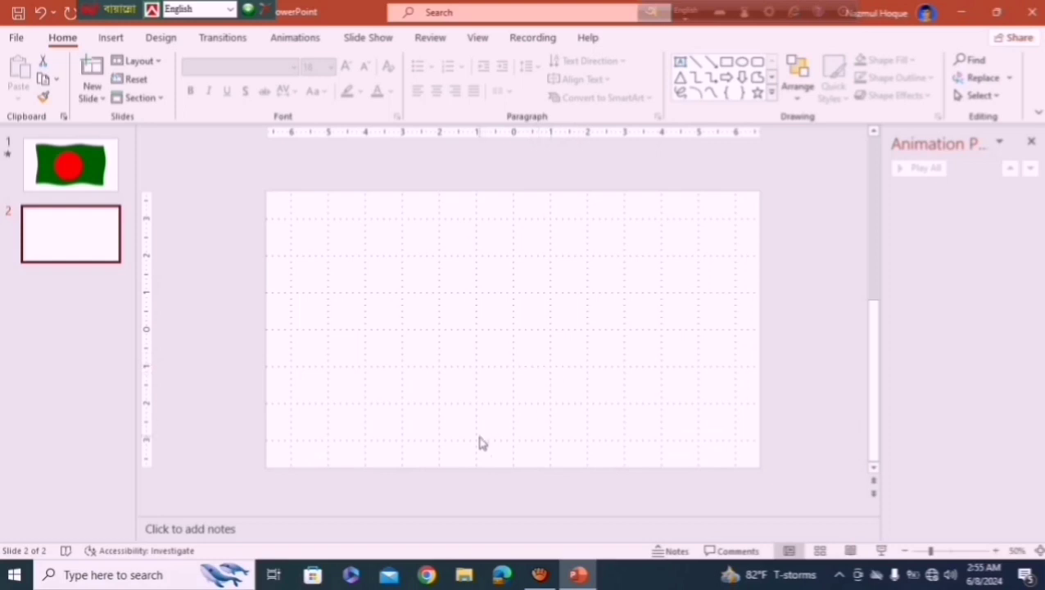
- Search the web for flagbd.gif in Google Chrome
{"action": "left_click", "coordinate": [436, 579]}
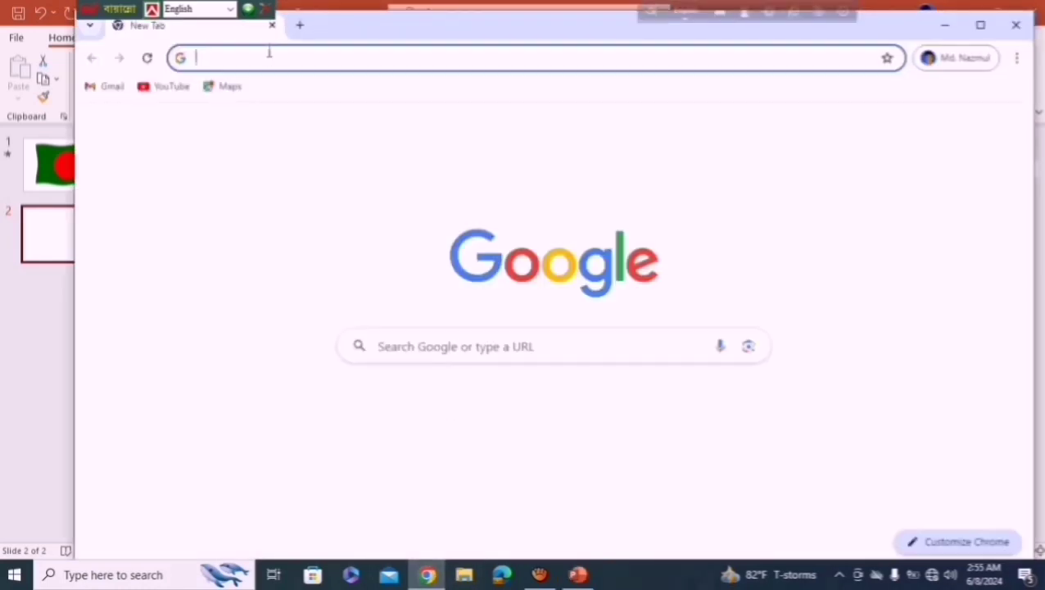
{"action": "left_click", "coordinate": [269, 52]}
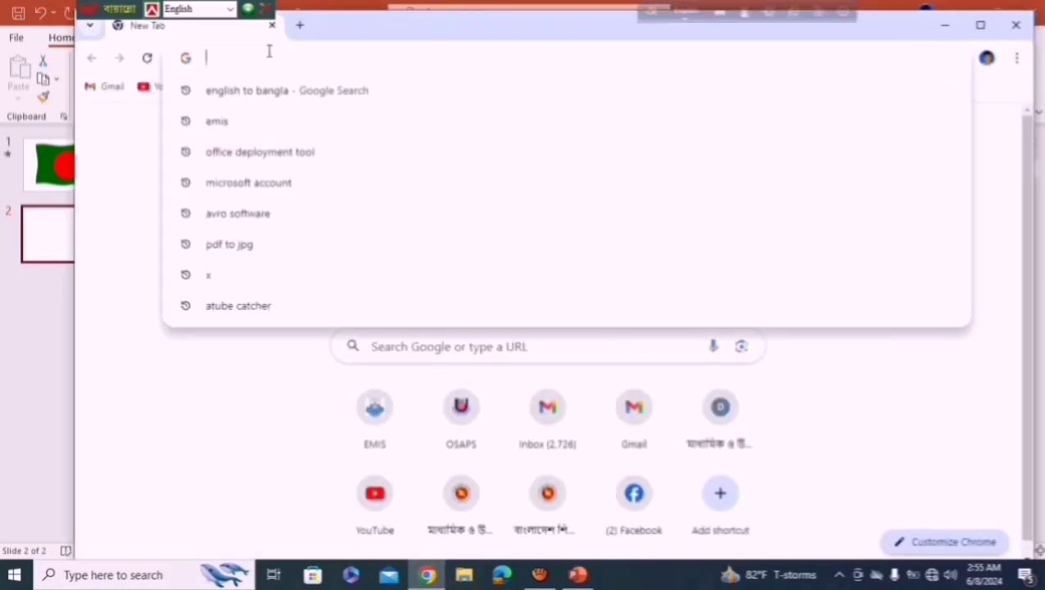
{"action": "type", "text": "fla"}
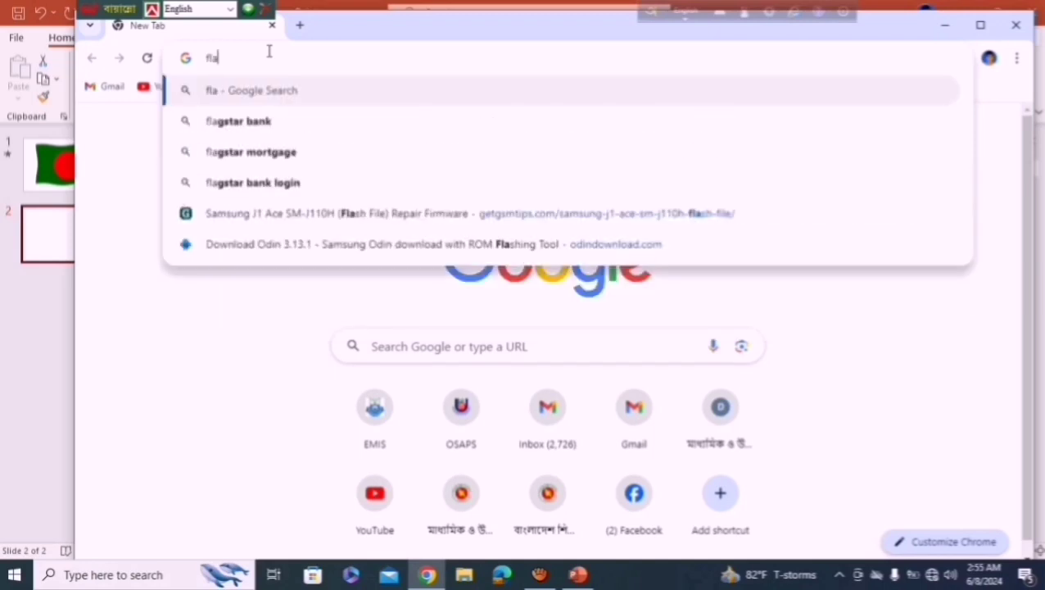
{"action": "type", "text": "g"}
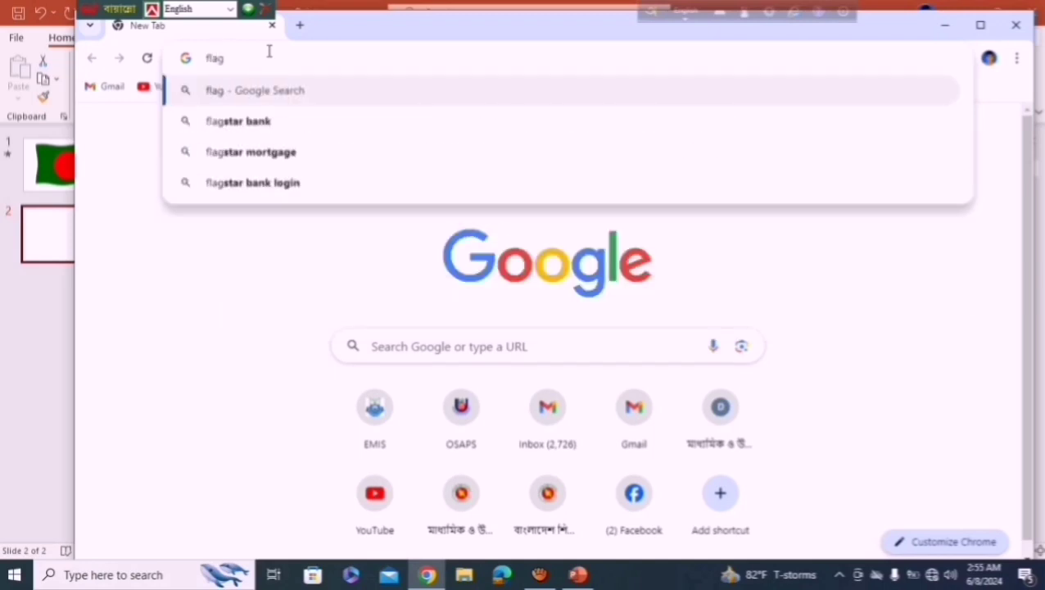
{"action": "type", "text": "bd."}
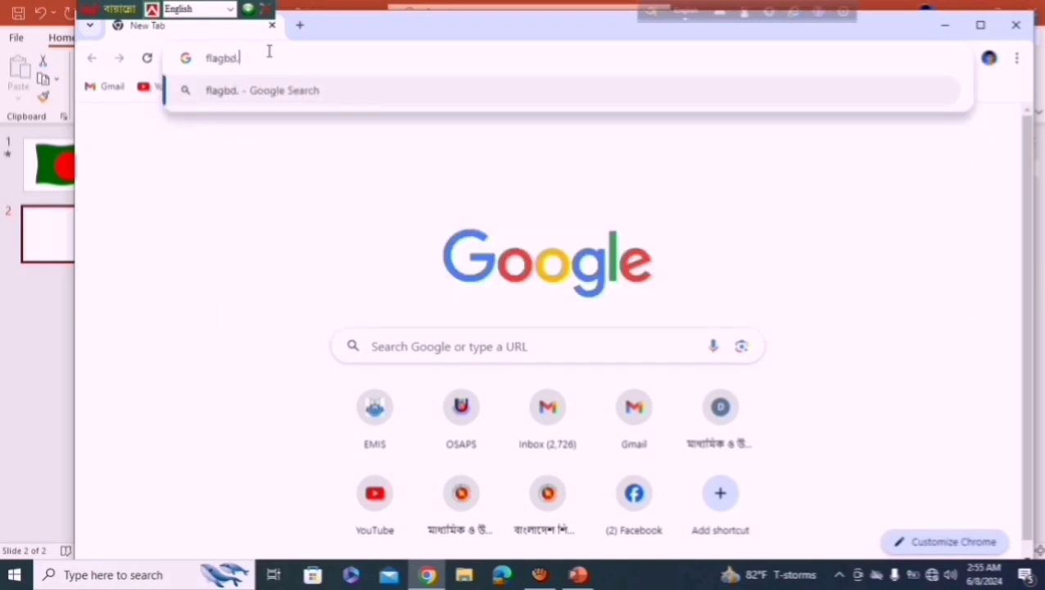
{"action": "type", "text": "gi"}
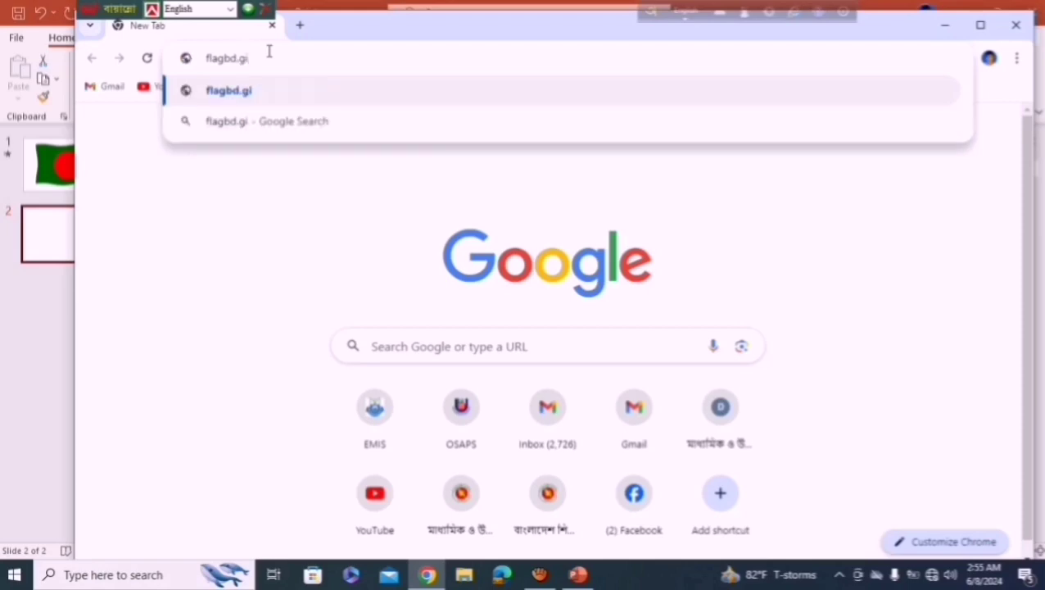
{"action": "type", "text": "f"}
{"action": "key", "text": "Return"}
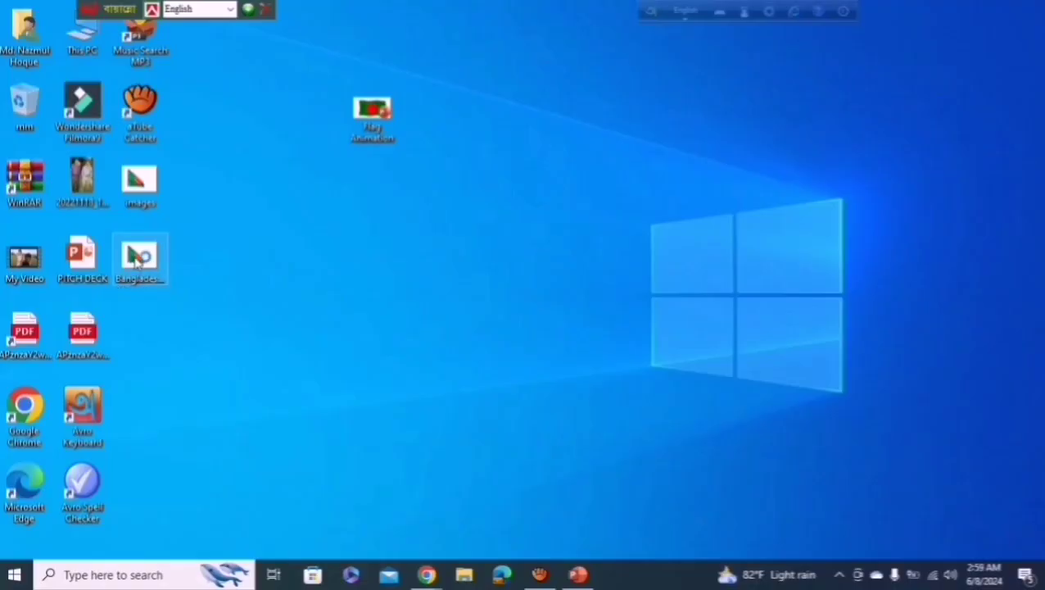
- View the Bangladesh flag GIF from the desktop in Photos, then close the viewer
{"action": "double_click", "coordinate": [136, 259]}
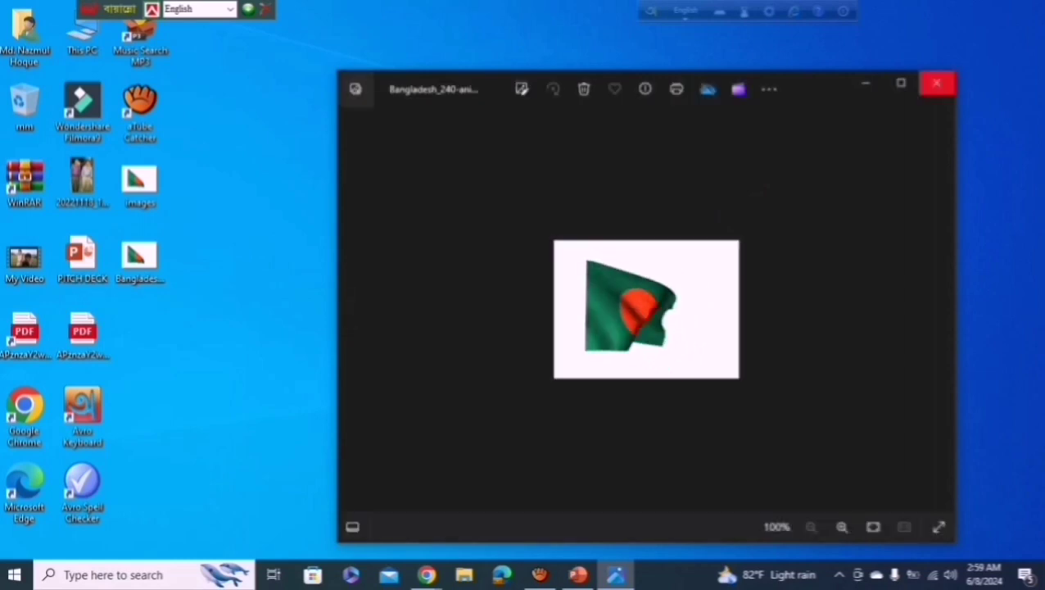
{"action": "left_click", "coordinate": [936, 83]}
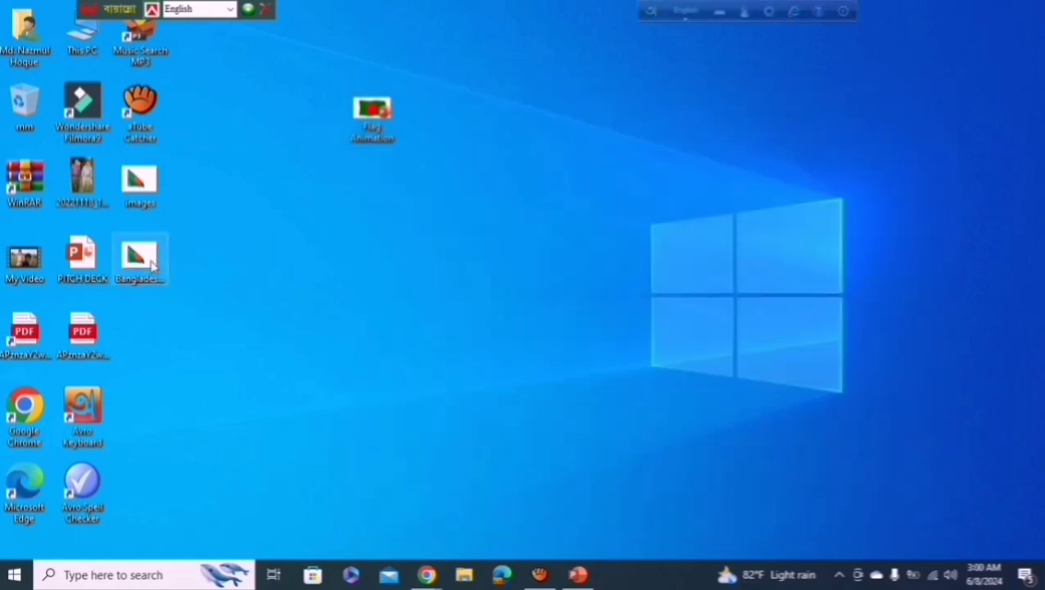
- Drag the Bangladesh flag GIF onto slide 2 and move it below the slide's centre
{"action": "mouse_move", "coordinate": [147, 260]}
{"action": "left_mouse_down"}
{"action": "mouse_move", "coordinate": [514, 418]}
{"action": "mouse_move", "coordinate": [584, 571]}
{"action": "mouse_move", "coordinate": [589, 467]}
{"action": "left_mouse_up"}
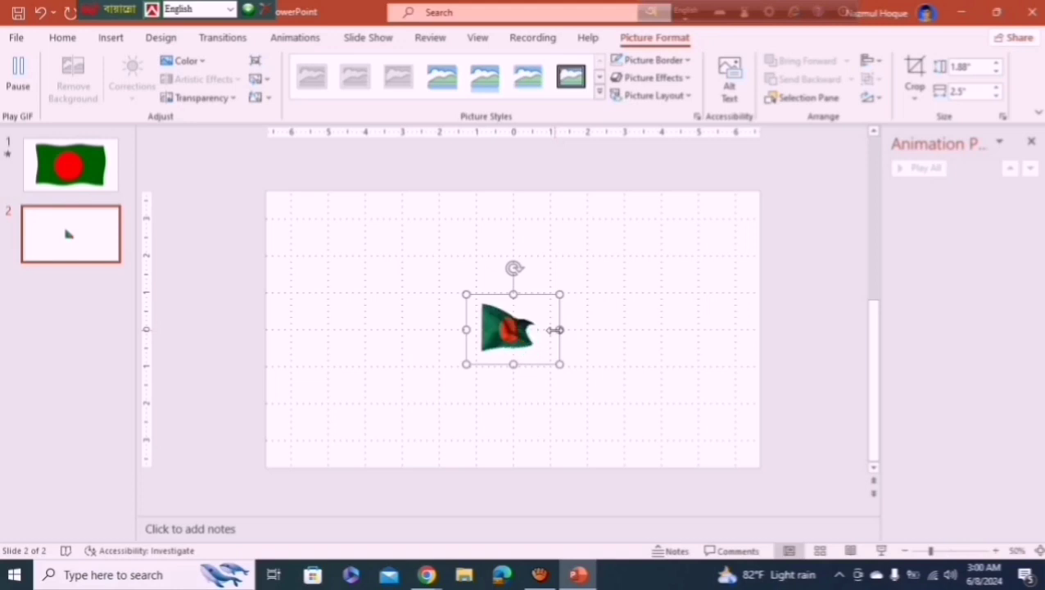
{"action": "left_click_drag", "start_coordinate": [527, 299], "coordinate": [539, 378]}
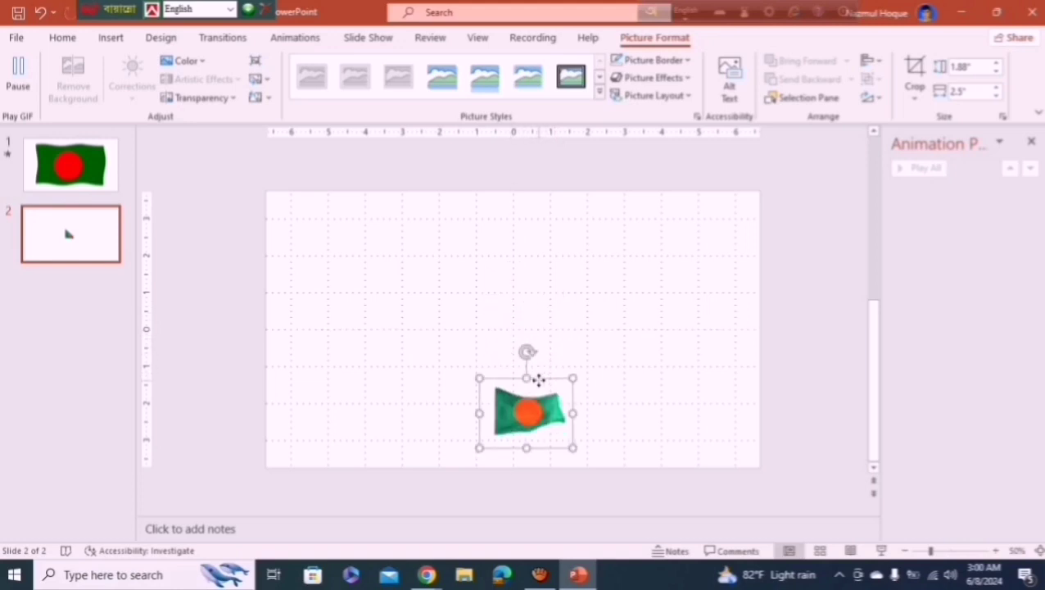
- Draw a thin 6.96" by 0.19" rounded-rectangle pole left of the flag, with no outline
{"action": "left_click", "coordinate": [112, 39]}
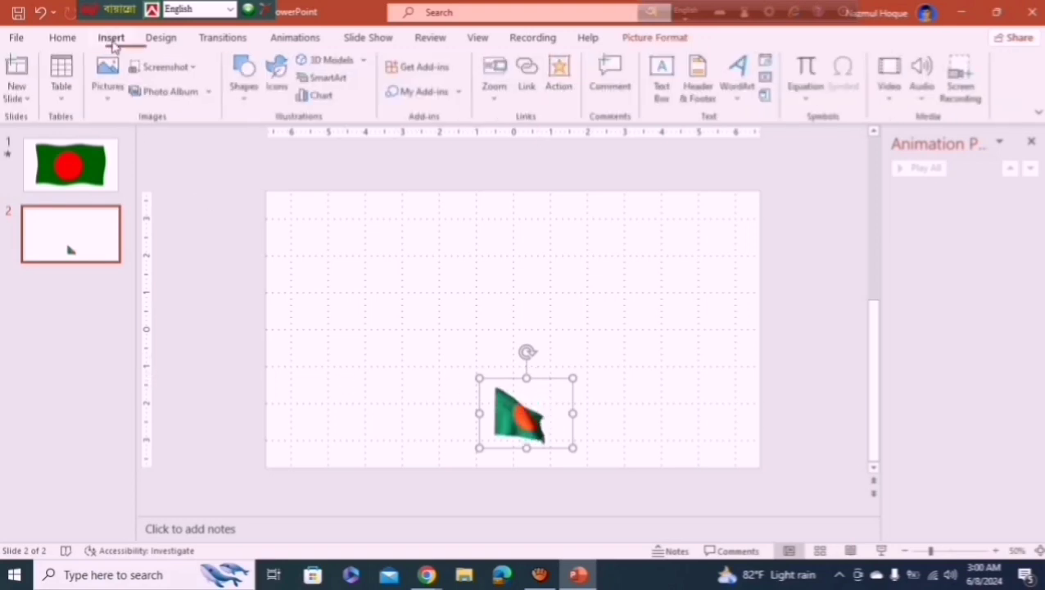
{"action": "left_click", "coordinate": [245, 82]}
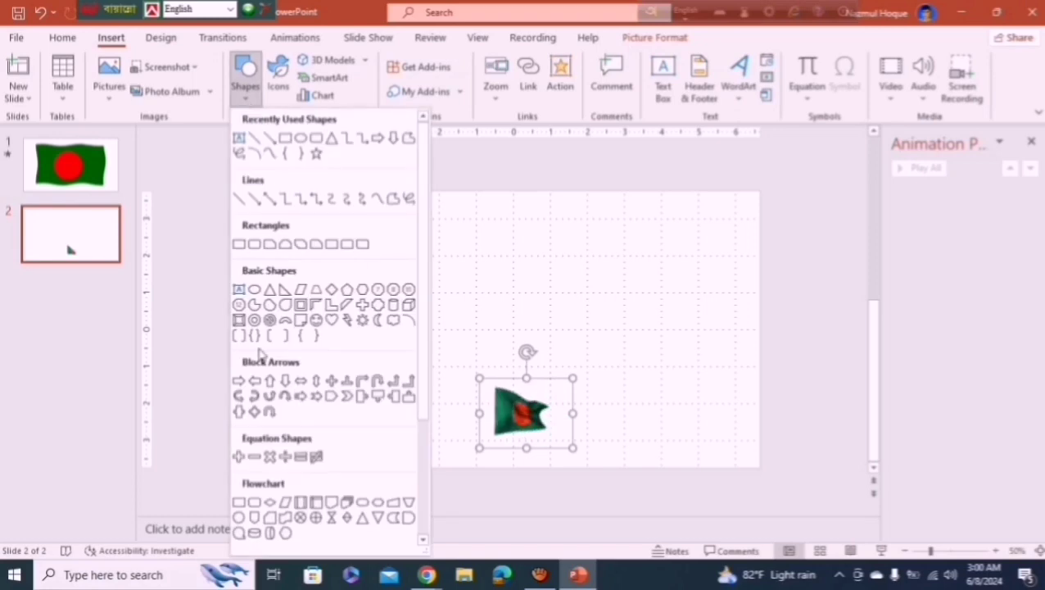
{"action": "left_click", "coordinate": [255, 245]}
{"action": "left_click_drag", "start_coordinate": [434, 202], "coordinate": [446, 450]}
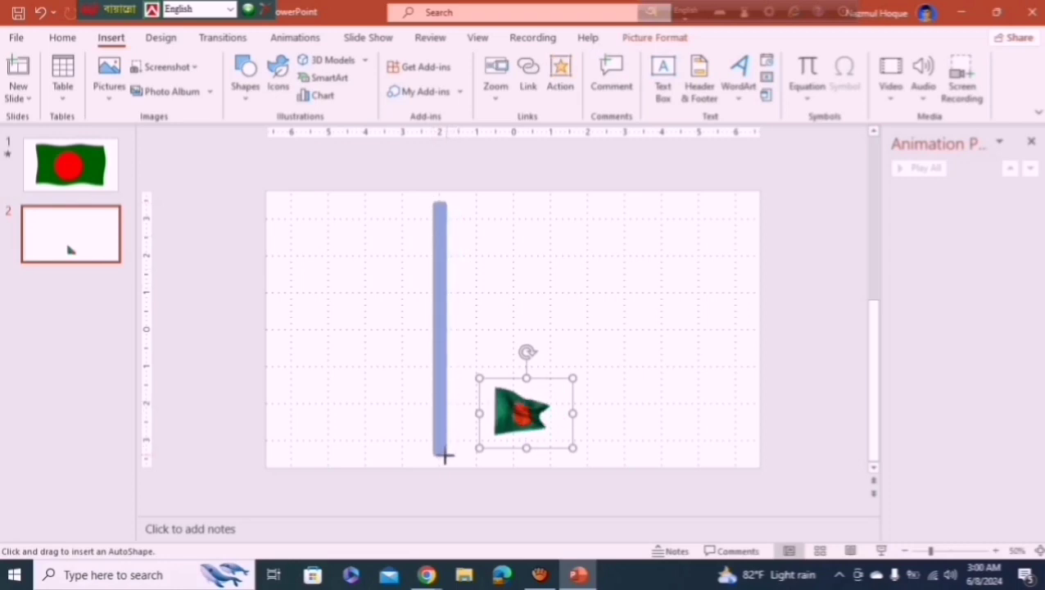
{"action": "left_click_drag", "start_coordinate": [445, 451], "coordinate": [430, 457]}
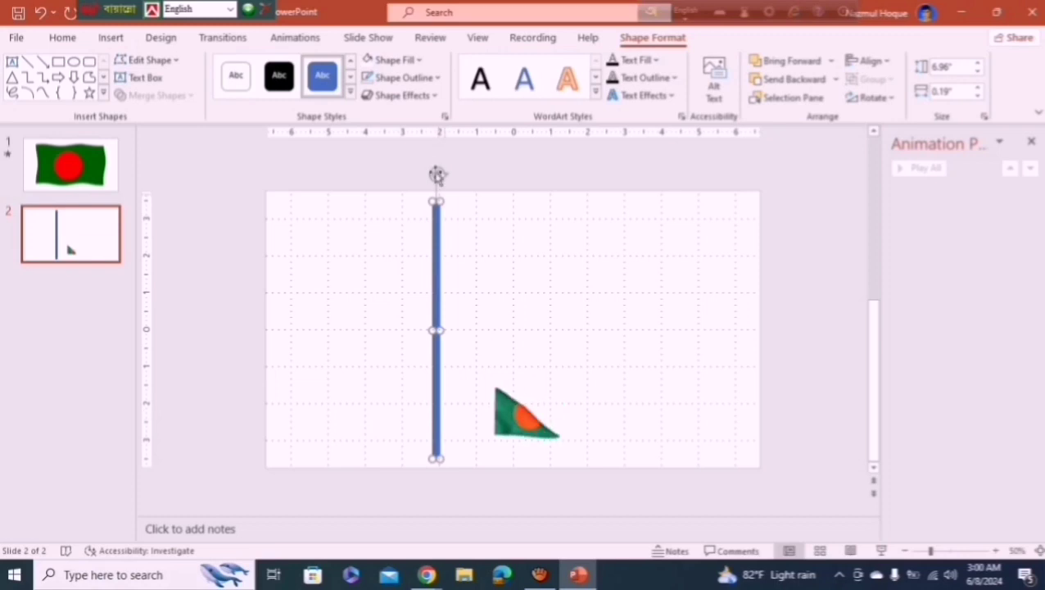
{"action": "left_click", "coordinate": [437, 77]}
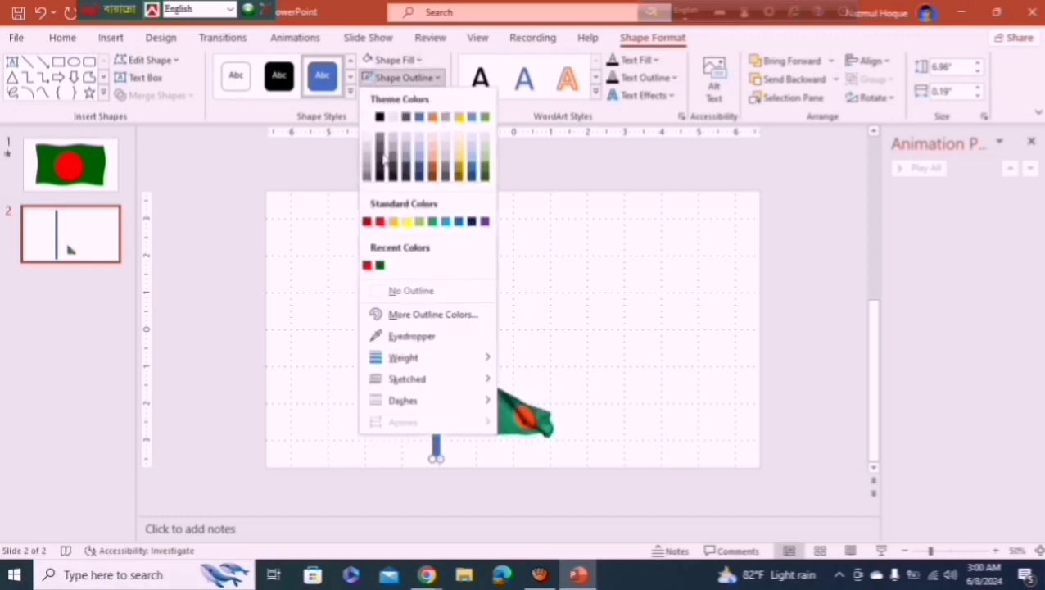
{"action": "left_click", "coordinate": [401, 292]}
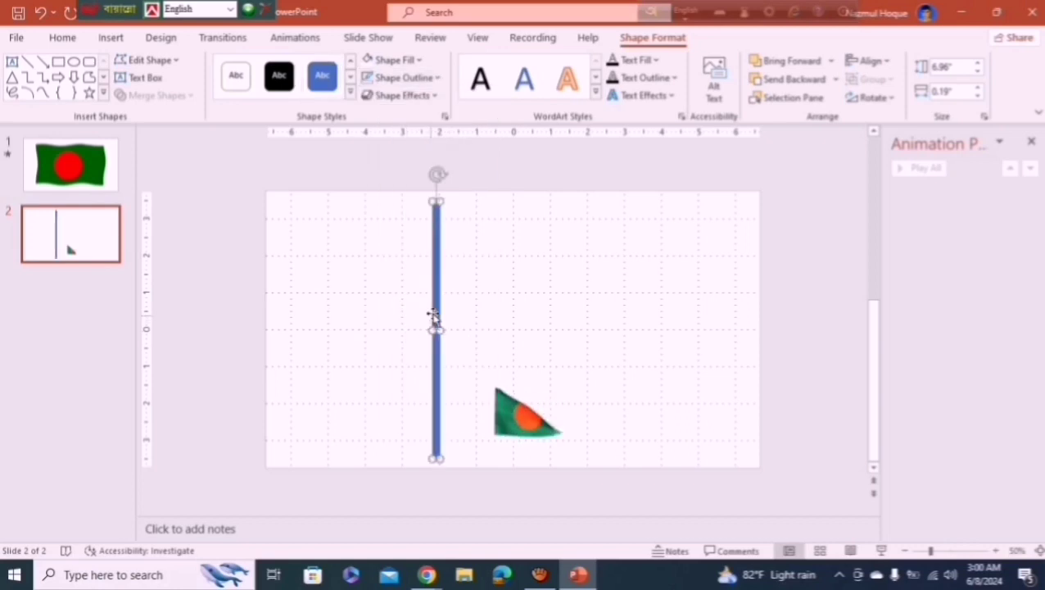
- Give the pole a gradient fill, removing one stop and making a stop near 23% green
{"action": "right_click", "coordinate": [433, 315]}
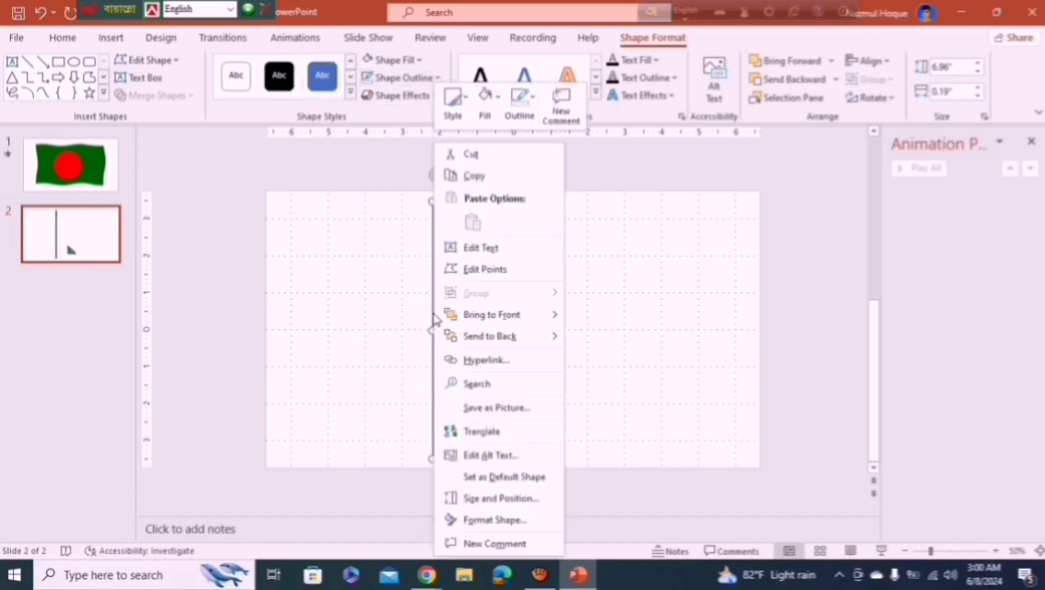
{"action": "left_click", "coordinate": [490, 519]}
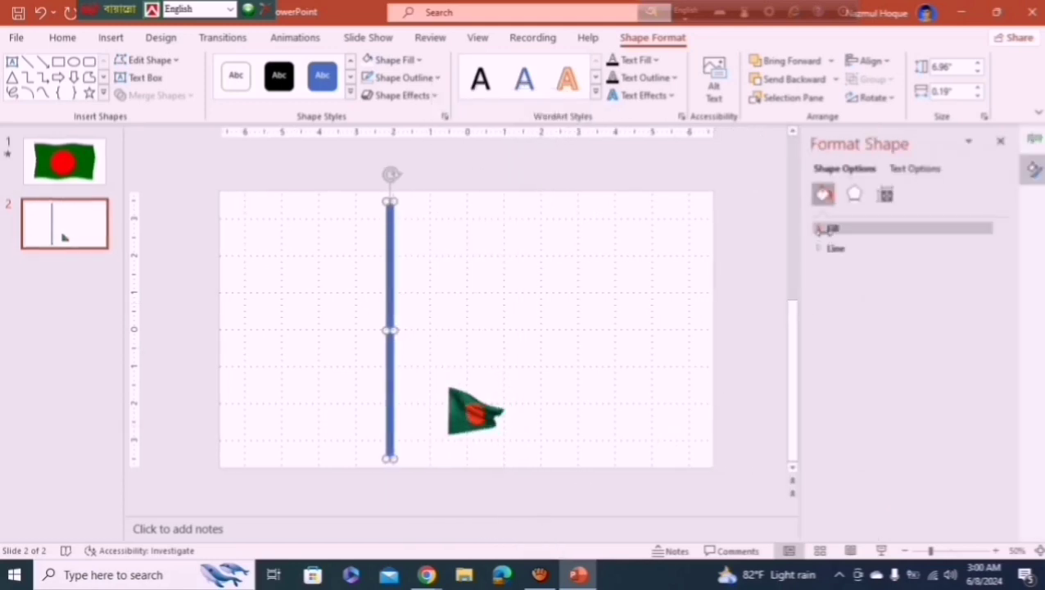
{"action": "left_click", "coordinate": [829, 228]}
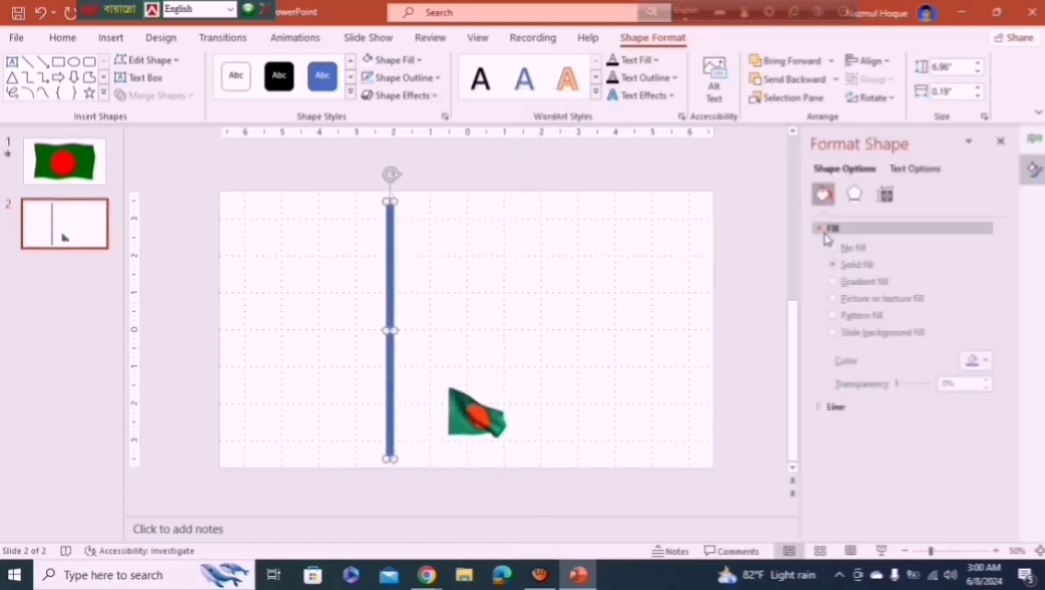
{"action": "left_click", "coordinate": [833, 285]}
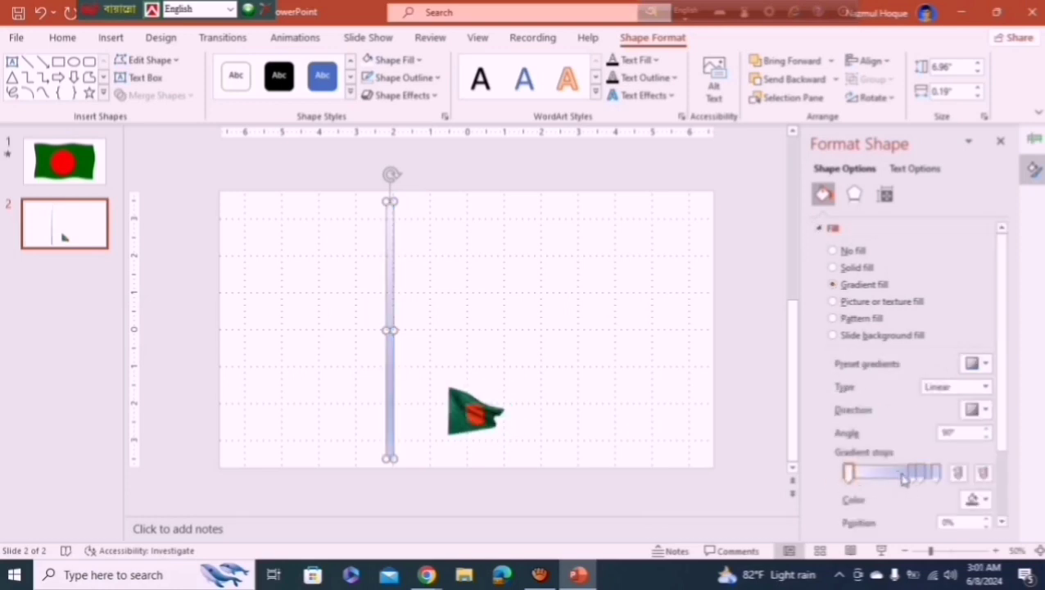
{"action": "left_click", "coordinate": [983, 475]}
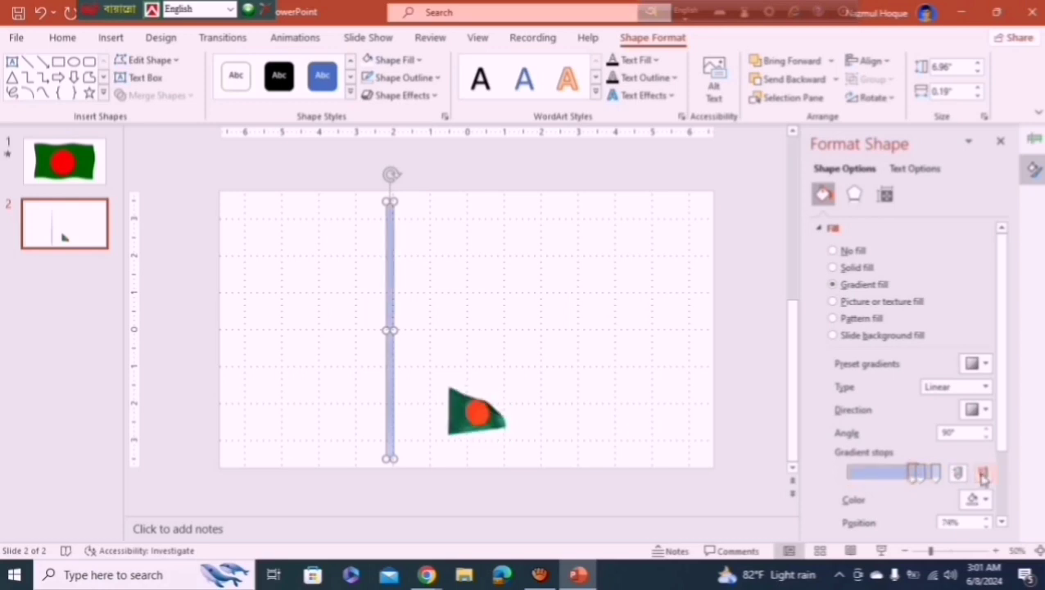
{"action": "left_click_drag", "start_coordinate": [919, 476], "coordinate": [854, 490]}
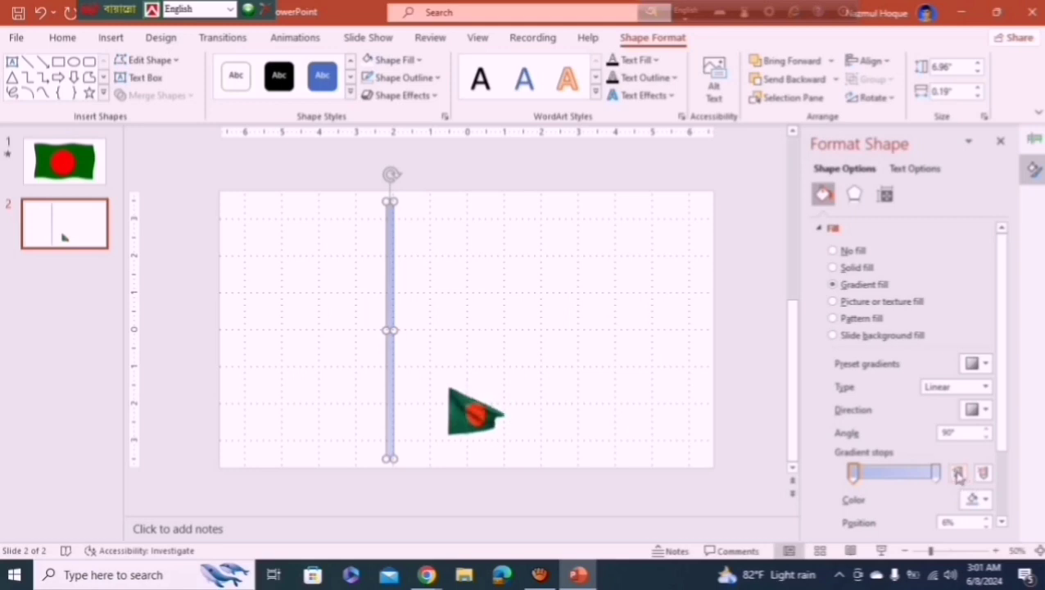
{"action": "left_click", "coordinate": [986, 501]}
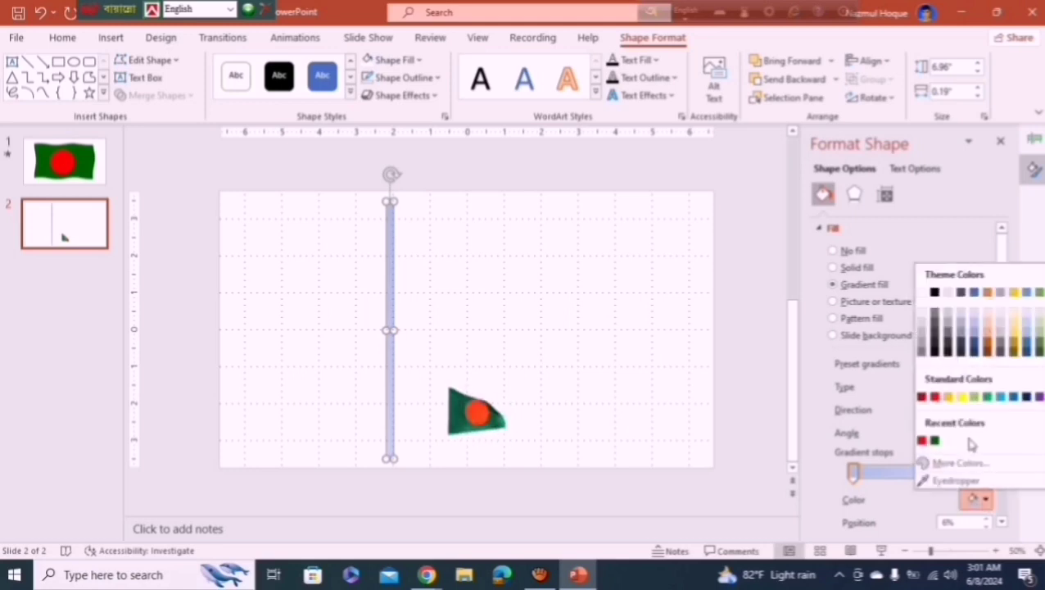
{"action": "left_click", "coordinate": [988, 397]}
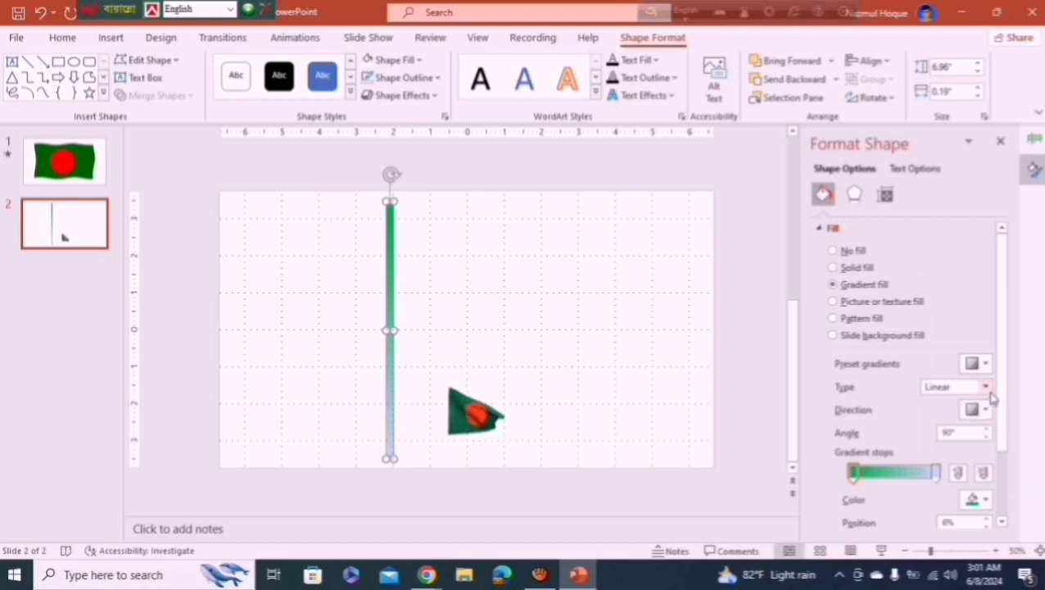
- Run the linear gradient left to right with a dark green right stop and white 40% stop
{"action": "left_click", "coordinate": [990, 392]}
{"action": "left_click", "coordinate": [990, 395]}
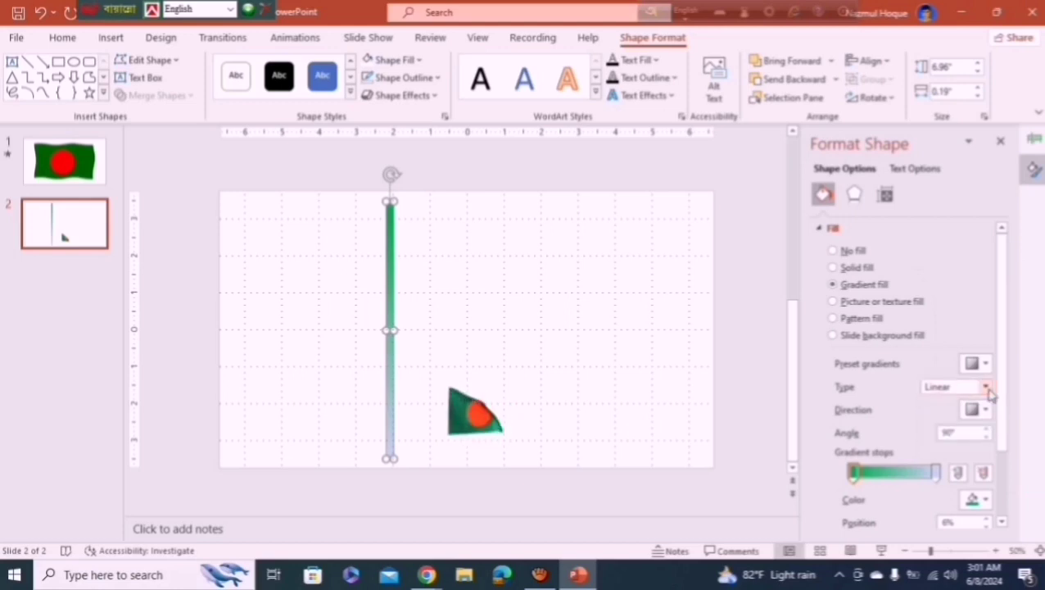
{"action": "left_click", "coordinate": [979, 410]}
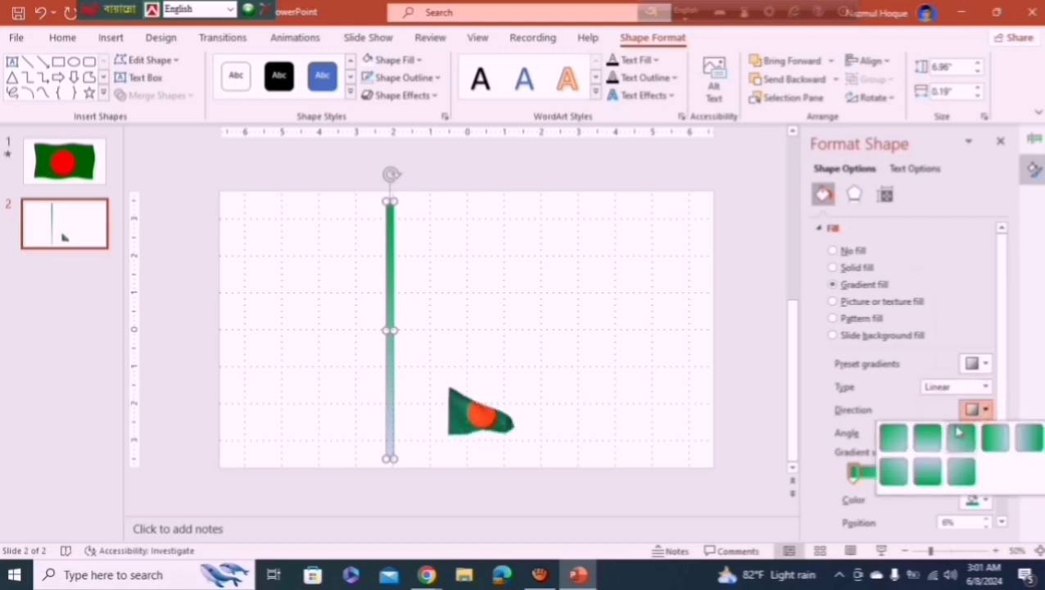
{"action": "left_click", "coordinate": [993, 439]}
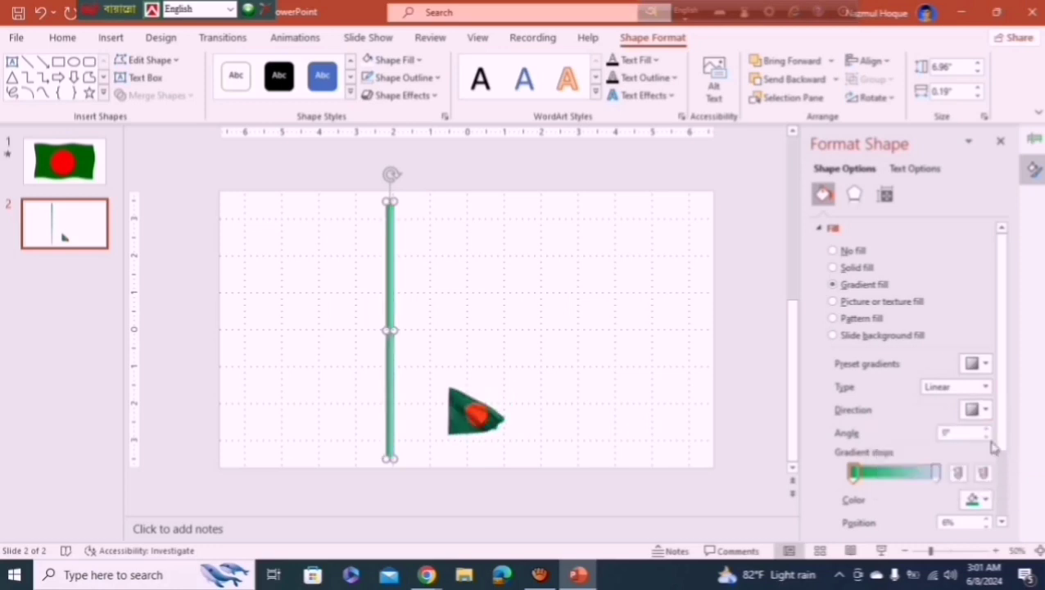
{"action": "left_click", "coordinate": [937, 473]}
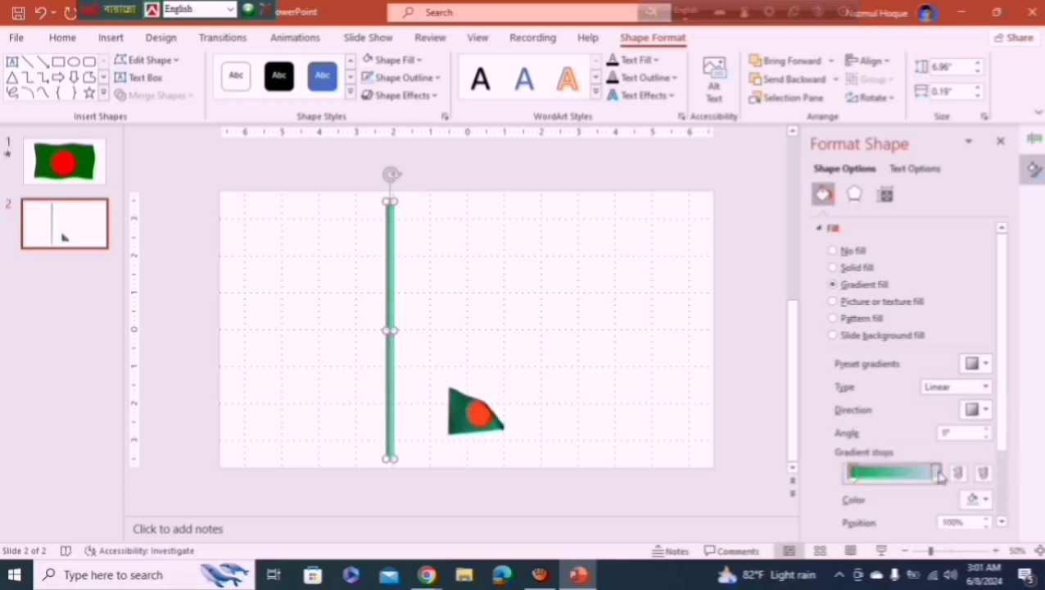
{"action": "left_click", "coordinate": [978, 499]}
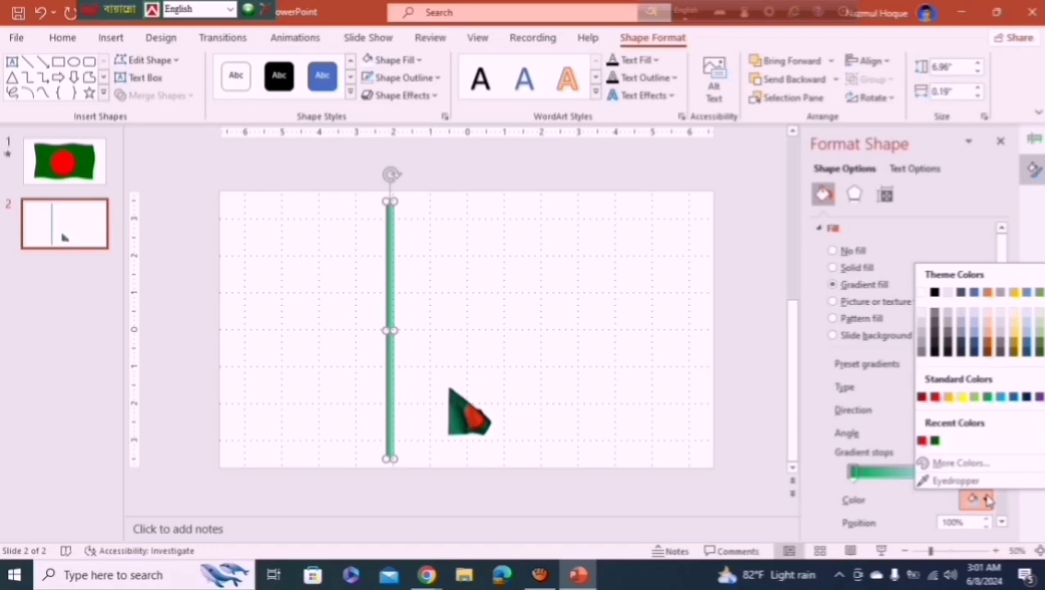
{"action": "left_click", "coordinate": [935, 441]}
{"action": "left_click", "coordinate": [890, 472]}
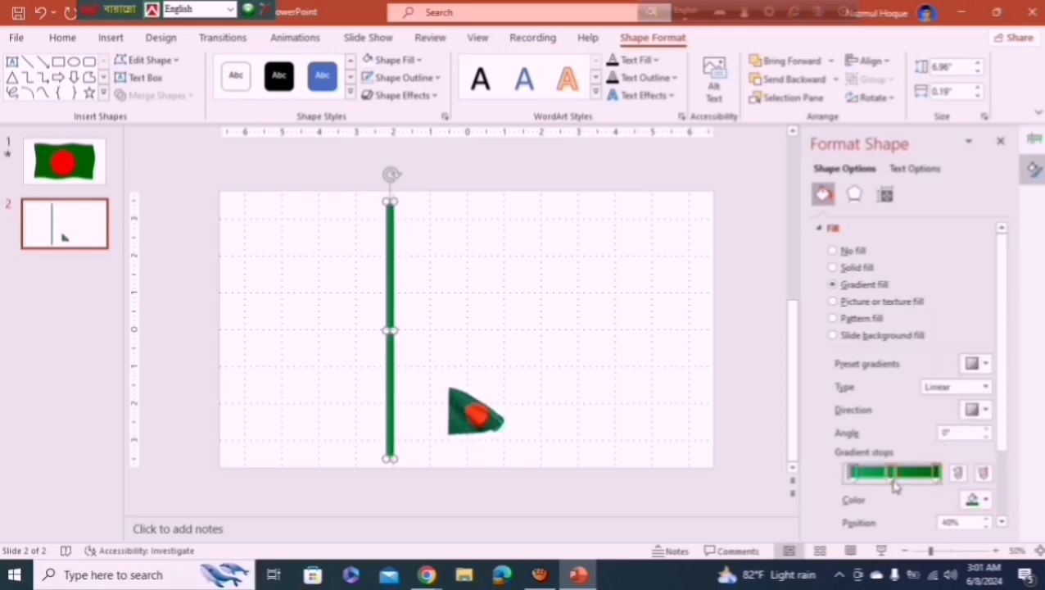
{"action": "left_click", "coordinate": [980, 499]}
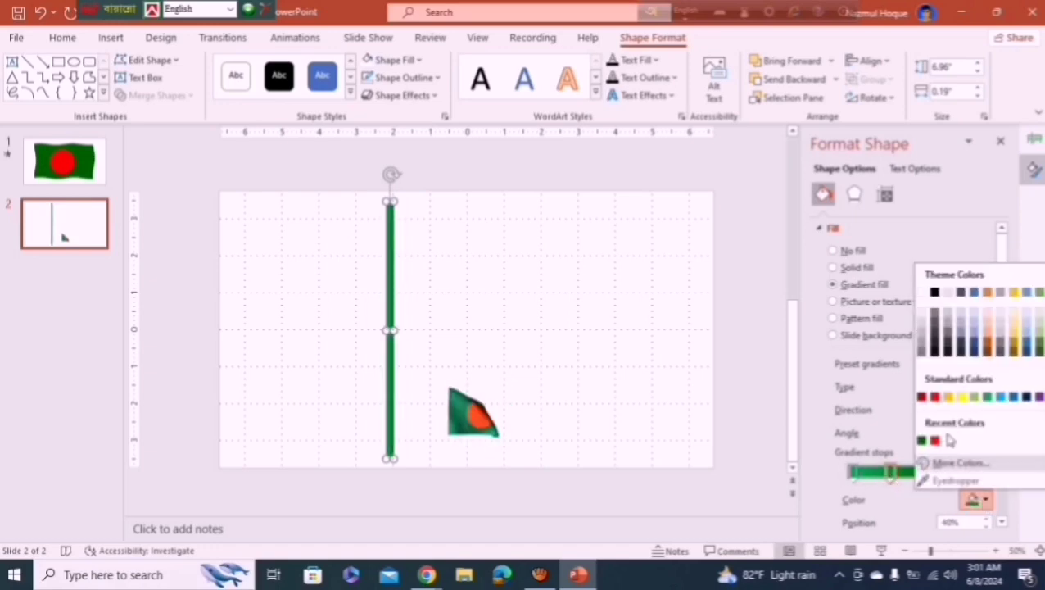
{"action": "left_click", "coordinate": [923, 292]}
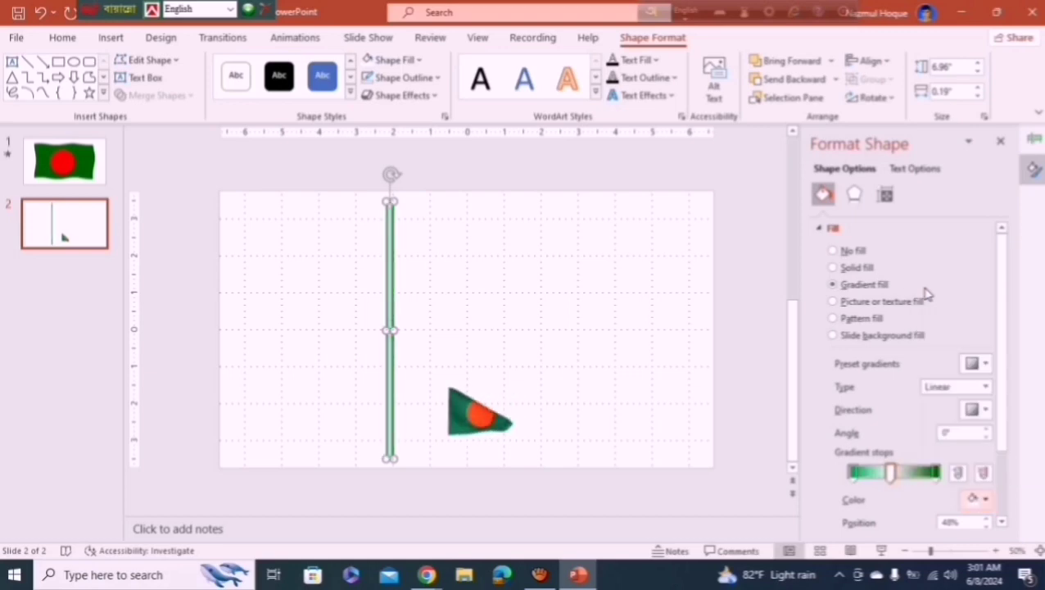
{"action": "mouse_move", "coordinate": [393, 399]}
{"action": "left_mouse_down"}
{"action": "mouse_move", "coordinate": [410, 395]}
{"action": "mouse_move", "coordinate": [366, 387]}
{"action": "left_mouse_up"}
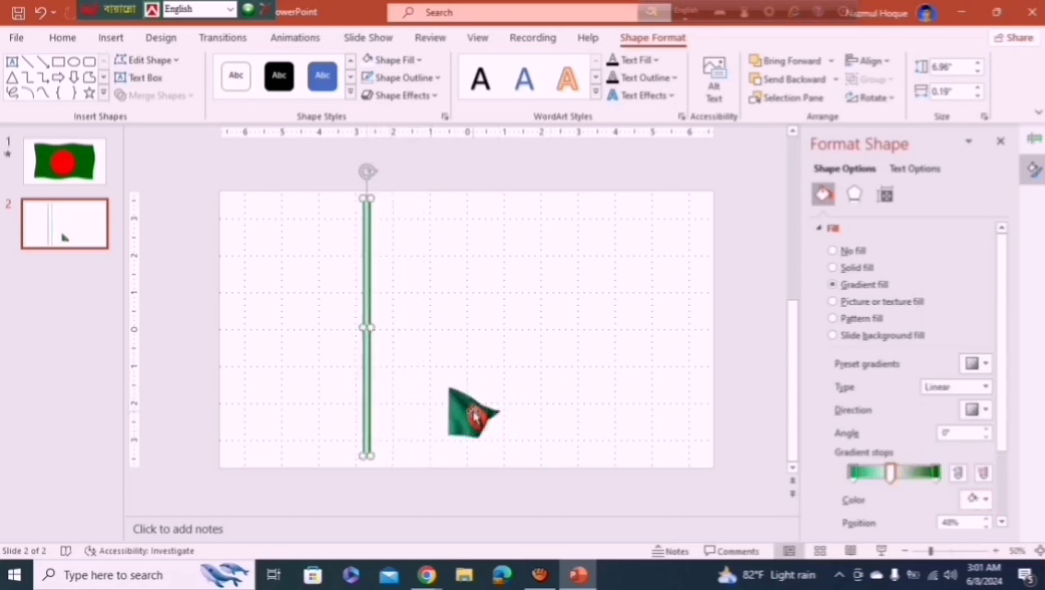
{"action": "left_click", "coordinate": [475, 417]}
- Move the flag GIF against the pole's lower end, then reselect the pole and open Insert Shapes
{"action": "mouse_move", "coordinate": [475, 416]}
{"action": "left_mouse_down"}
{"action": "mouse_move", "coordinate": [410, 424]}
{"action": "mouse_move", "coordinate": [415, 434]}
{"action": "left_mouse_up"}
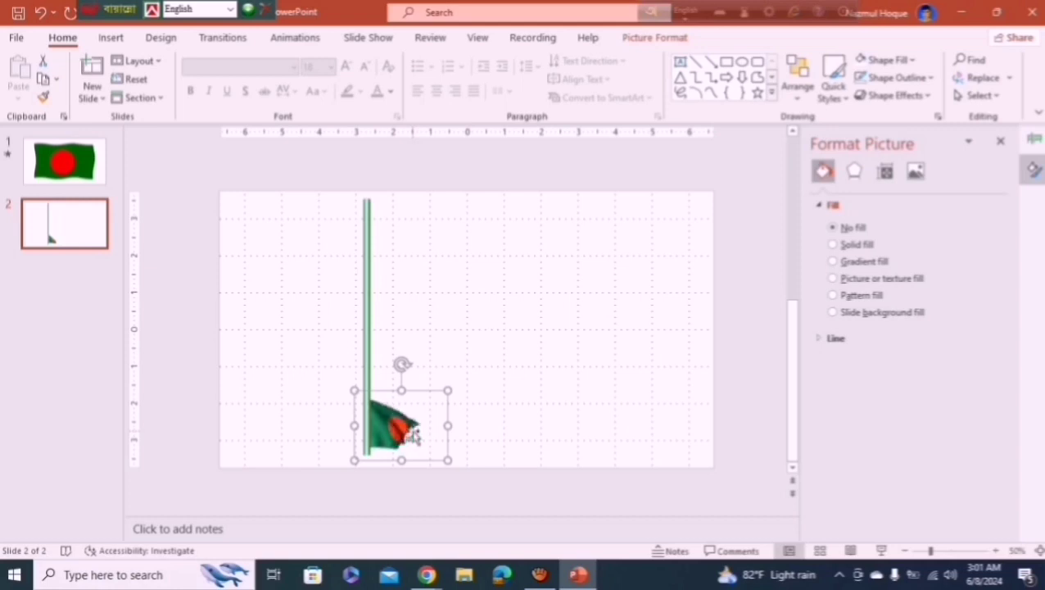
{"action": "left_click", "coordinate": [371, 361]}
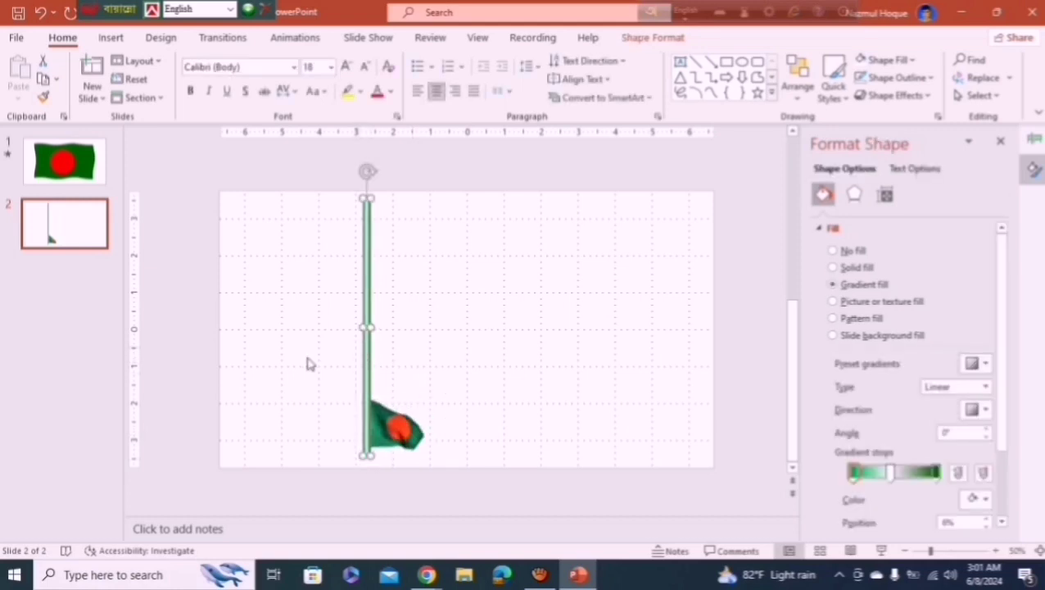
{"action": "left_click", "coordinate": [111, 38]}
{"action": "left_click", "coordinate": [245, 78]}
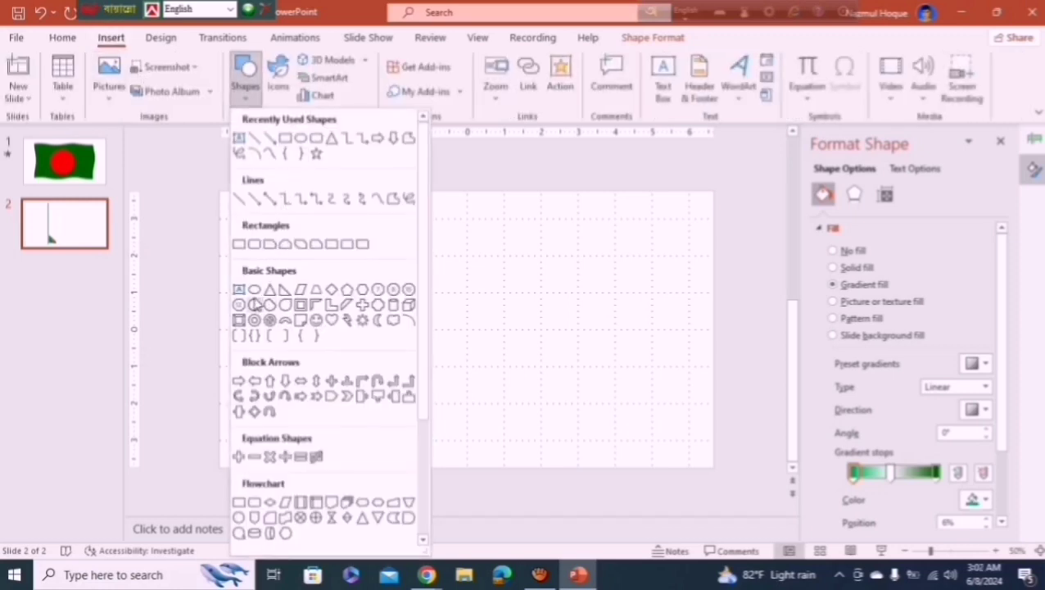
- Draw a small rectangle base at the pole's foot and group it with the pole
{"action": "left_click", "coordinate": [286, 244]}
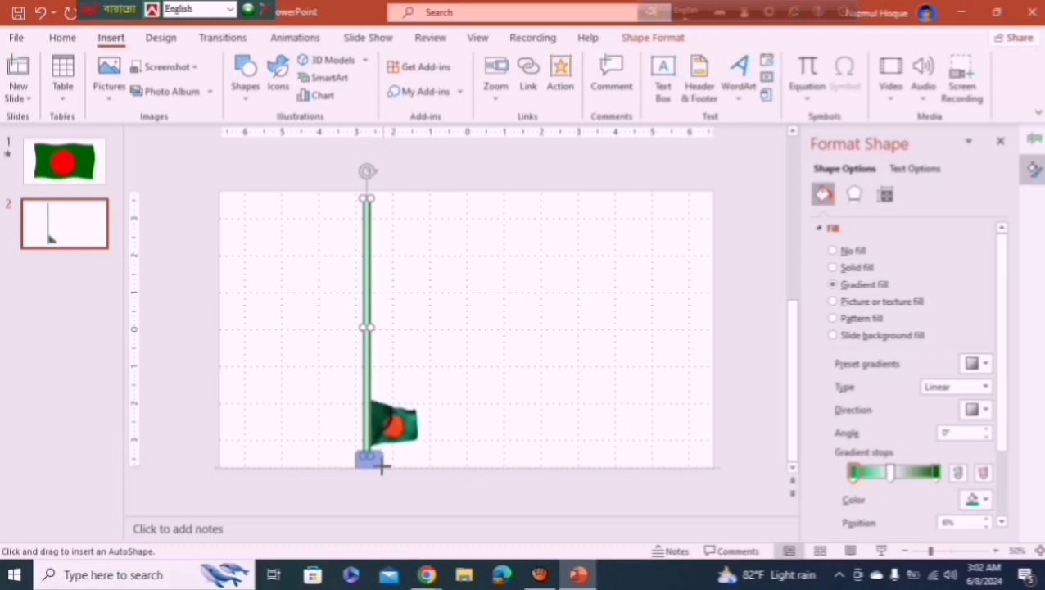
{"action": "left_click_drag", "start_coordinate": [381, 466], "coordinate": [383, 468]}
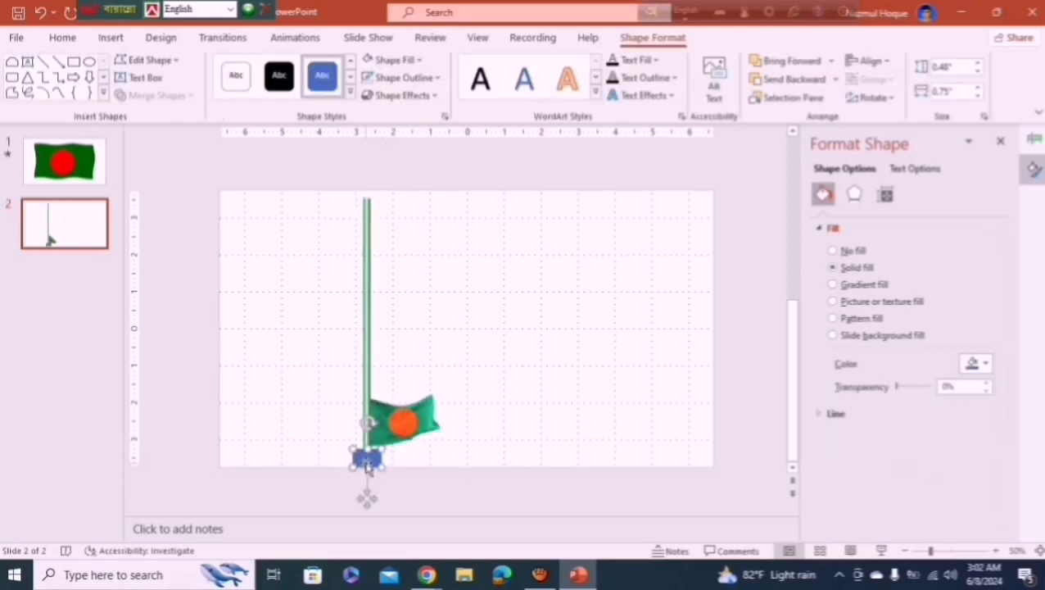
{"action": "left_click", "coordinate": [368, 361], "text": "shift"}
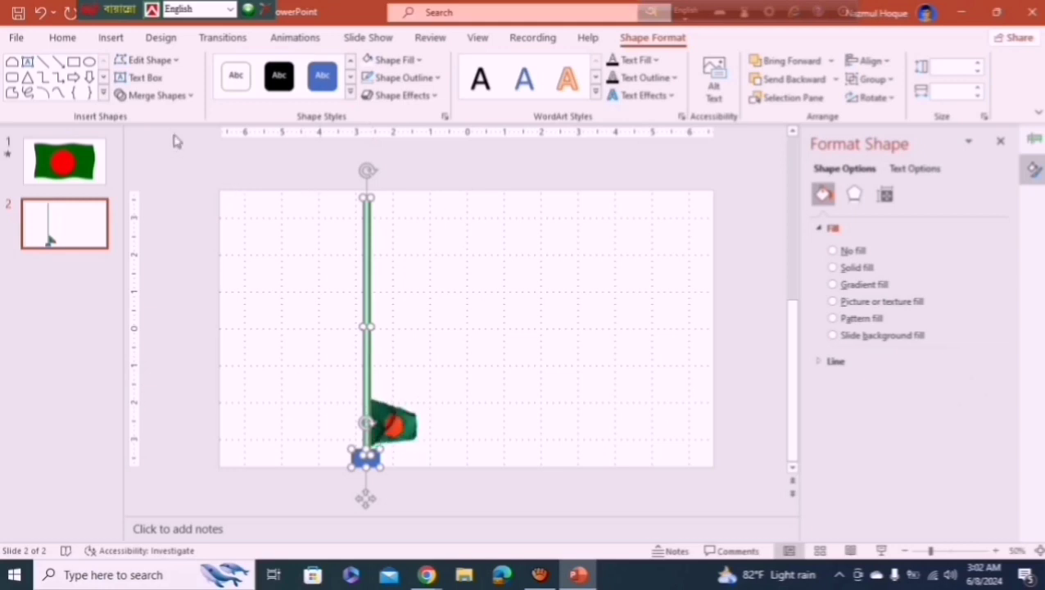
{"action": "key", "text": "ctrl+g"}
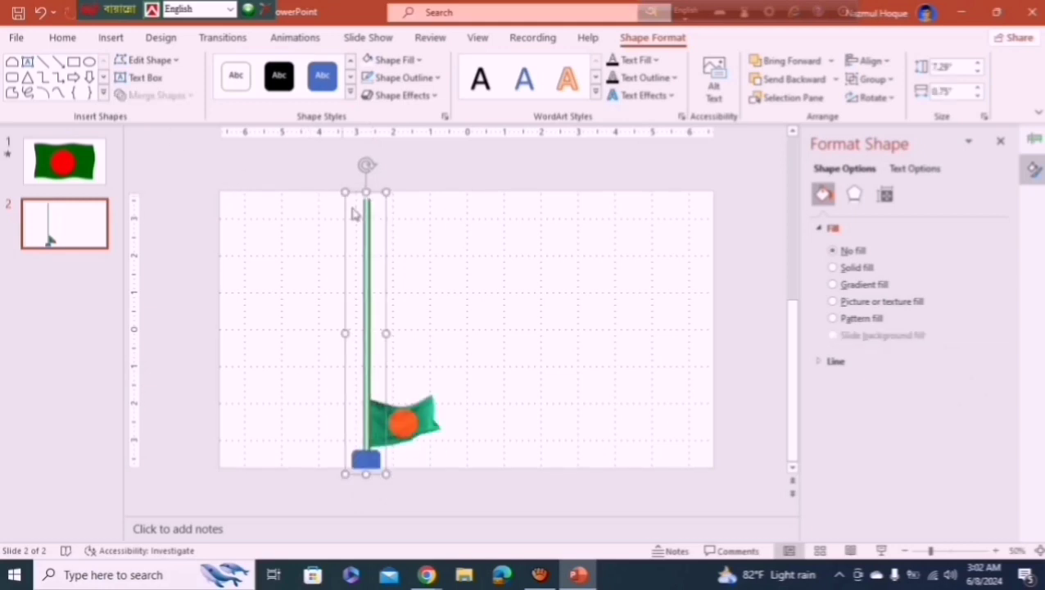
- Fill the 0.48" by 0.75" base rectangle with dark red
{"action": "left_click", "coordinate": [402, 466]}
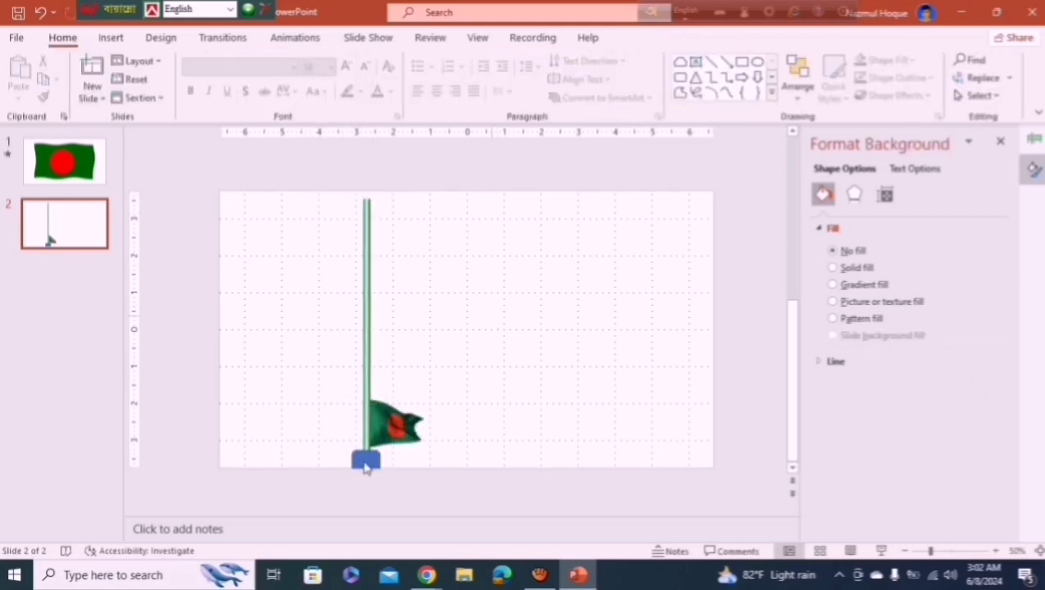
{"action": "left_click", "coordinate": [366, 461]}
{"action": "left_click", "coordinate": [366, 461]}
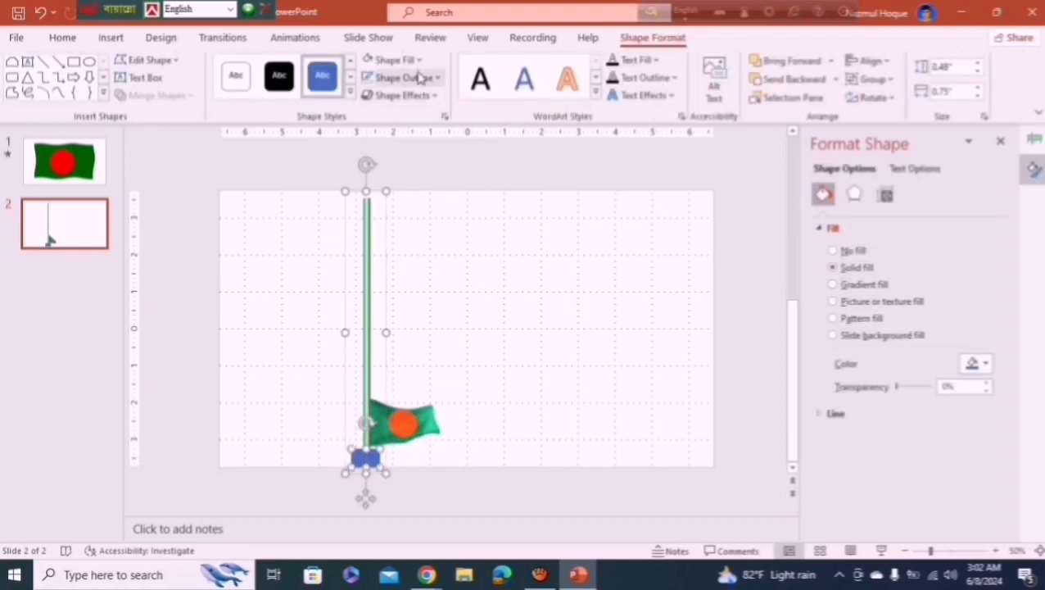
{"action": "left_click", "coordinate": [391, 60]}
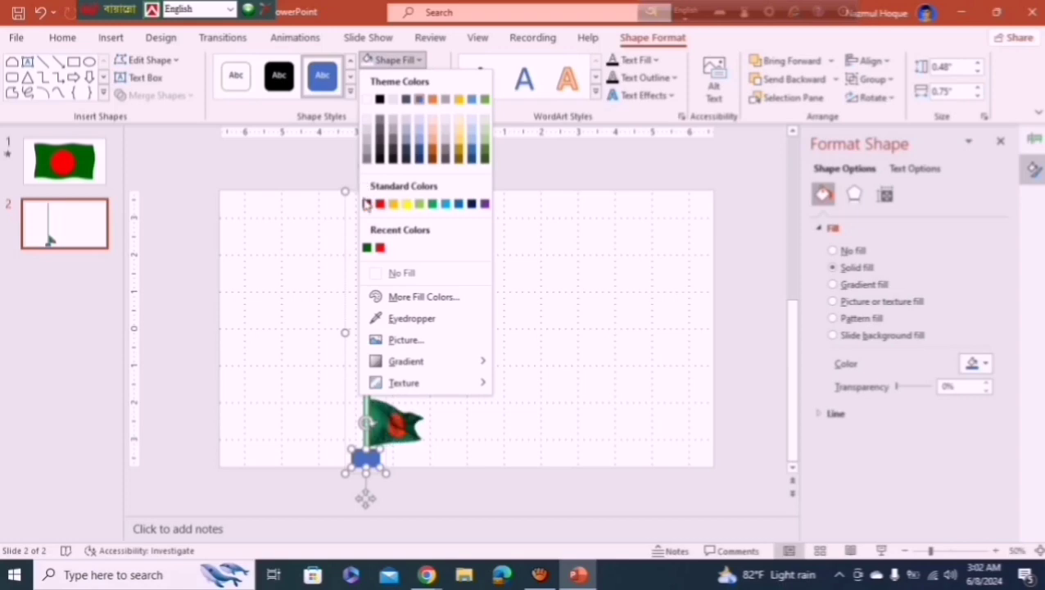
{"action": "left_click", "coordinate": [366, 204]}
{"action": "left_click", "coordinate": [440, 443]}
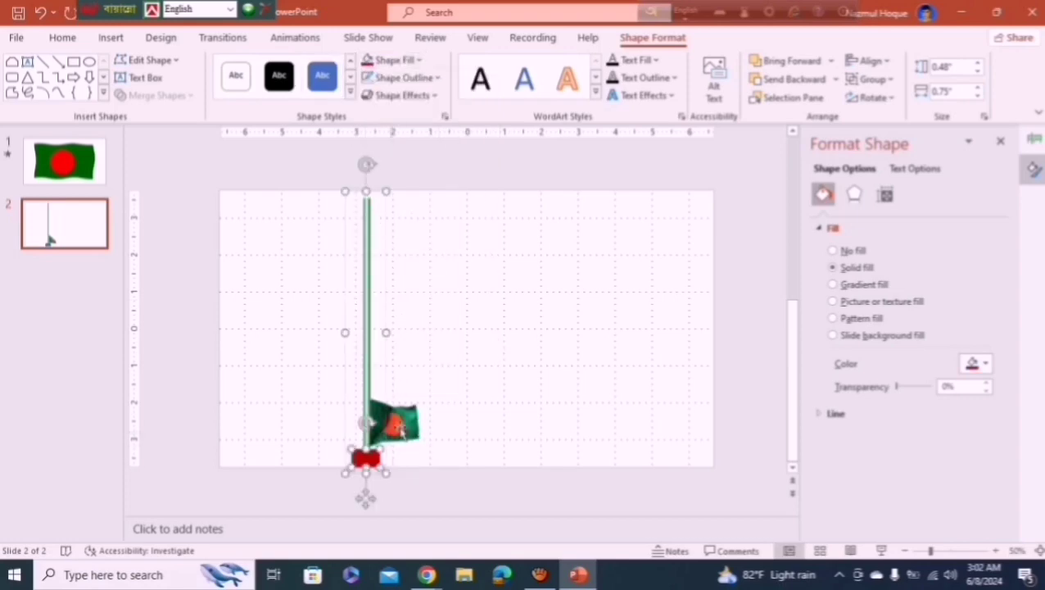
{"action": "left_click", "coordinate": [405, 427]}
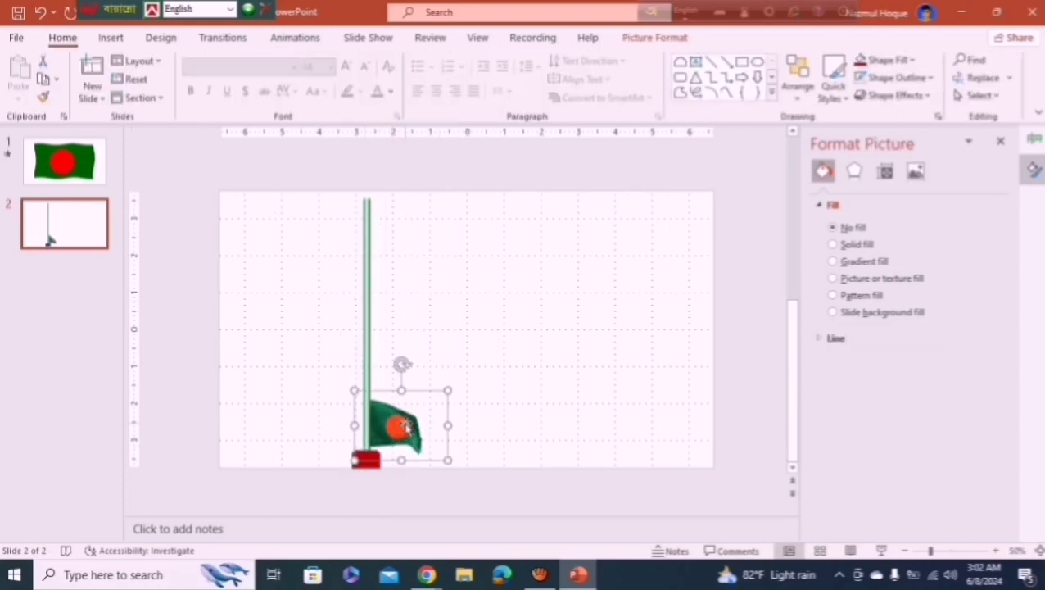
- Add the Up motion path from More Motion Paths to the flag GIF, then select the flagpole
{"action": "left_click", "coordinate": [294, 38]}
{"action": "left_click", "coordinate": [662, 89]}
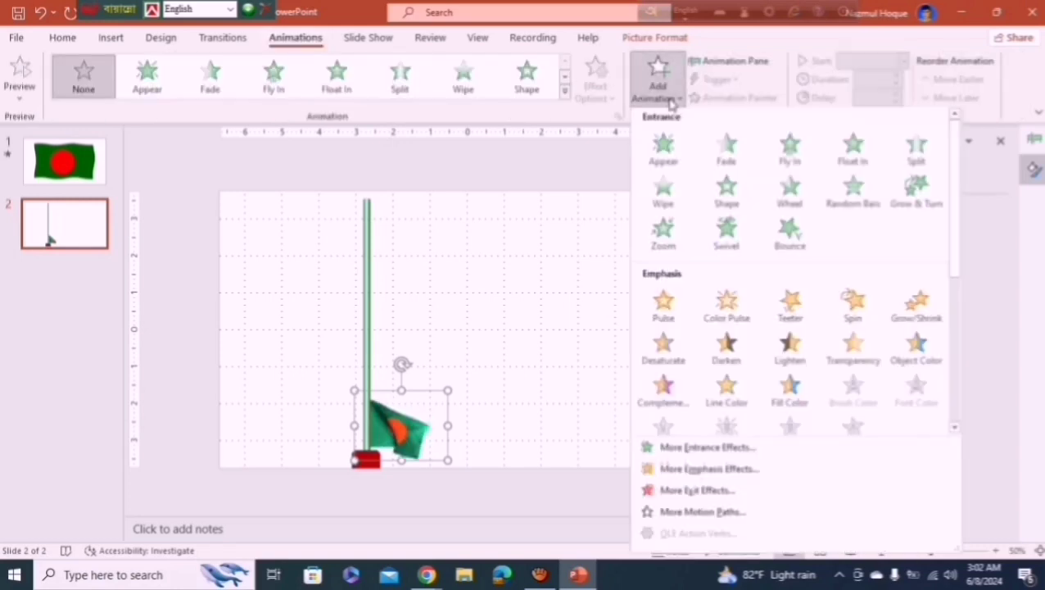
{"action": "left_click", "coordinate": [702, 516]}
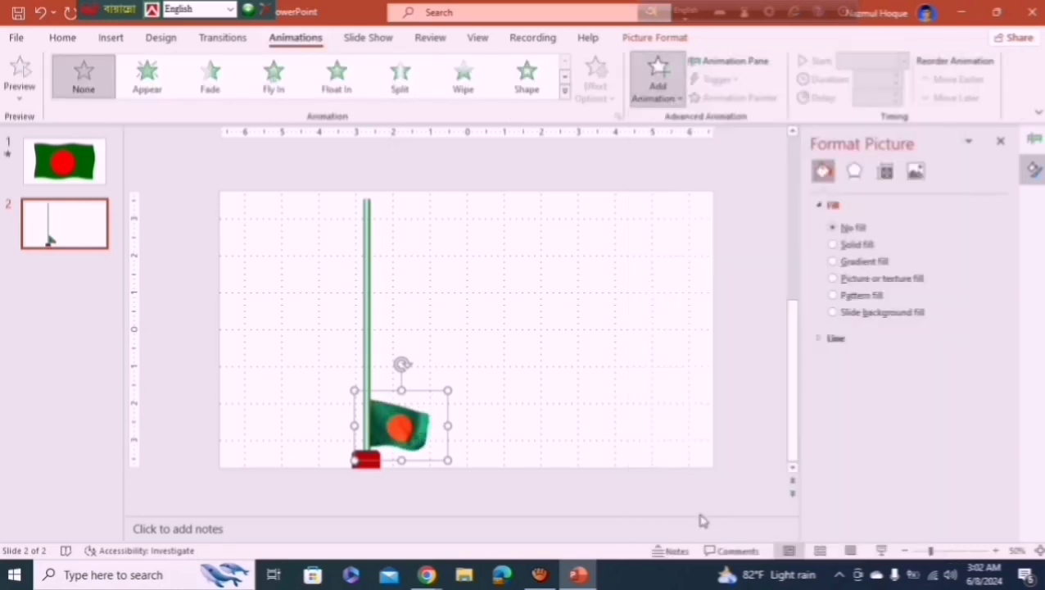
{"action": "left_click_drag", "start_coordinate": [509, 117], "coordinate": [715, 117]}
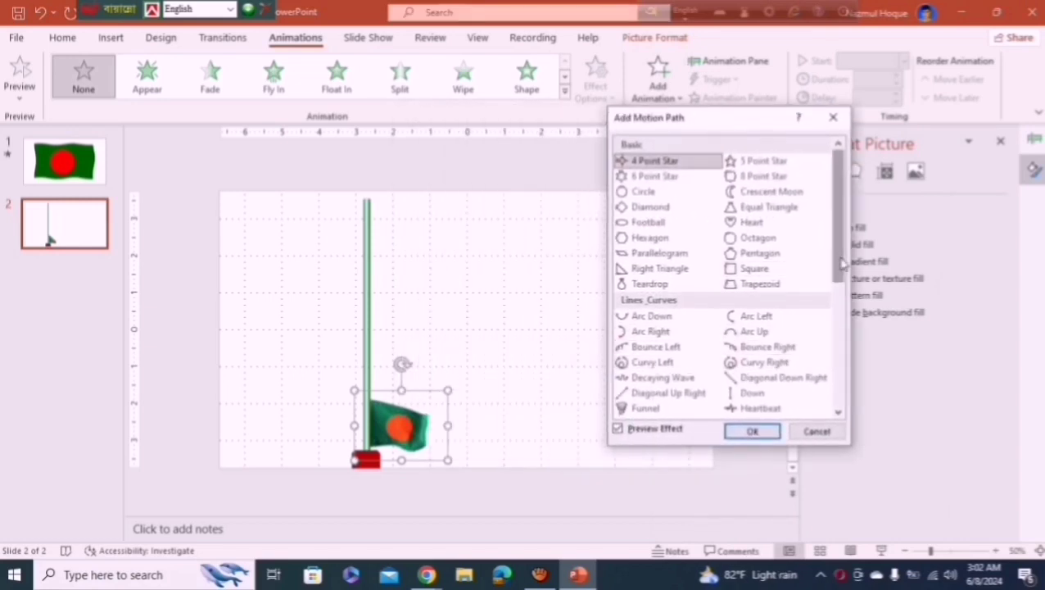
{"action": "left_click_drag", "start_coordinate": [842, 264], "coordinate": [844, 319]}
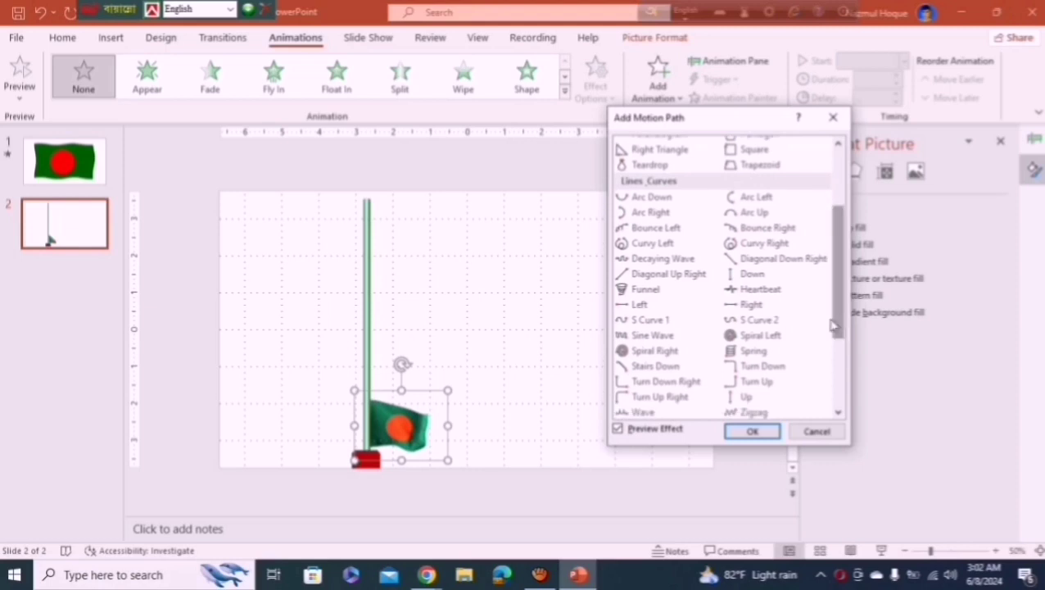
{"action": "left_click", "coordinate": [747, 397]}
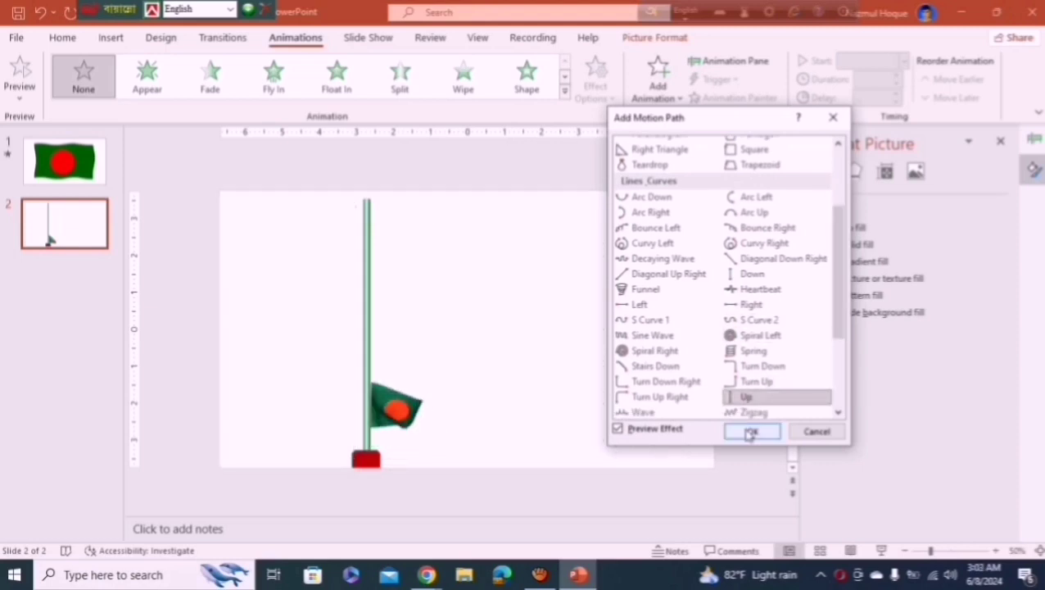
{"action": "left_click", "coordinate": [749, 433]}
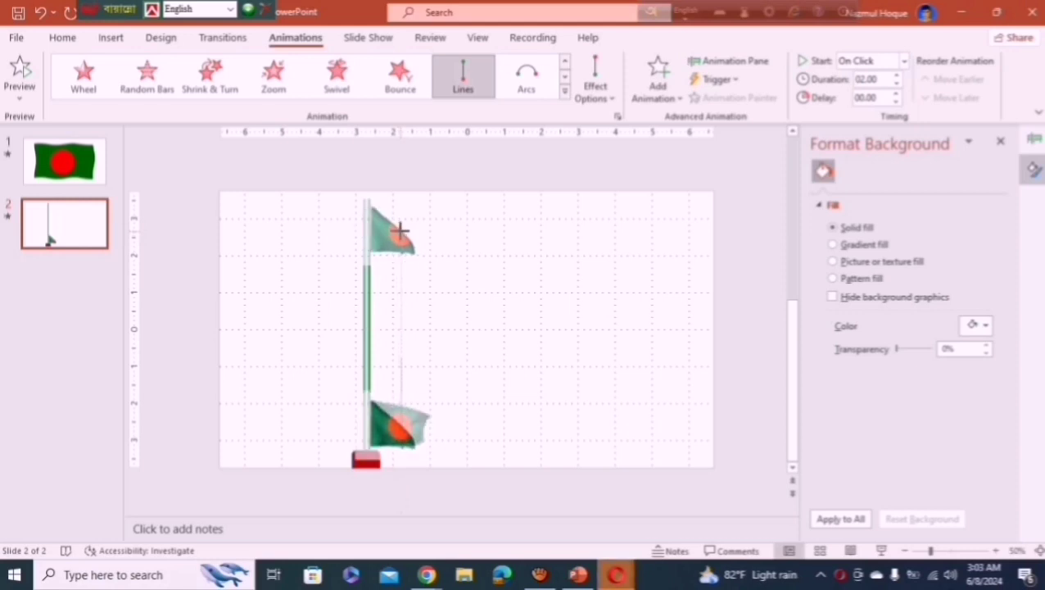
{"action": "left_click", "coordinate": [472, 351]}
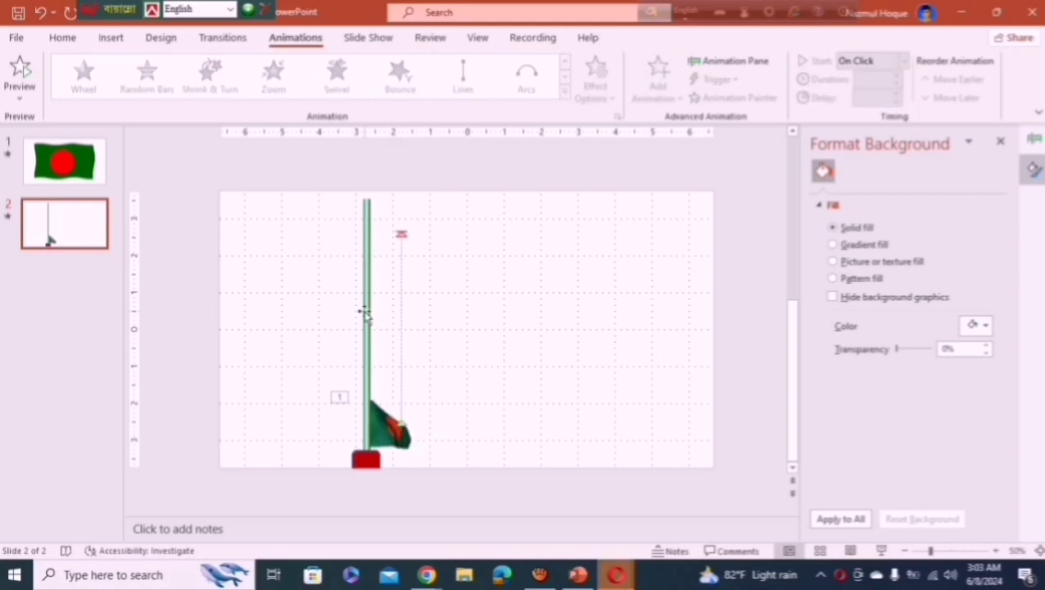
{"action": "left_click", "coordinate": [369, 330]}
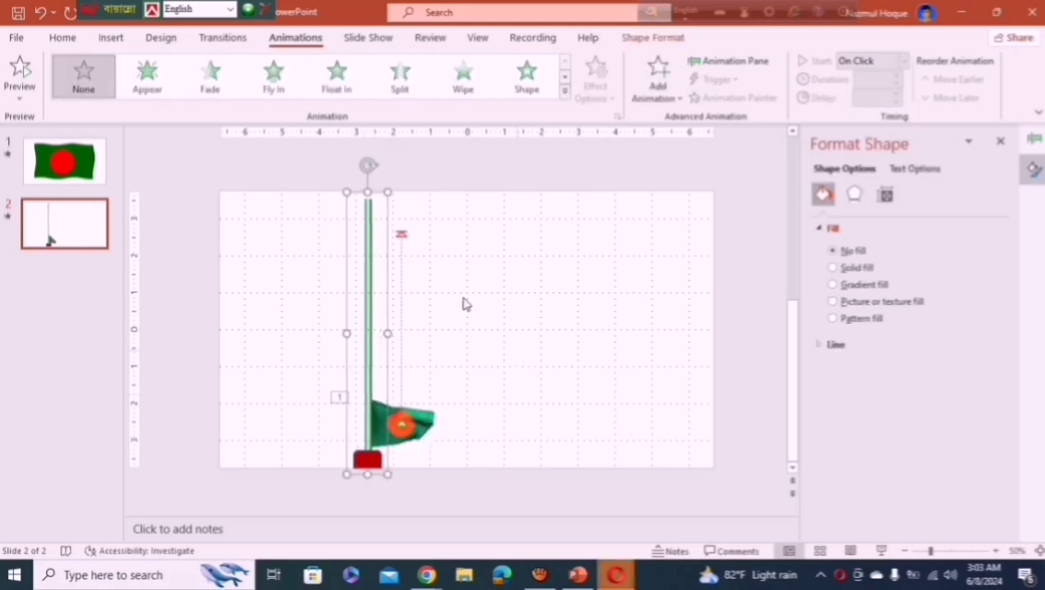
- In the Animation Pane, open Effect Options for the Picture 6 Up animation
{"action": "left_click", "coordinate": [546, 185]}
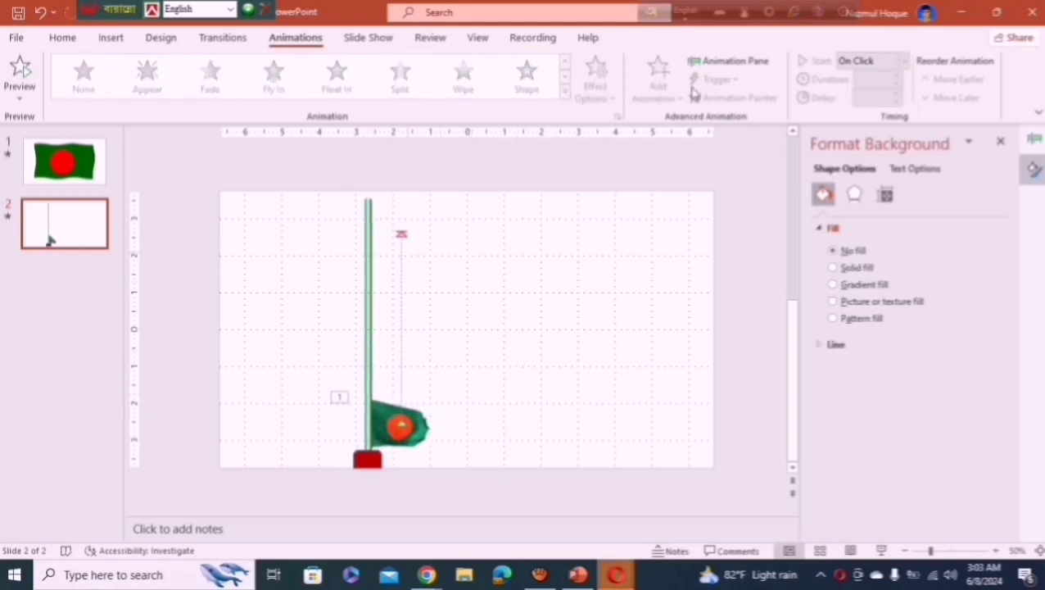
{"action": "left_click", "coordinate": [729, 61]}
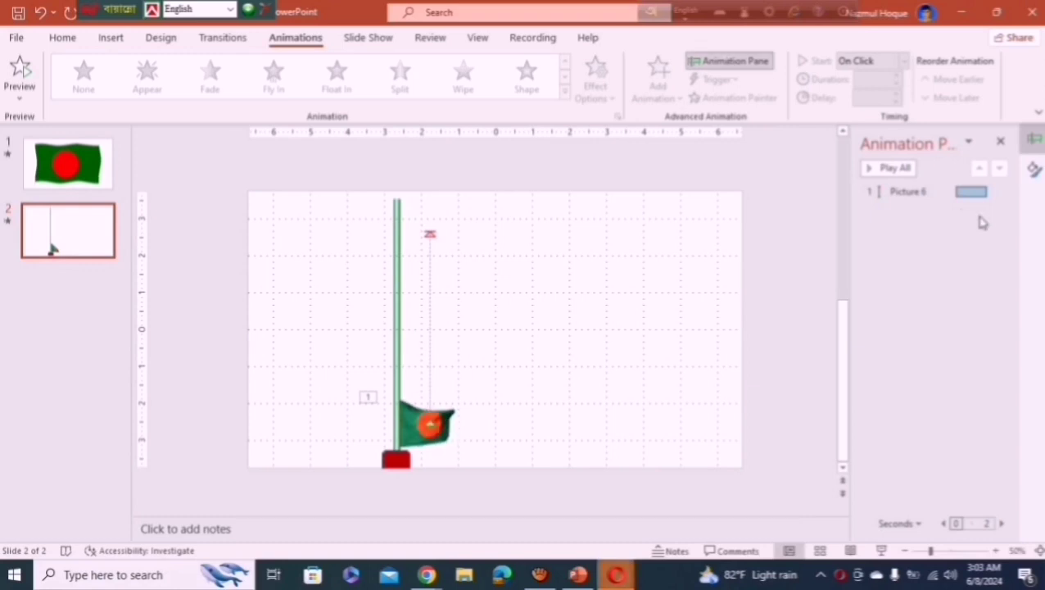
{"action": "left_click", "coordinate": [910, 193]}
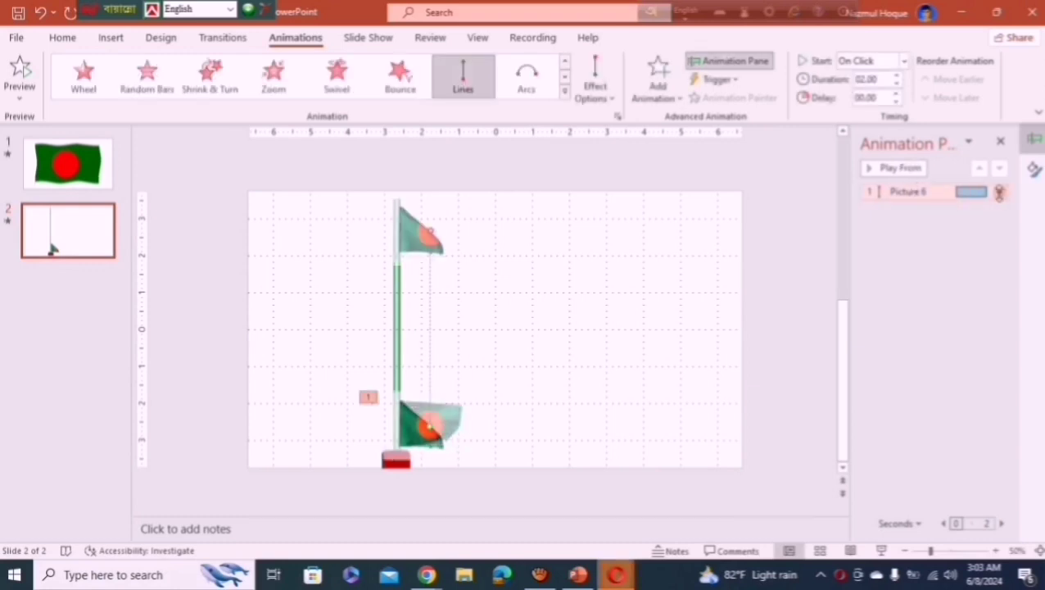
{"action": "left_click", "coordinate": [999, 192]}
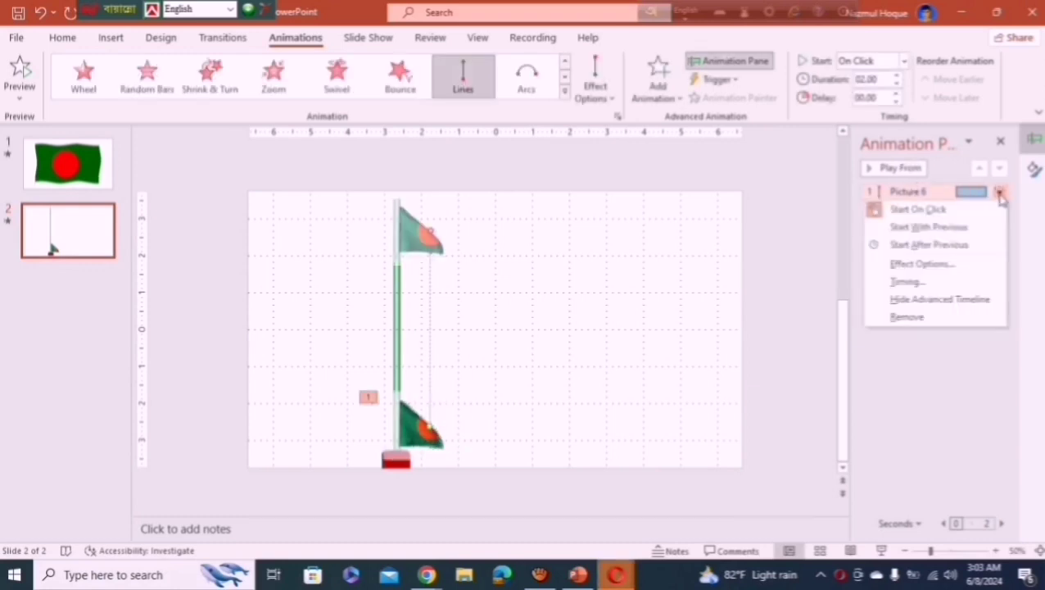
{"action": "left_click", "coordinate": [926, 265]}
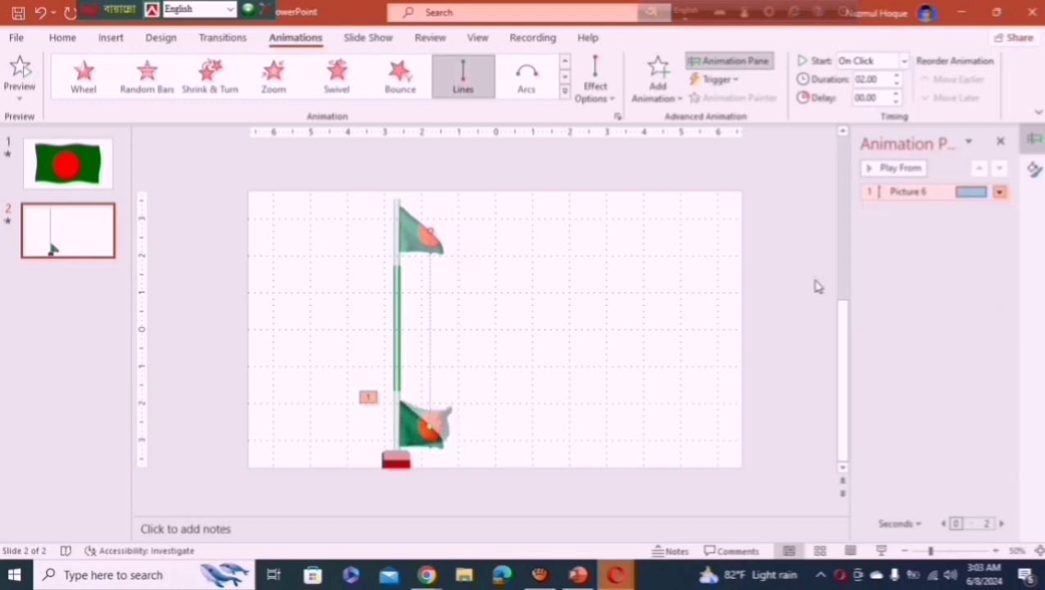
- Set the Up animation's timing to a 5-second (Very Slow) duration starting With Previous
{"action": "left_click", "coordinate": [650, 181]}
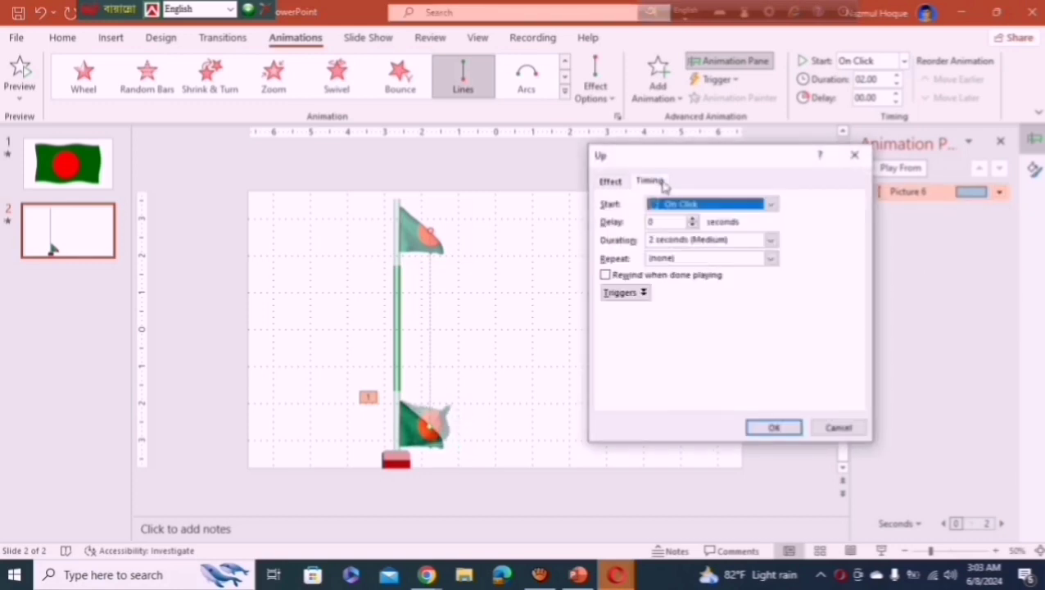
{"action": "left_click", "coordinate": [770, 241]}
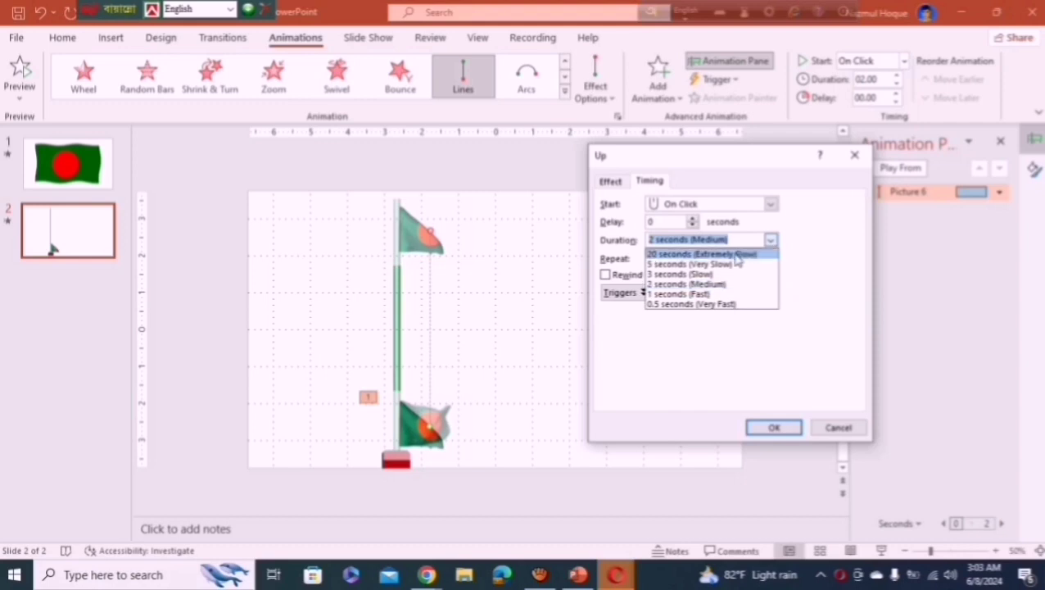
{"action": "left_click", "coordinate": [709, 265]}
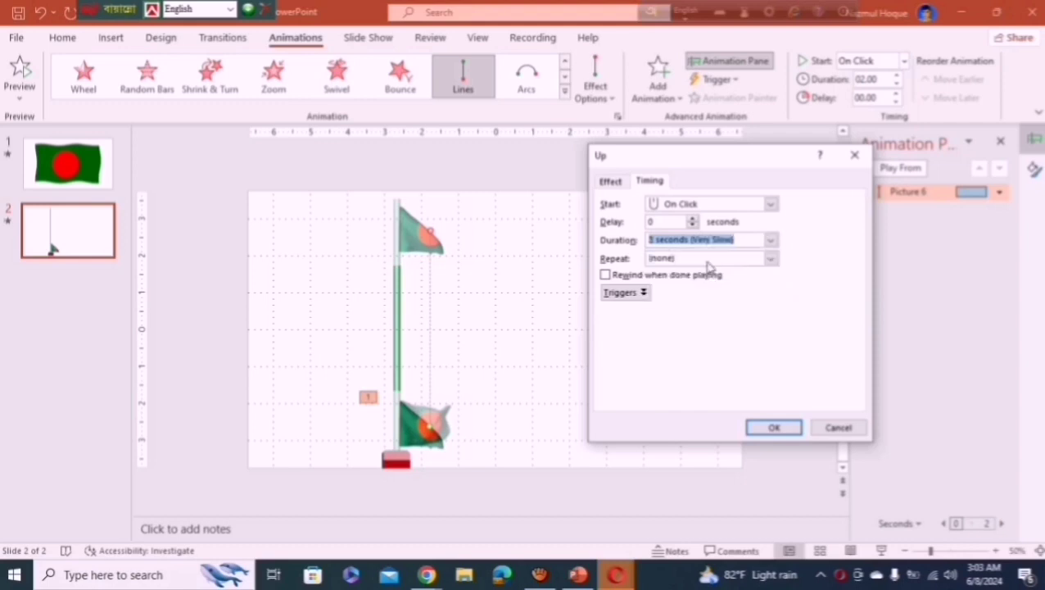
{"action": "left_click", "coordinate": [770, 205]}
{"action": "left_click", "coordinate": [719, 232]}
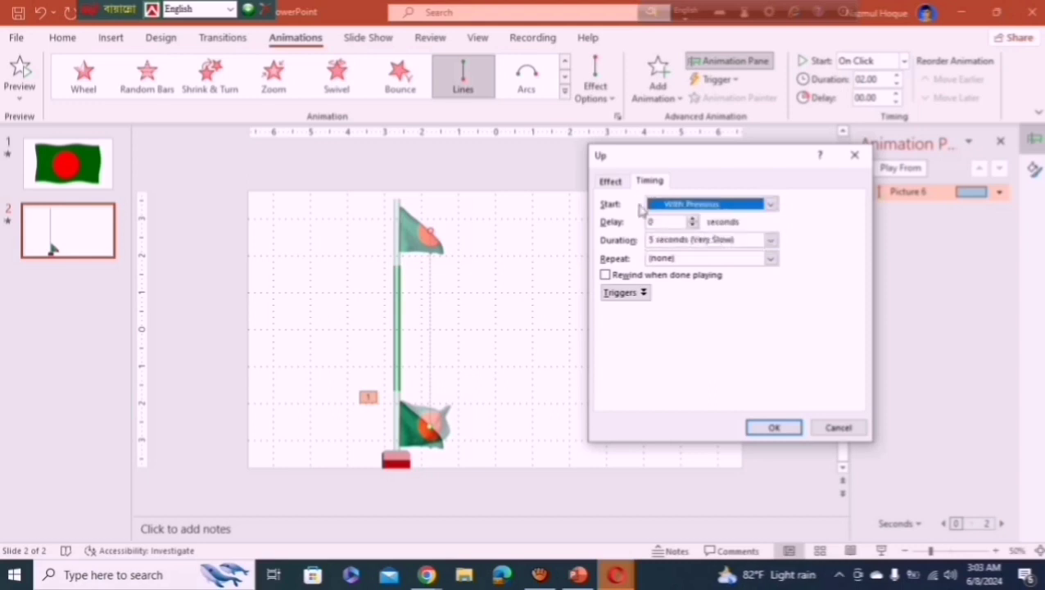
{"action": "left_click", "coordinate": [613, 182]}
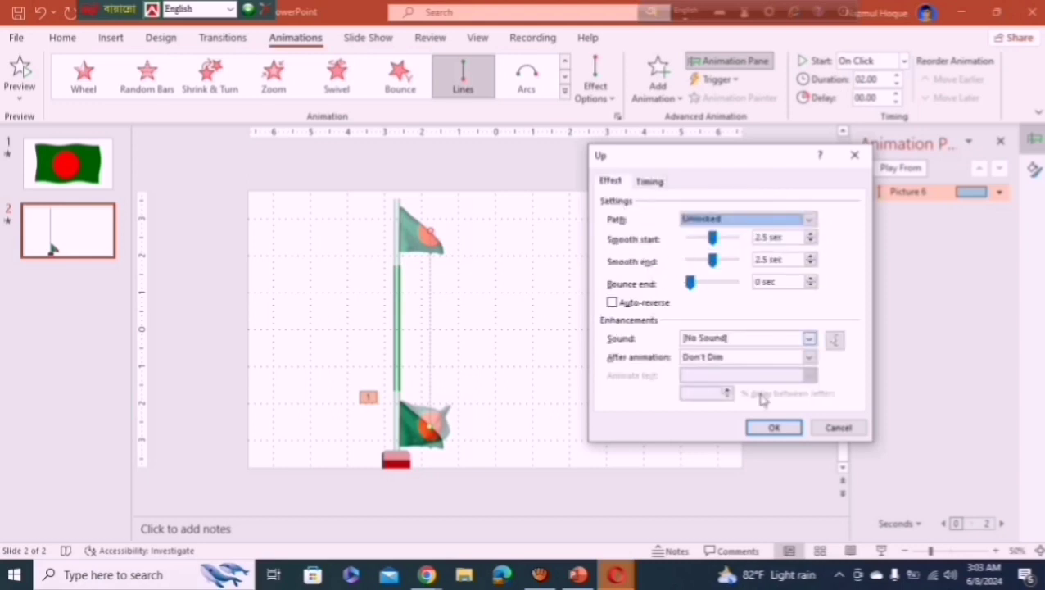
{"action": "left_click", "coordinate": [778, 430]}
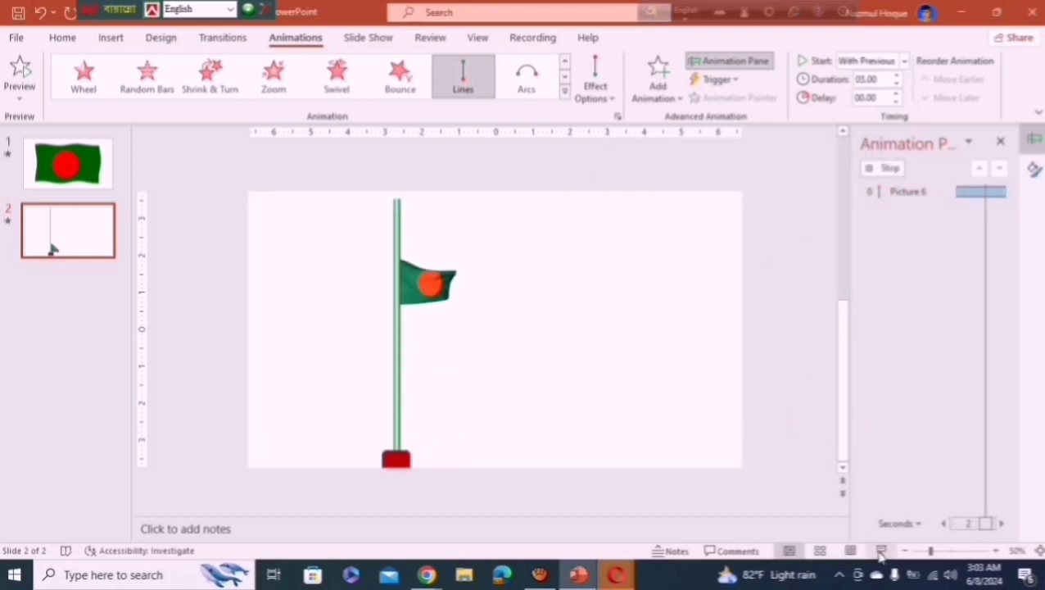
{"action": "left_click", "coordinate": [881, 551]}
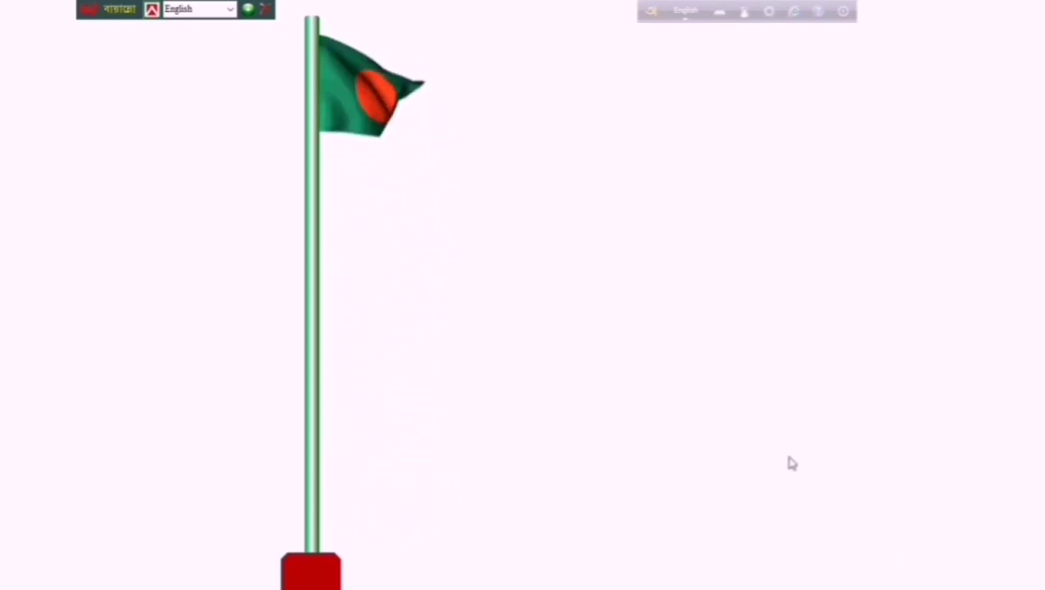
{"action": "right_click", "coordinate": [763, 364]}
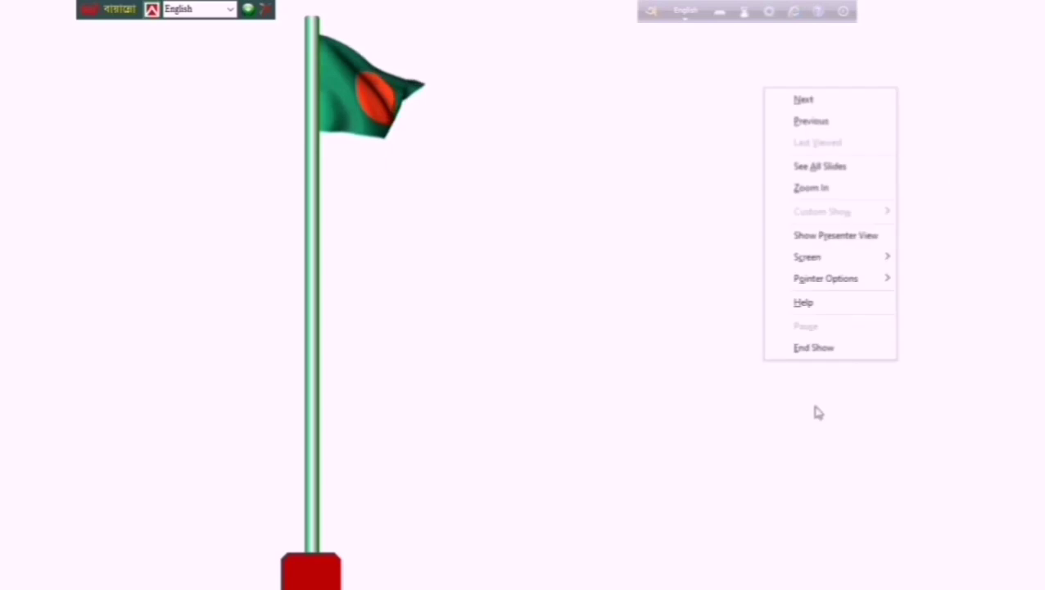
{"action": "left_click", "coordinate": [832, 348]}
{"action": "left_click", "coordinate": [400, 350]}
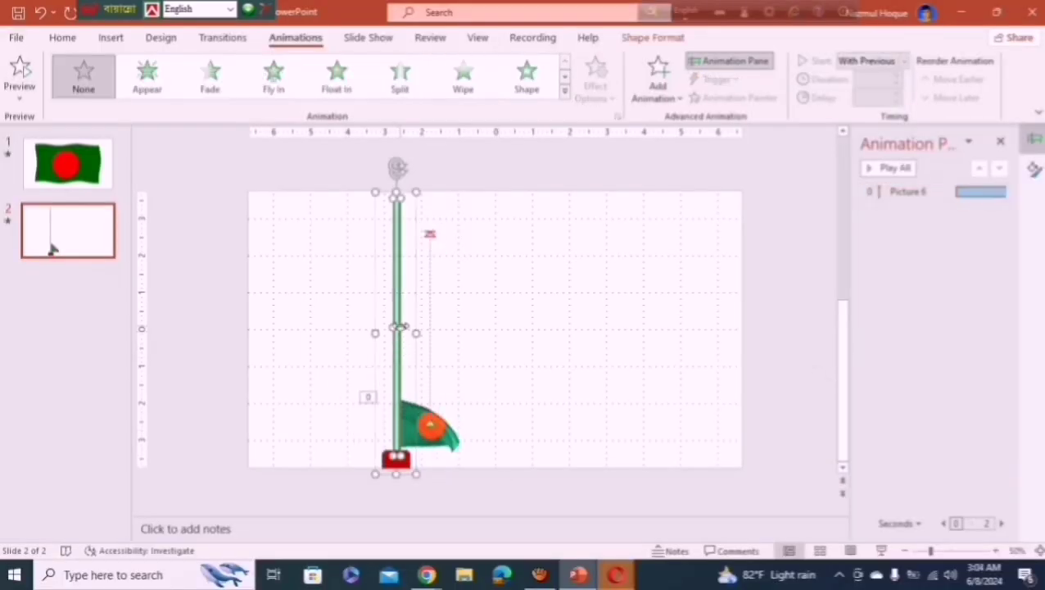
{"action": "left_click", "coordinate": [51, 248]}
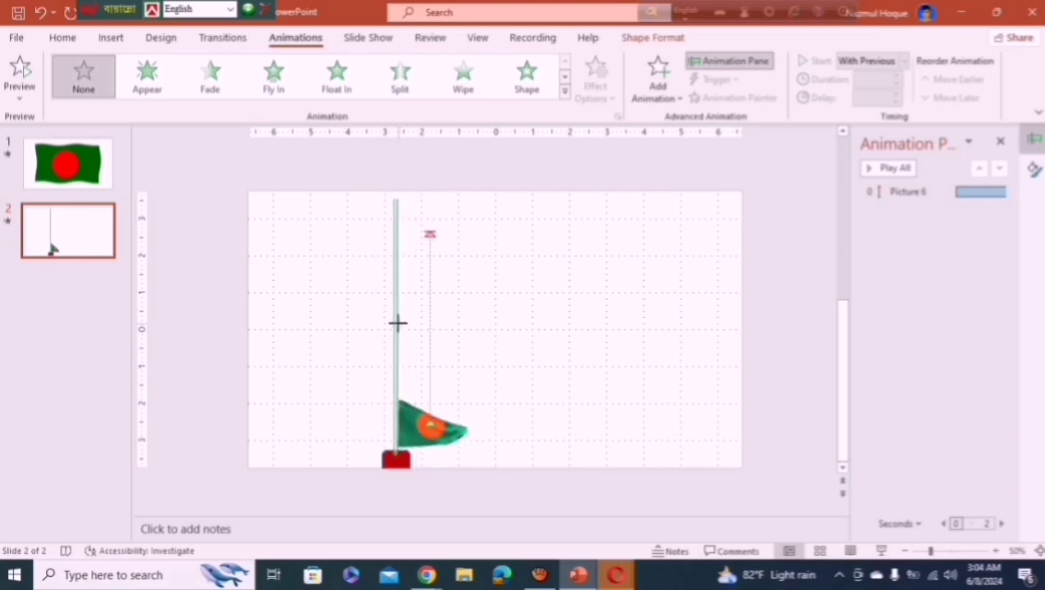
{"action": "left_click", "coordinate": [398, 323]}
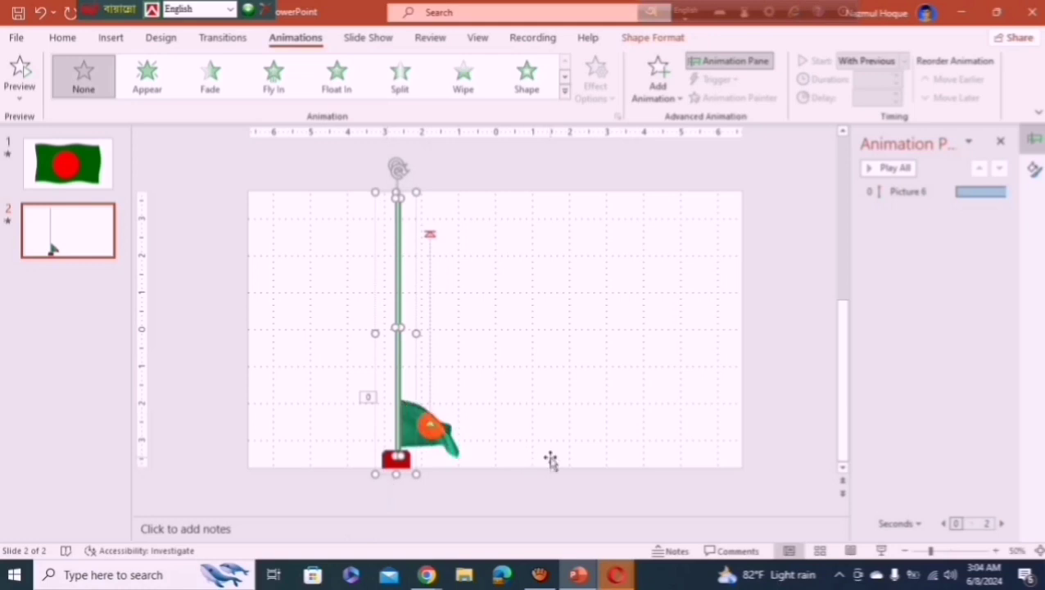
{"action": "left_click", "coordinate": [399, 457]}
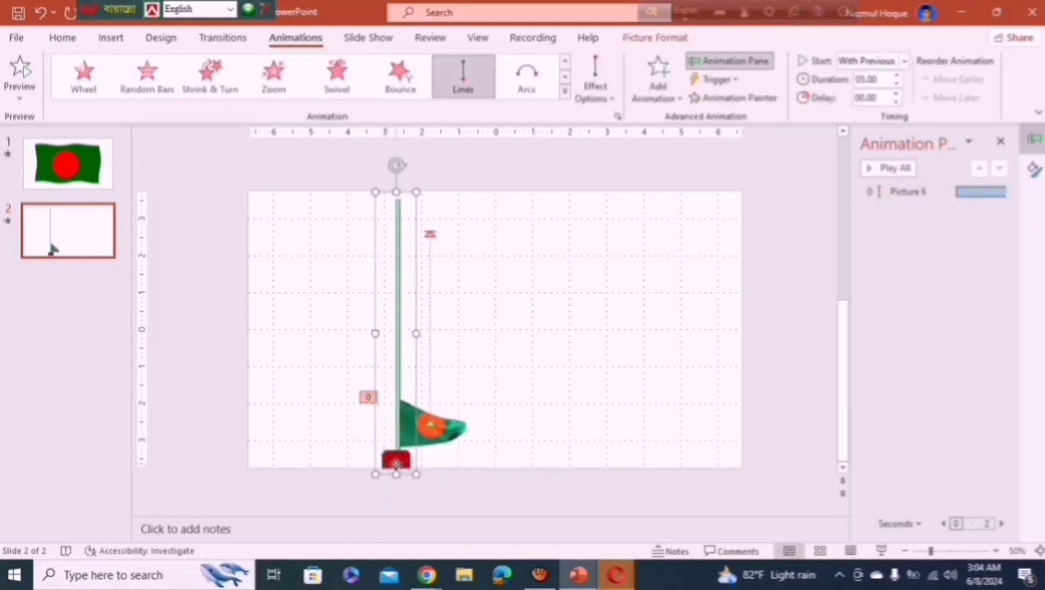
{"action": "left_click", "coordinate": [397, 461]}
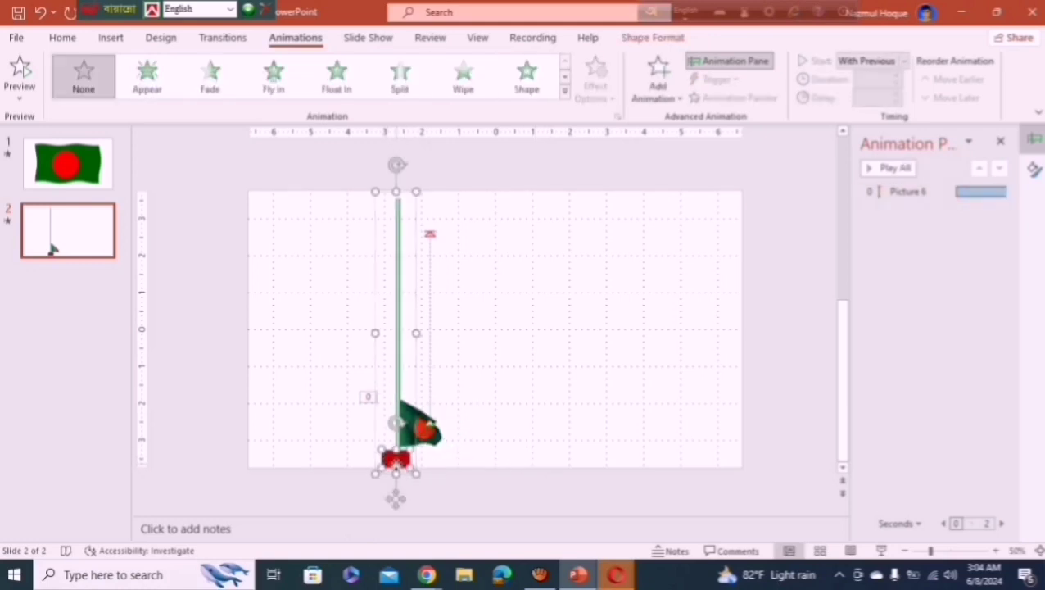
{"action": "left_click", "coordinate": [485, 455]}
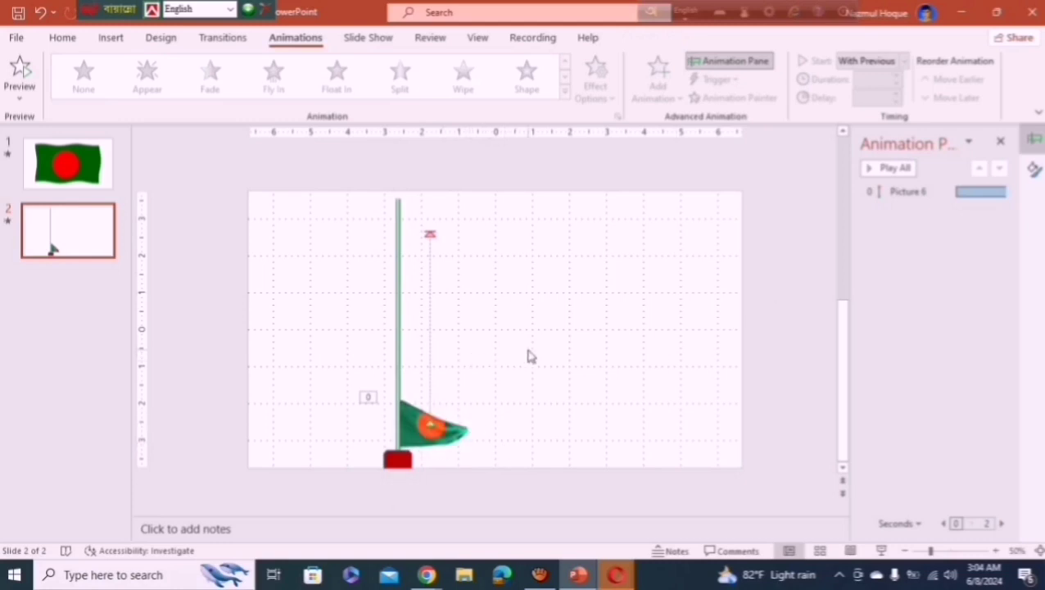
- Open the Insert Audio browser via Insert > Audio > Audio on My PC
{"action": "left_click", "coordinate": [63, 38]}
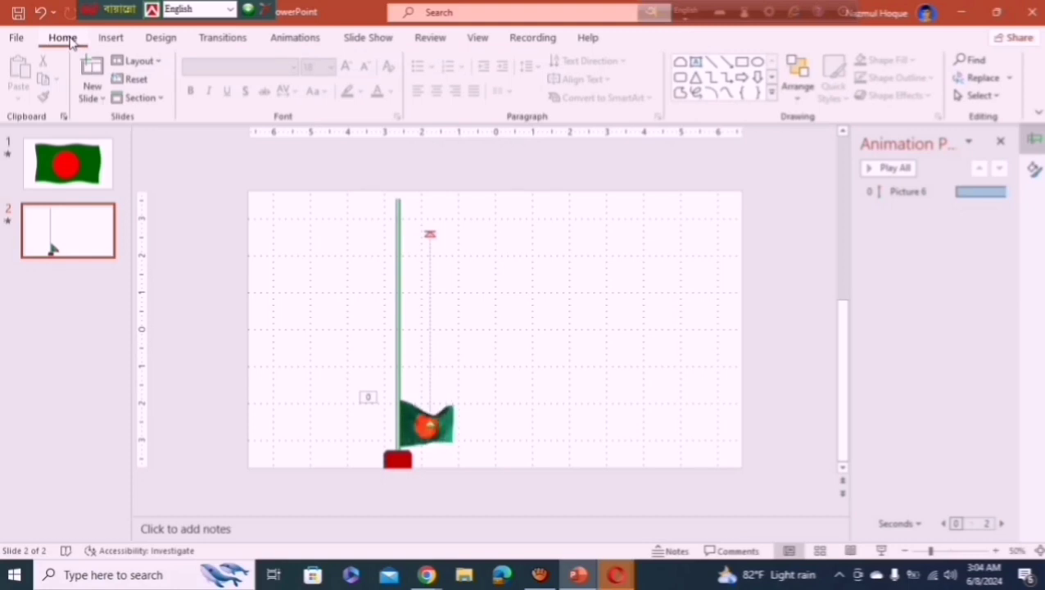
{"action": "left_click", "coordinate": [115, 41]}
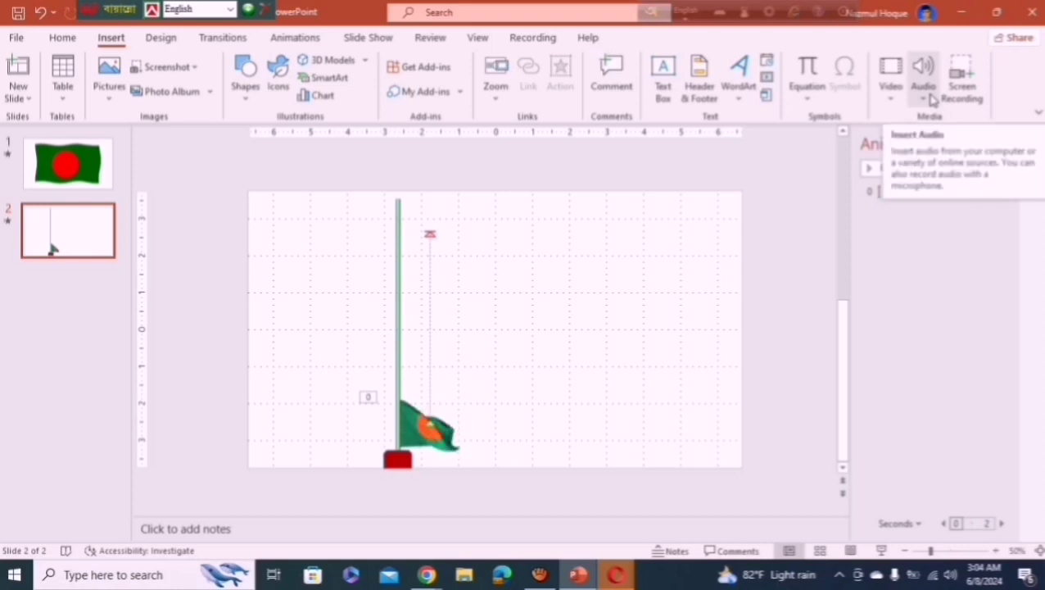
{"action": "left_click", "coordinate": [931, 99]}
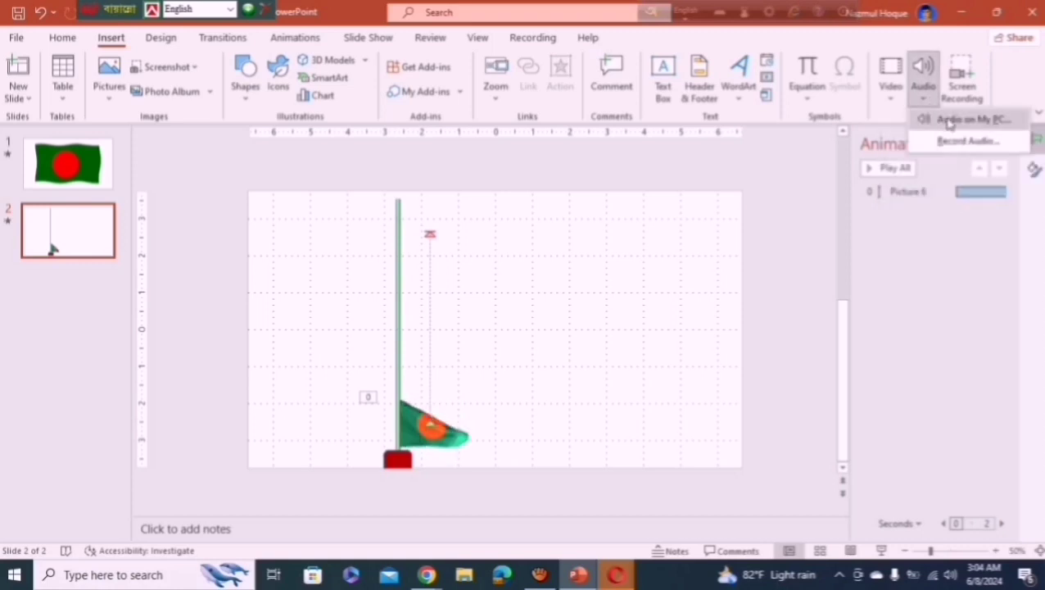
{"action": "left_click", "coordinate": [952, 122]}
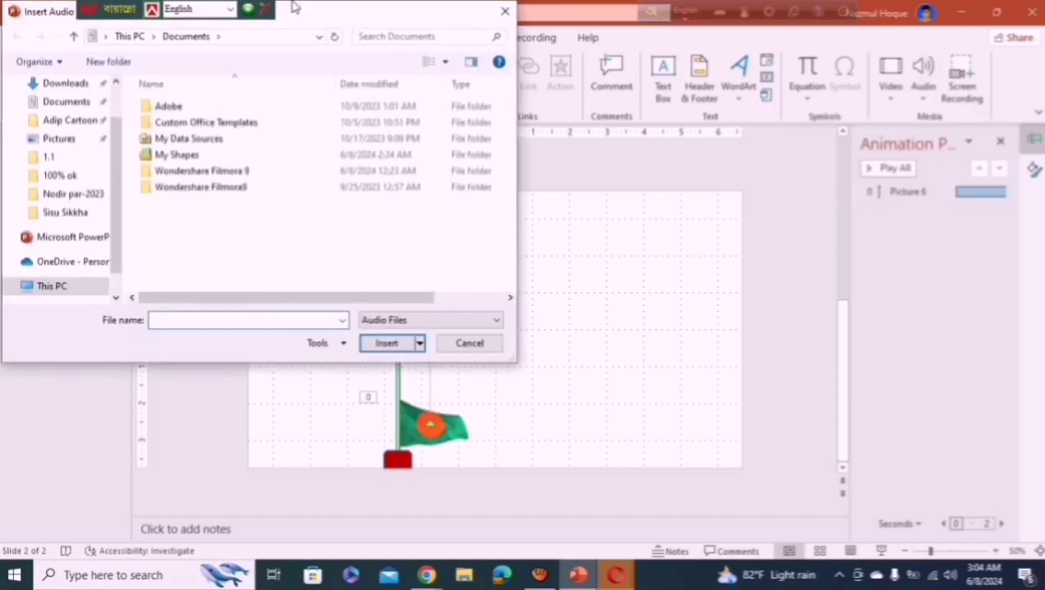
- Browse This PC to the New Volume (F:) drive, then close the browser without inserting audio
{"action": "left_click_drag", "start_coordinate": [303, 14], "coordinate": [535, 87]}
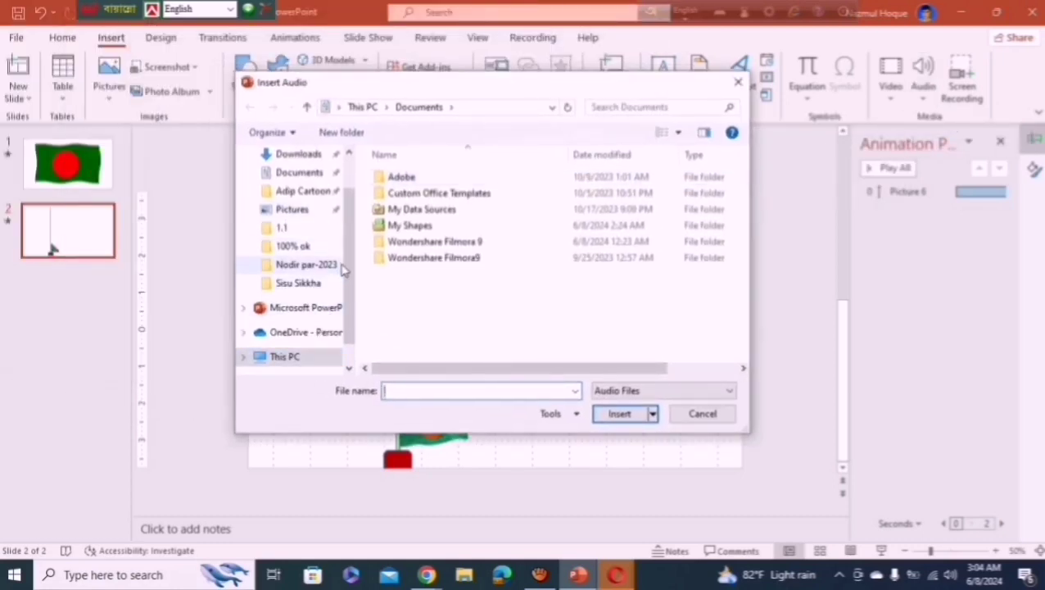
{"action": "scroll", "coordinate": [348, 248], "scroll_direction": "down", "scroll_amount": 1}
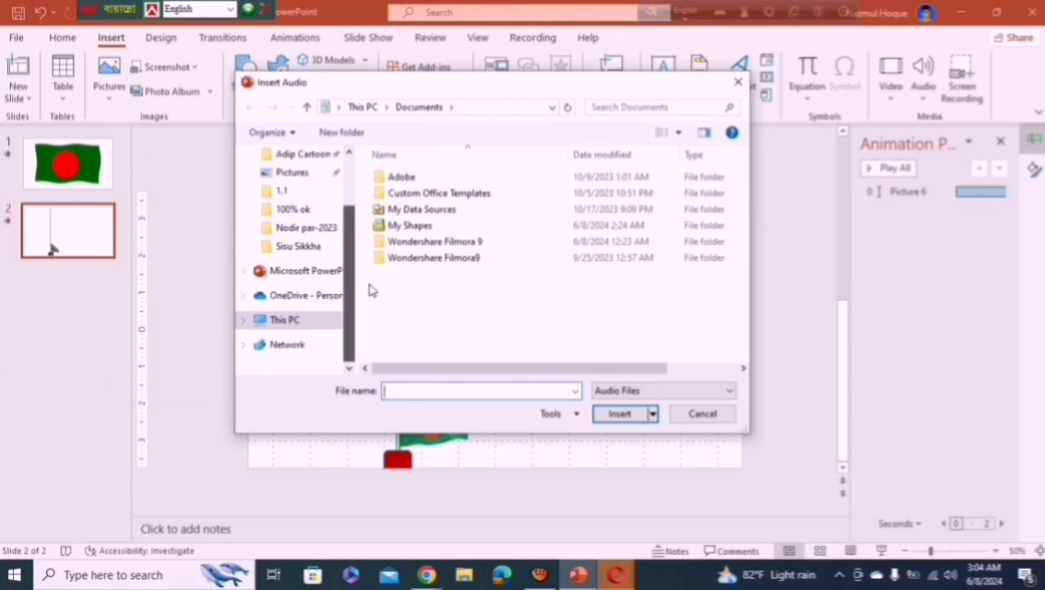
{"action": "left_click", "coordinate": [317, 322]}
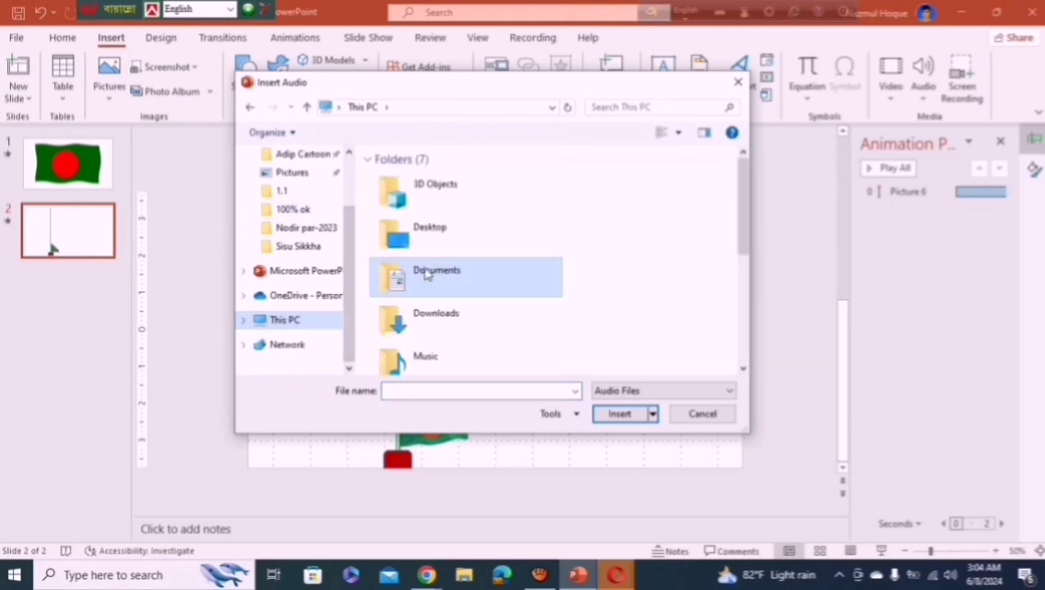
{"action": "scroll", "coordinate": [430, 328], "scroll_direction": "down", "scroll_amount": 5}
{"action": "double_click", "coordinate": [434, 361]}
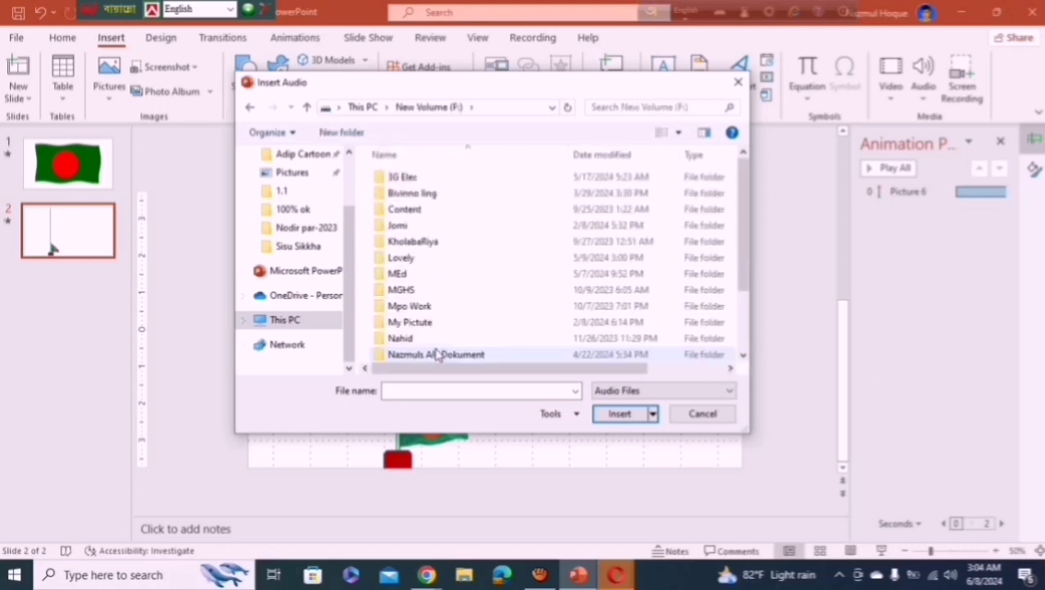
{"action": "scroll", "coordinate": [424, 229], "scroll_direction": "down", "scroll_amount": 2}
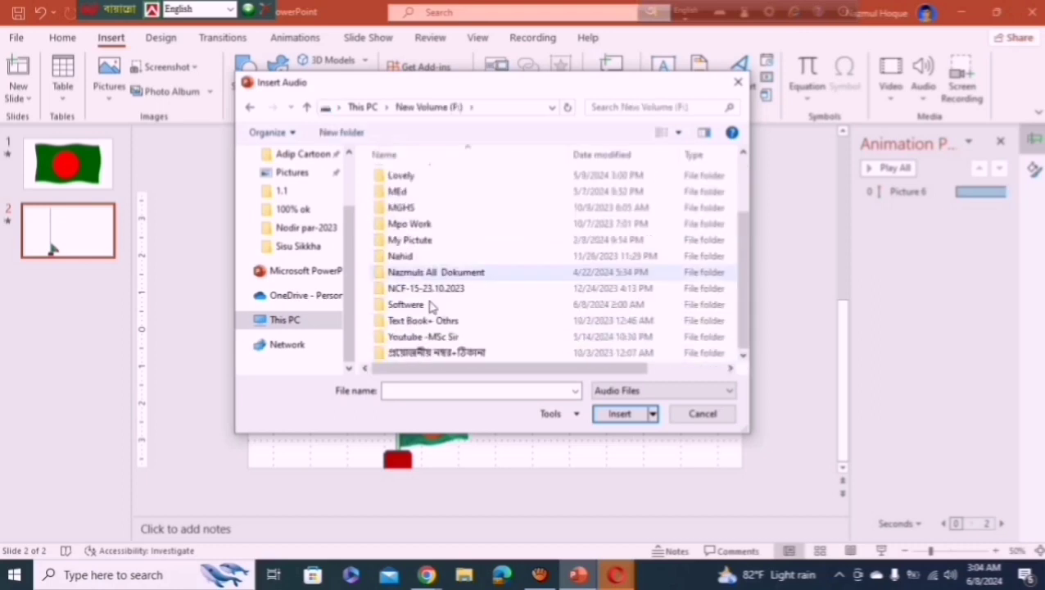
{"action": "left_click", "coordinate": [738, 82]}
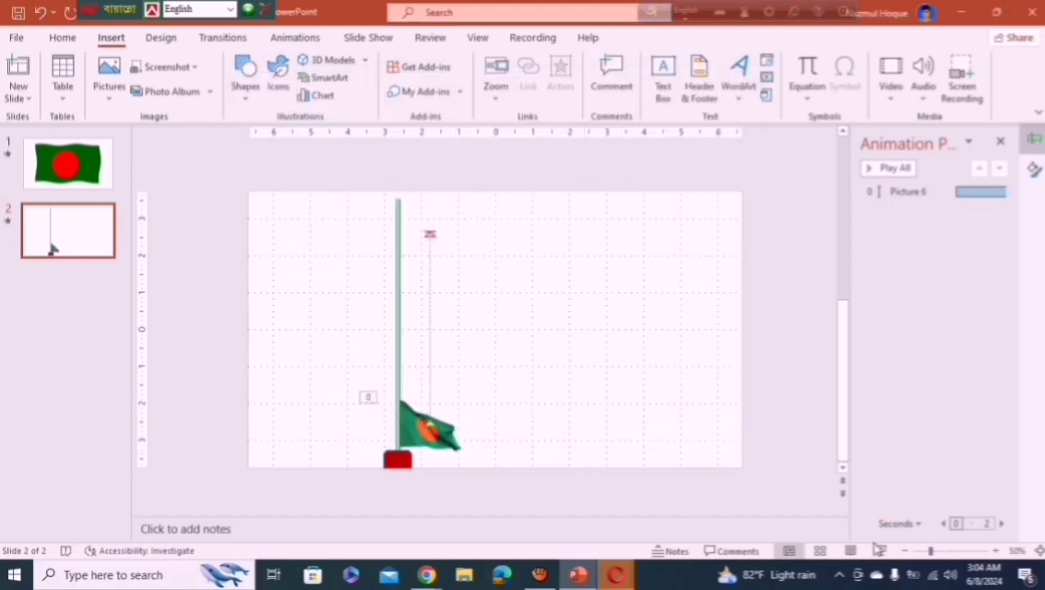
{"action": "left_click", "coordinate": [880, 550]}
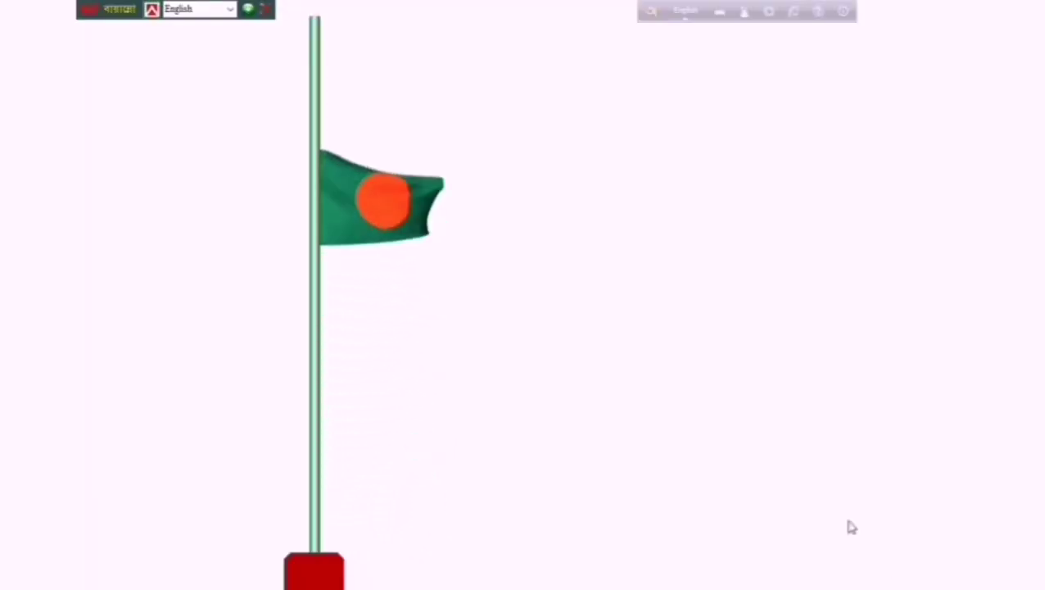
{"action": "right_click", "coordinate": [708, 432]}
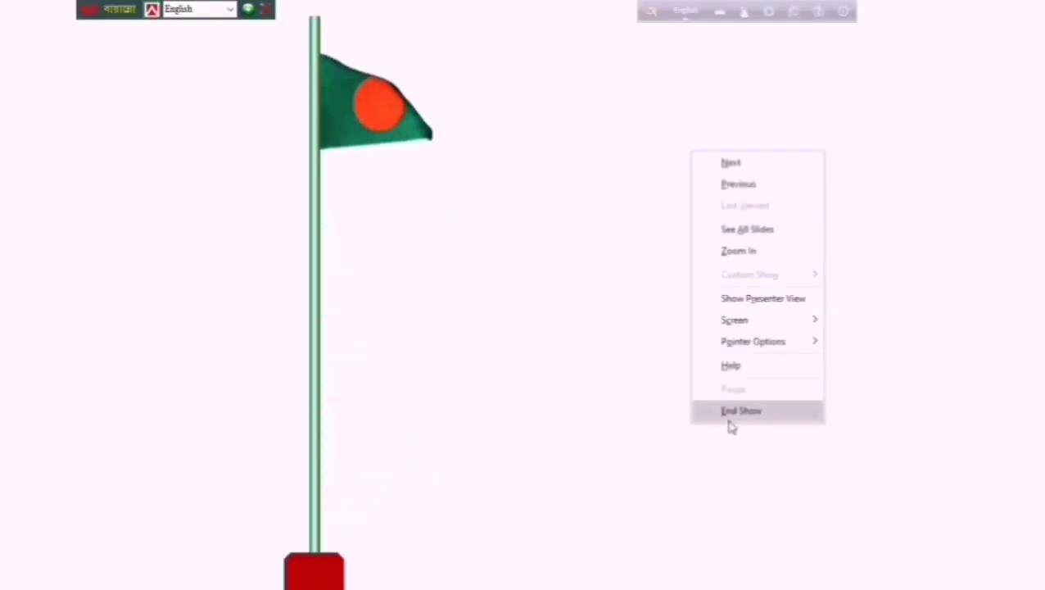
{"action": "left_click", "coordinate": [731, 414]}
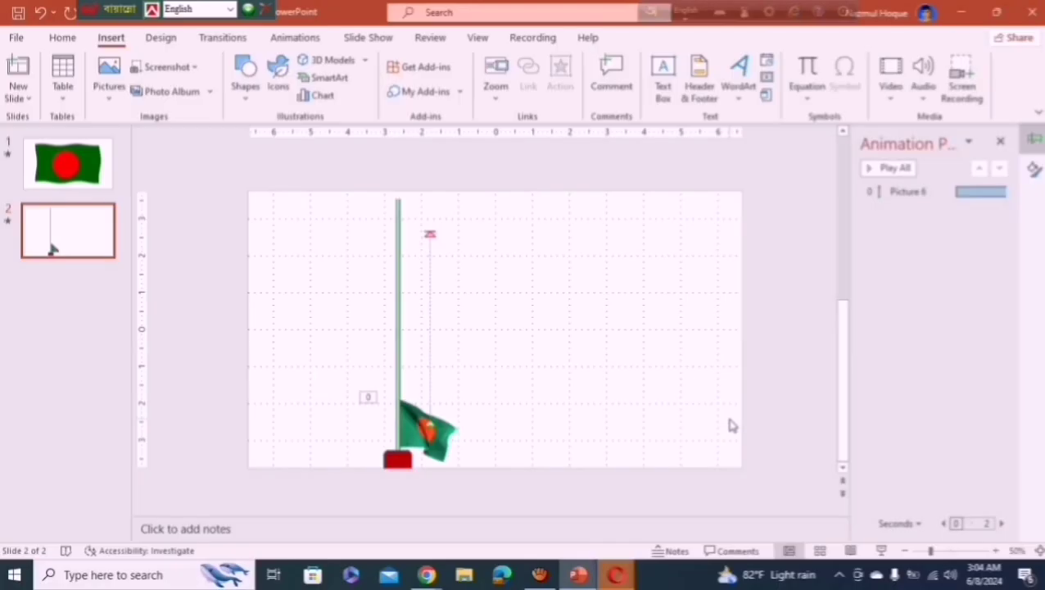
{"action": "left_click", "coordinate": [905, 192]}
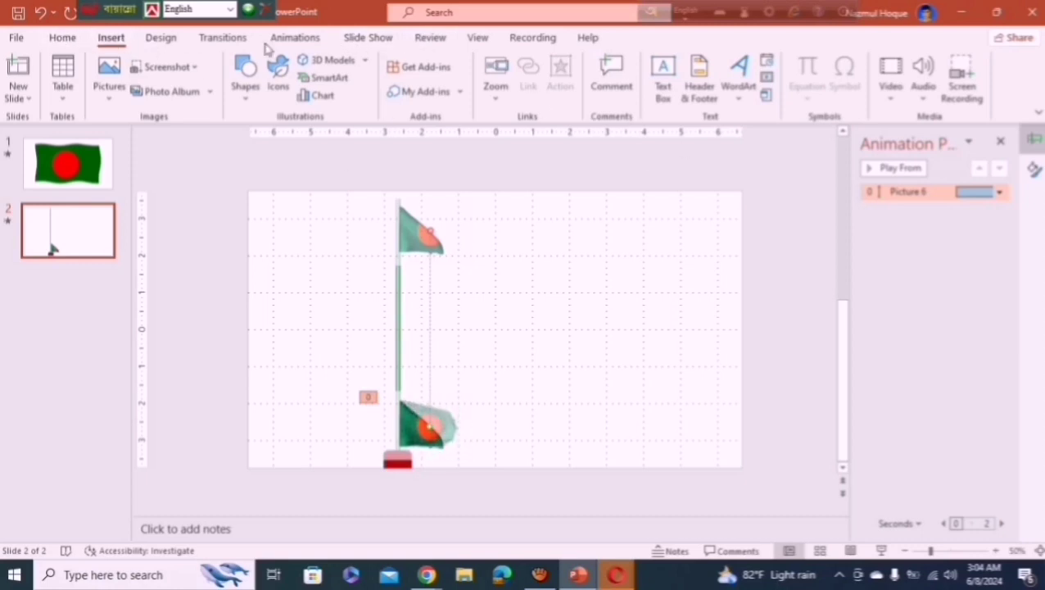
- Change the flag animation's duration to 10.00 seconds on the Animations tab
{"action": "left_click", "coordinate": [294, 39]}
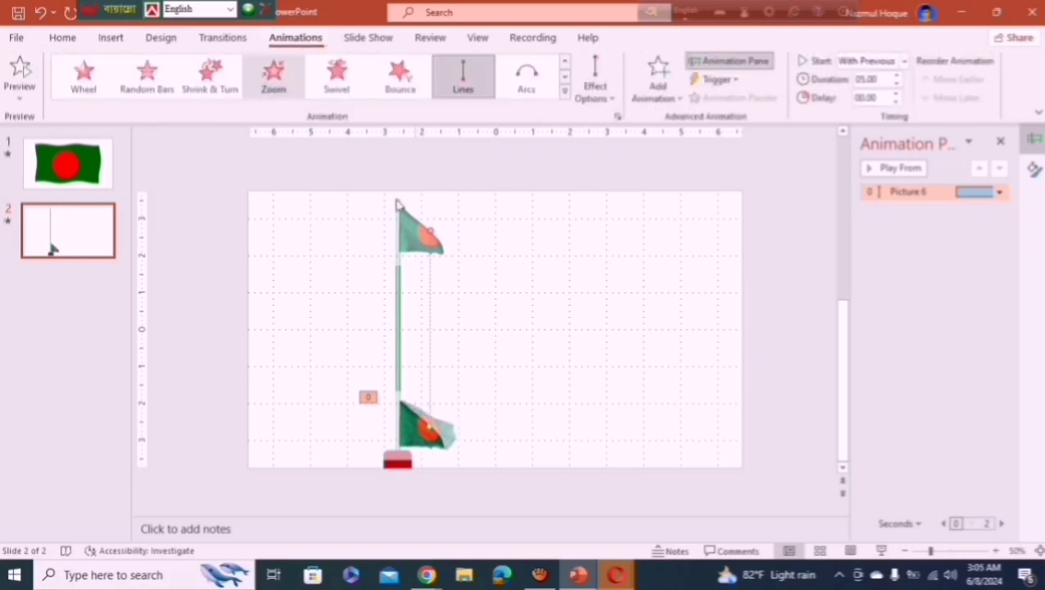
{"action": "double_click", "coordinate": [869, 79]}
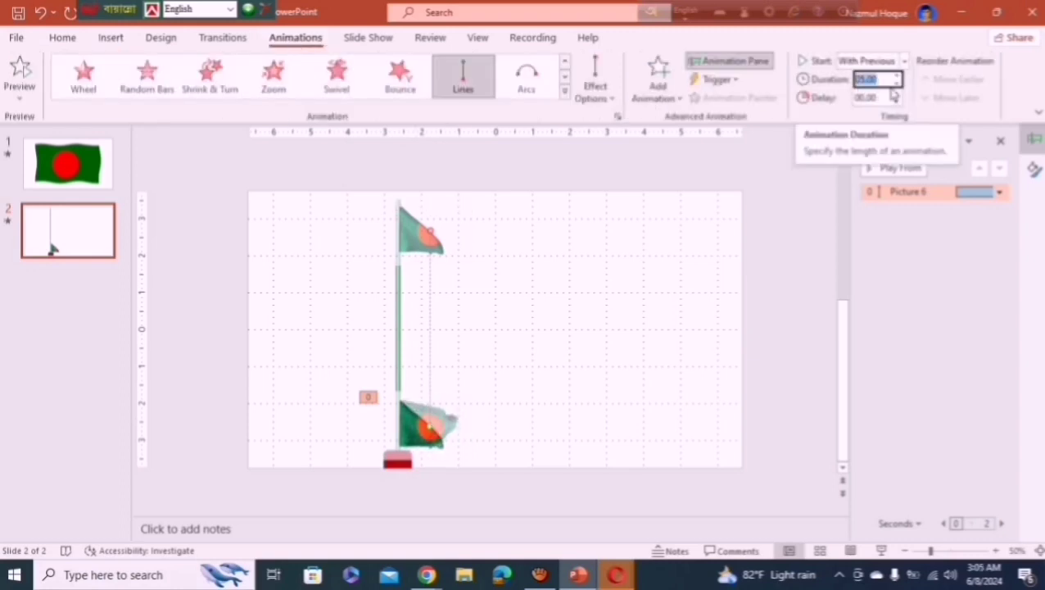
{"action": "type", "text": "10"}
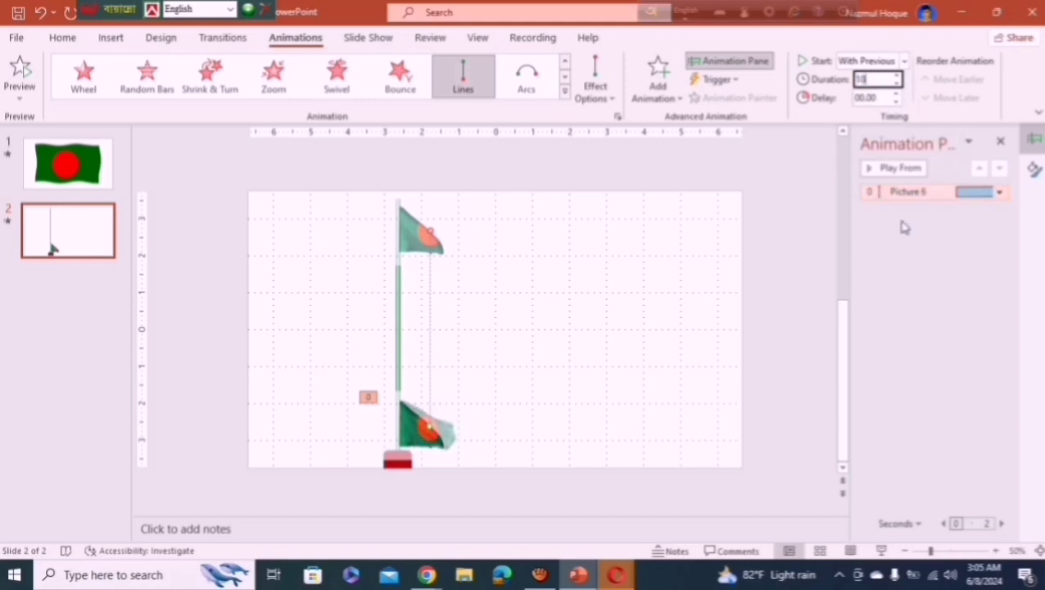
{"action": "left_click", "coordinate": [918, 250]}
- Set Smooth start and Smooth end to 0 sec in Picture 6's Up effect options
{"action": "left_click", "coordinate": [967, 195]}
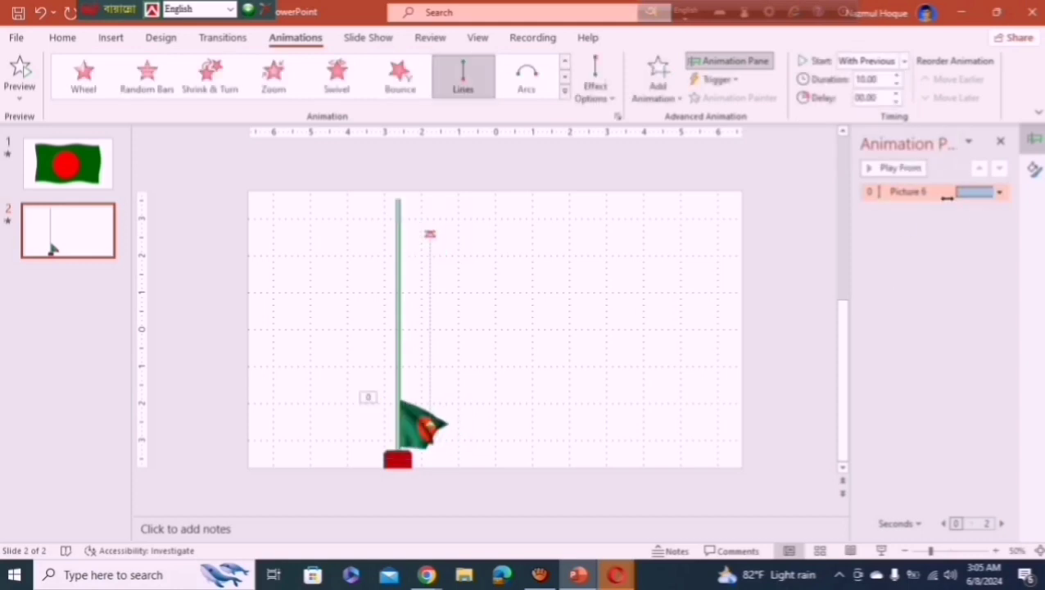
{"action": "left_click", "coordinate": [1000, 192]}
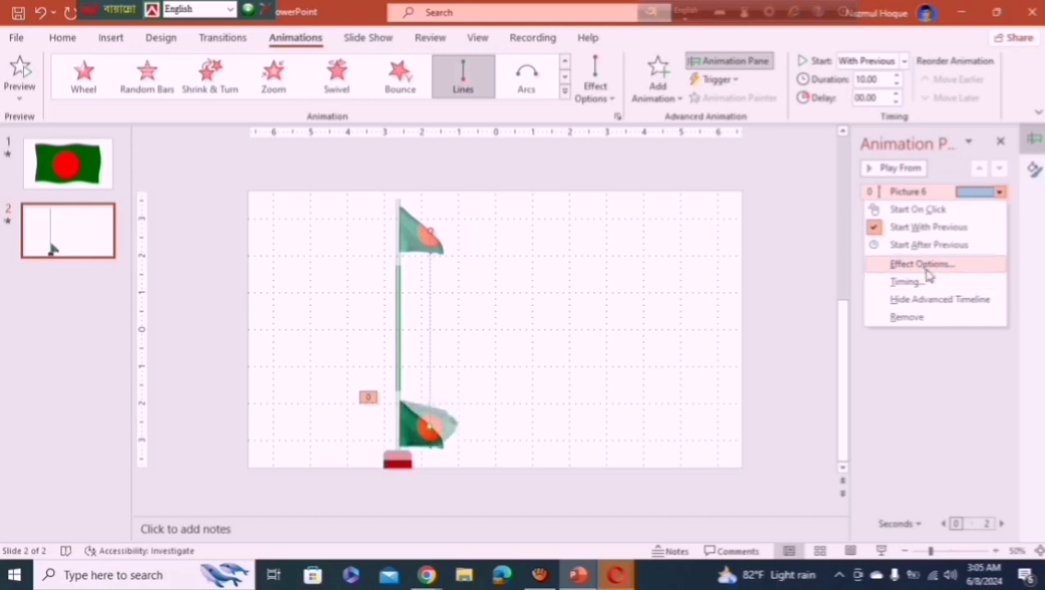
{"action": "left_click", "coordinate": [925, 268]}
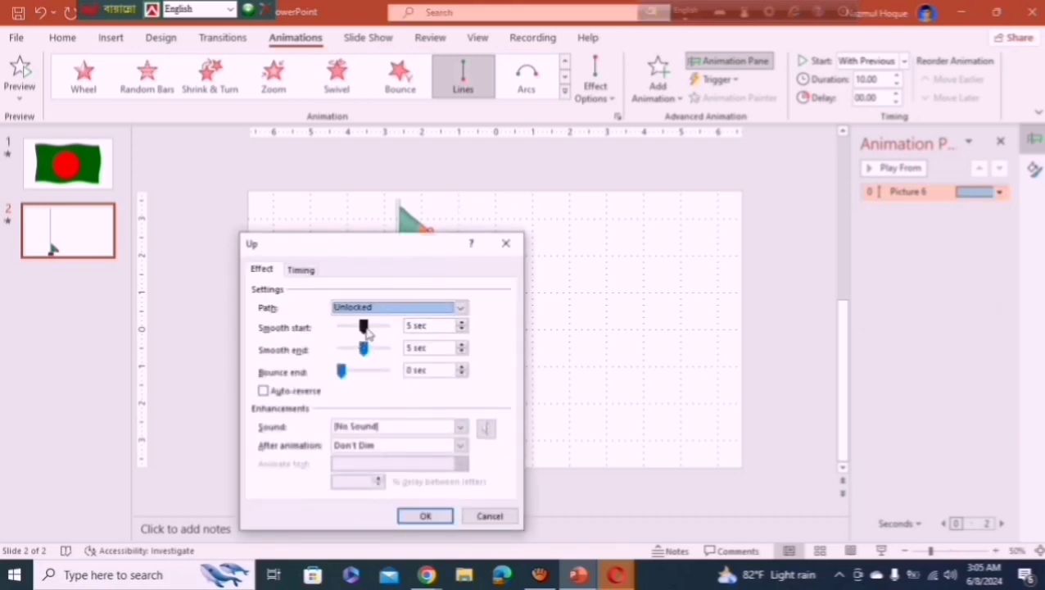
{"action": "mouse_move", "coordinate": [366, 331]}
{"action": "left_mouse_down"}
{"action": "mouse_move", "coordinate": [342, 339]}
{"action": "mouse_move", "coordinate": [341, 351]}
{"action": "left_mouse_up"}
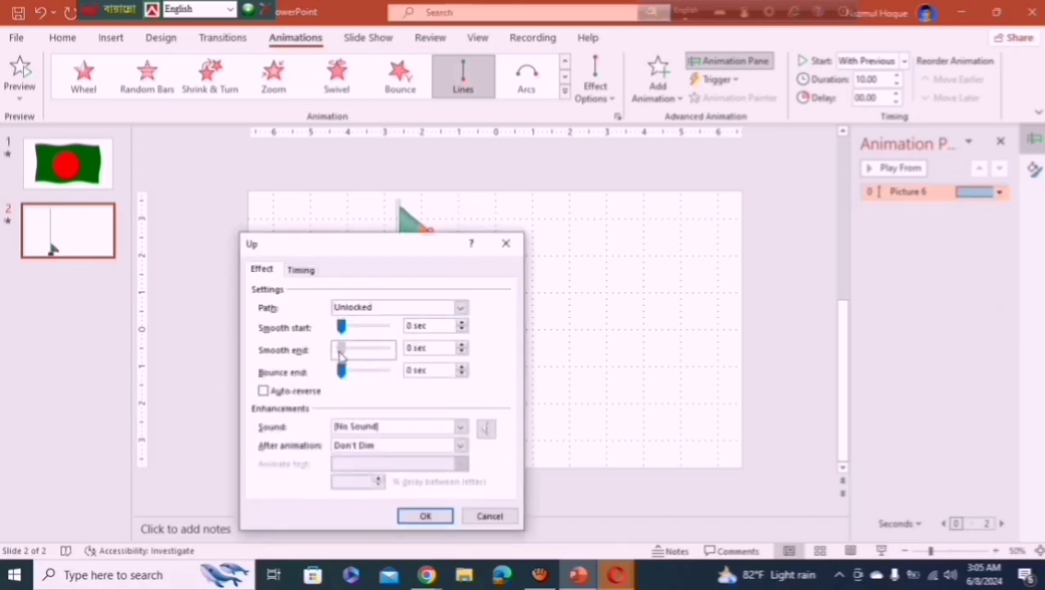
{"action": "left_click", "coordinate": [424, 516]}
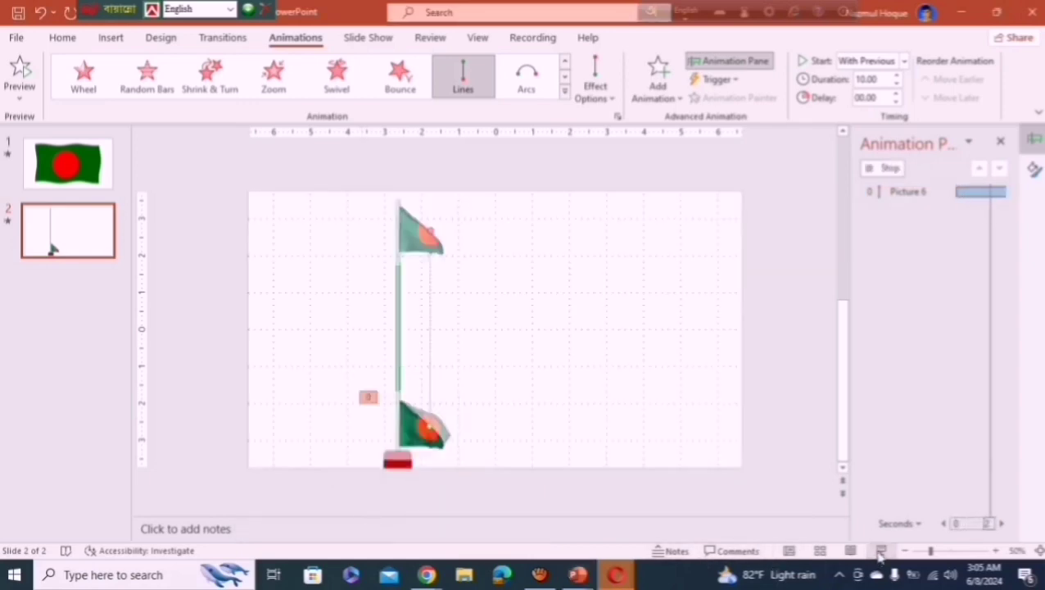
- Play slide 2 as a slide show, end it, and close Flag Animation.pptx with saving
{"action": "left_click", "coordinate": [882, 552]}
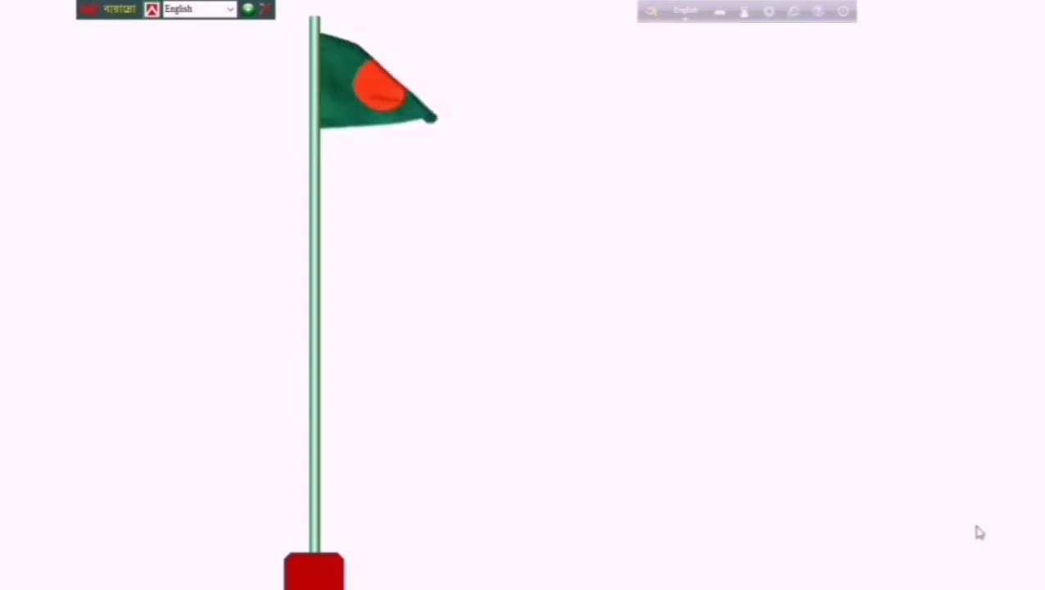
{"action": "right_click", "coordinate": [709, 210]}
{"action": "left_click", "coordinate": [755, 470]}
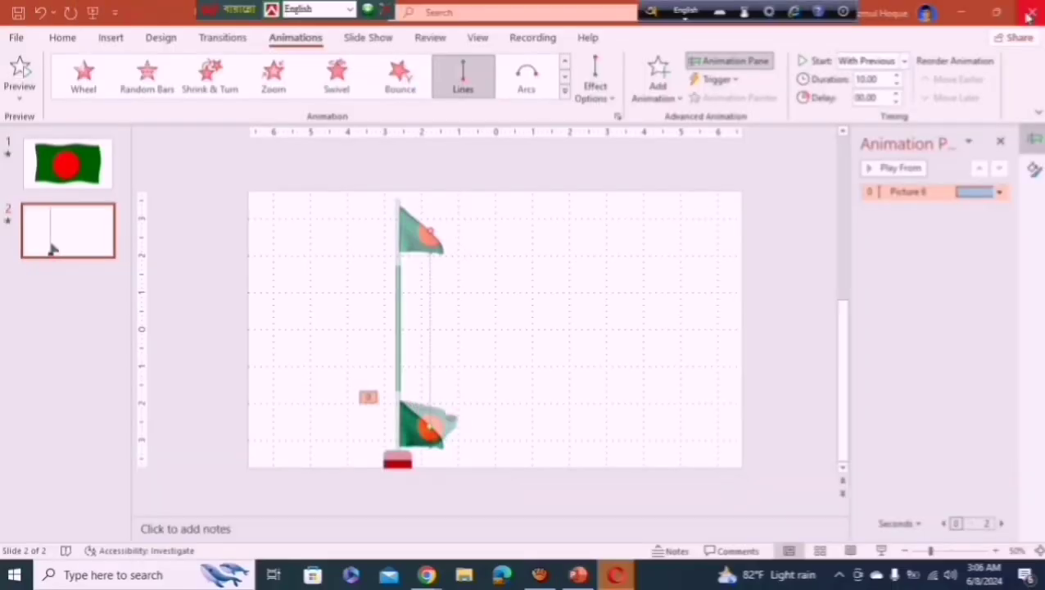
{"action": "left_click", "coordinate": [1030, 15]}
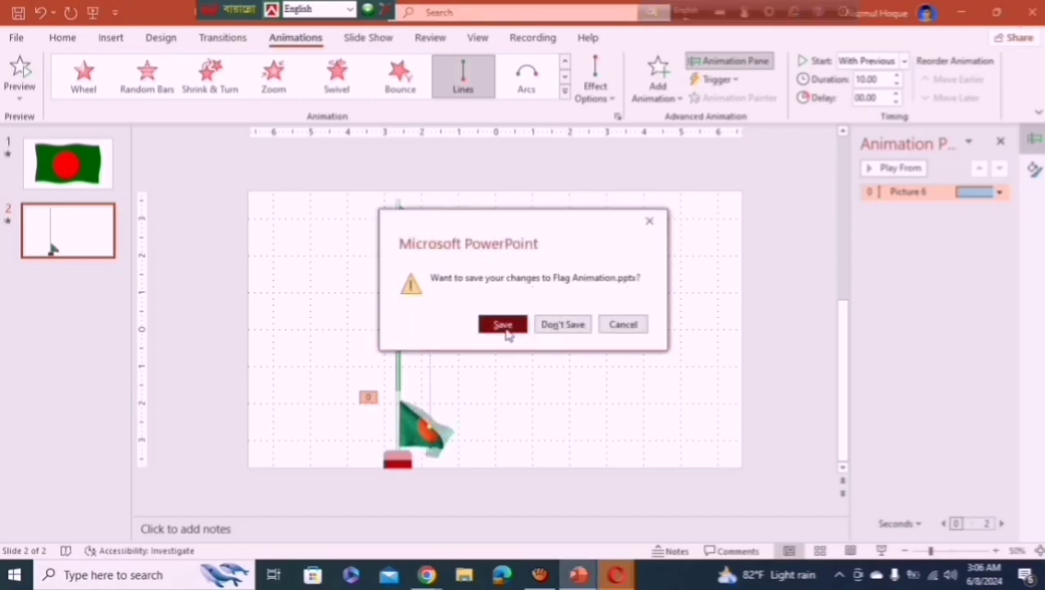